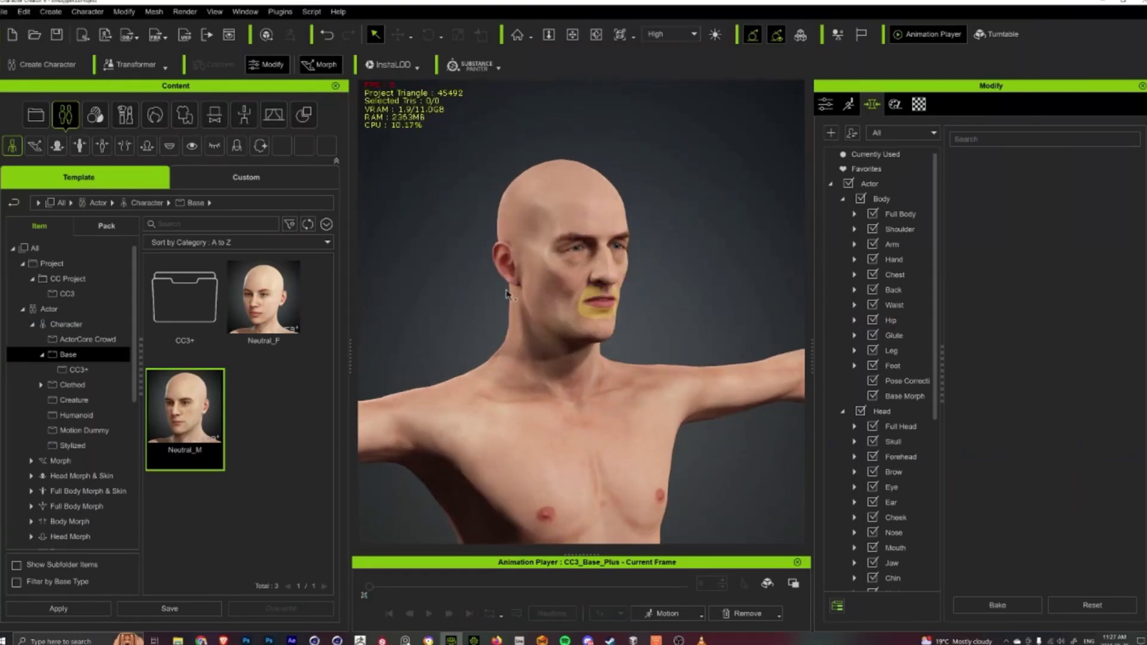
right_drag(506, 294, 532, 299)
right_drag(535, 240, 463, 325)
scroll(520, 378, down, 5)
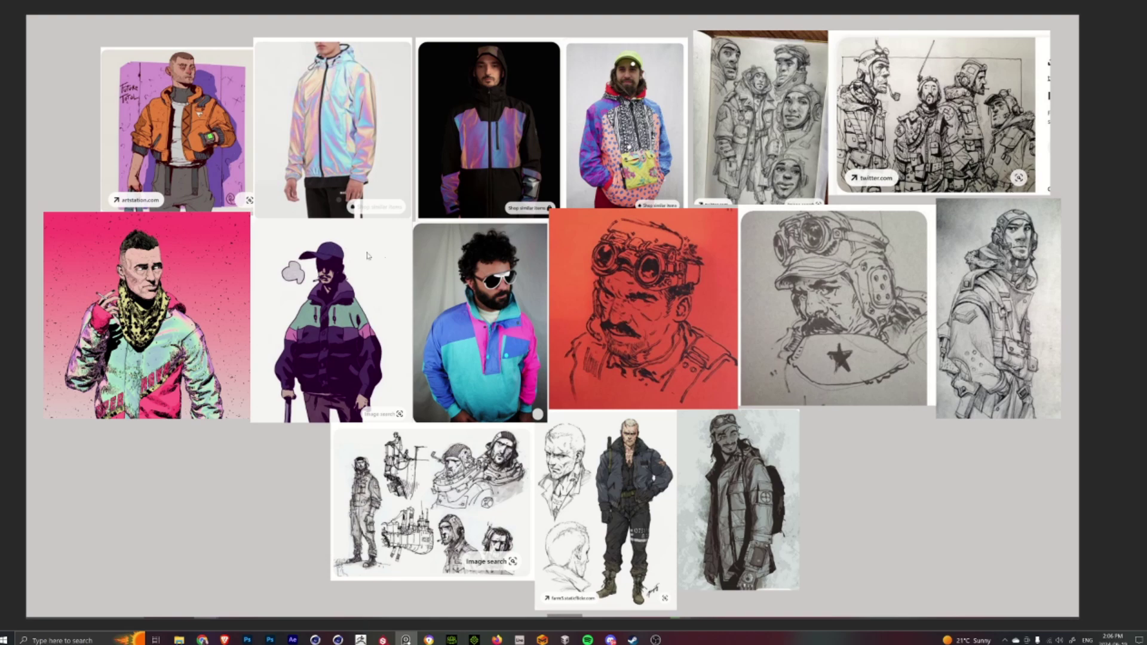
Step: Examine the jacket, pilot sketch and creature pictures on the reference image board
scroll(402, 272, down, 2)
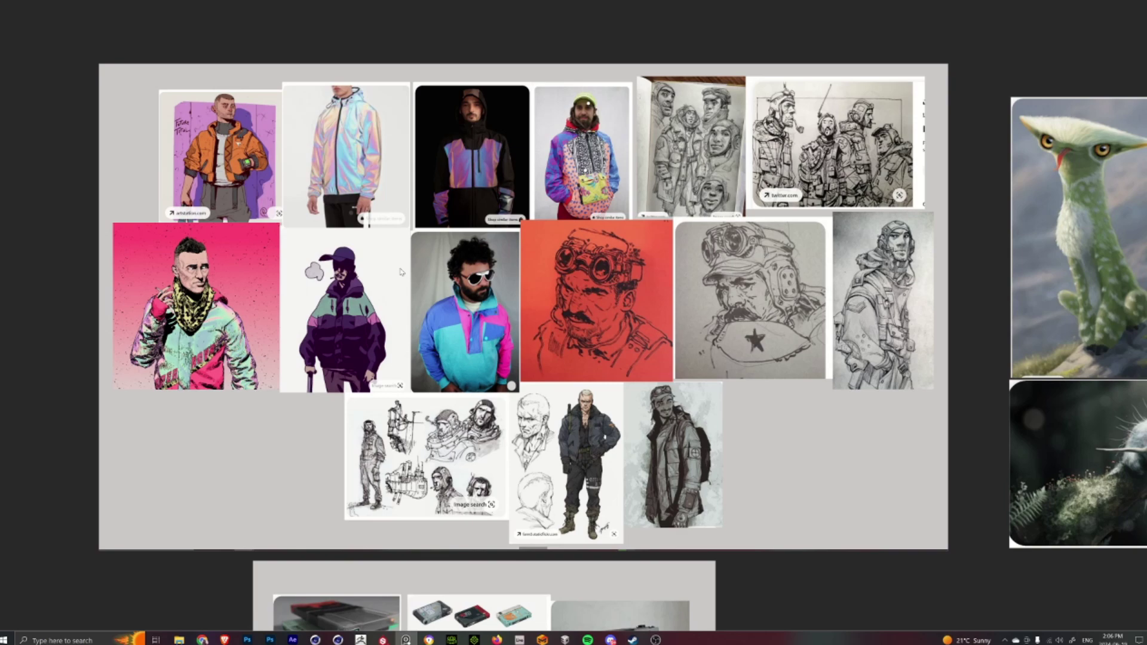
scroll(383, 239, up, 2)
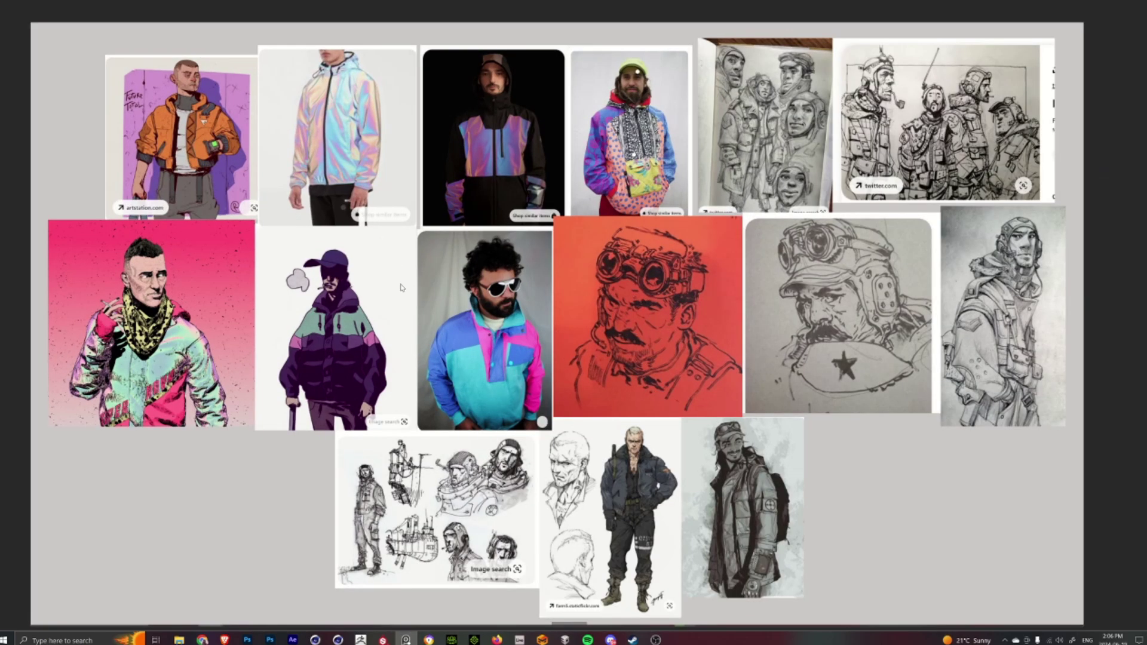
middle_drag(401, 288, 394, 280)
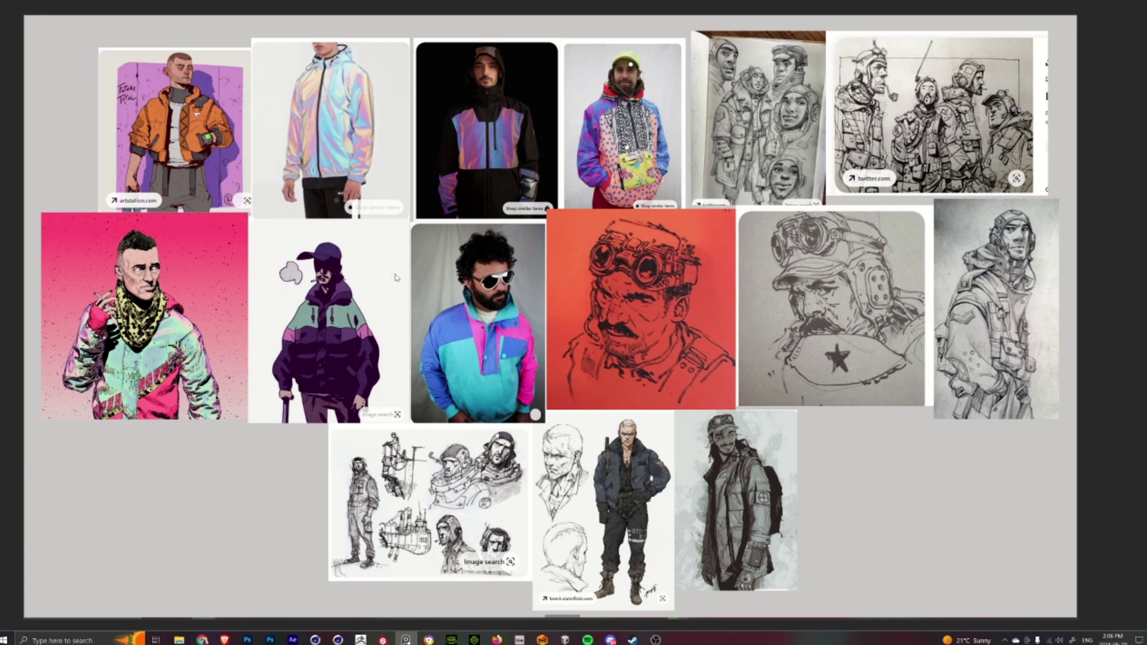
scroll(255, 195, down, 2)
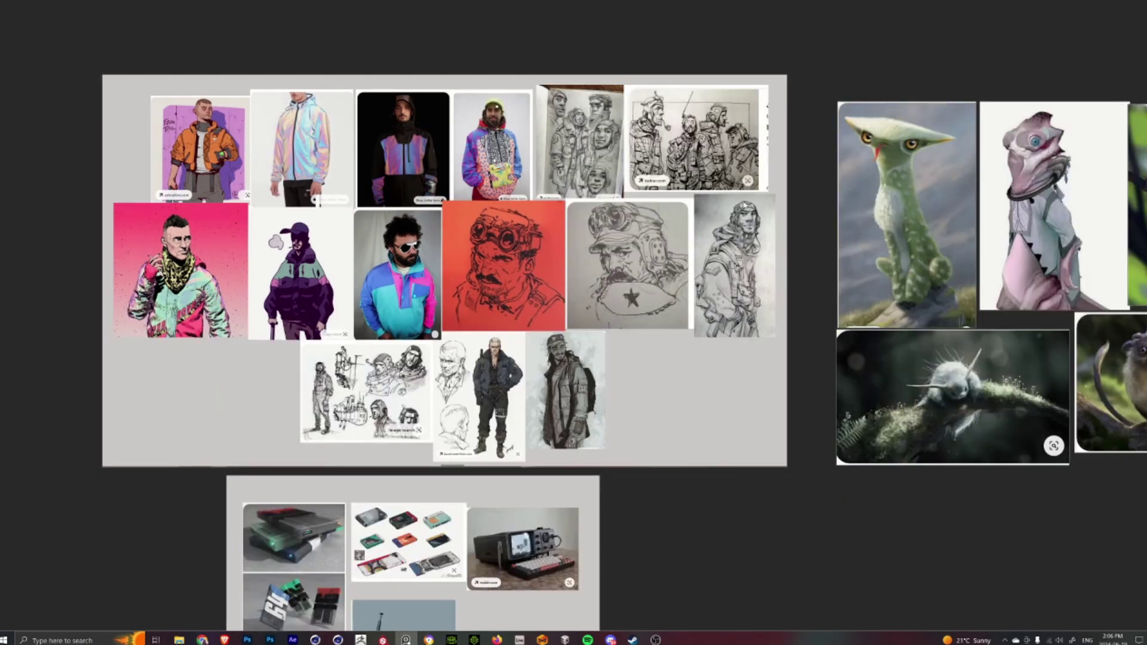
middle_drag(669, 343, 409, 361)
middle_drag(739, 189, 400, 223)
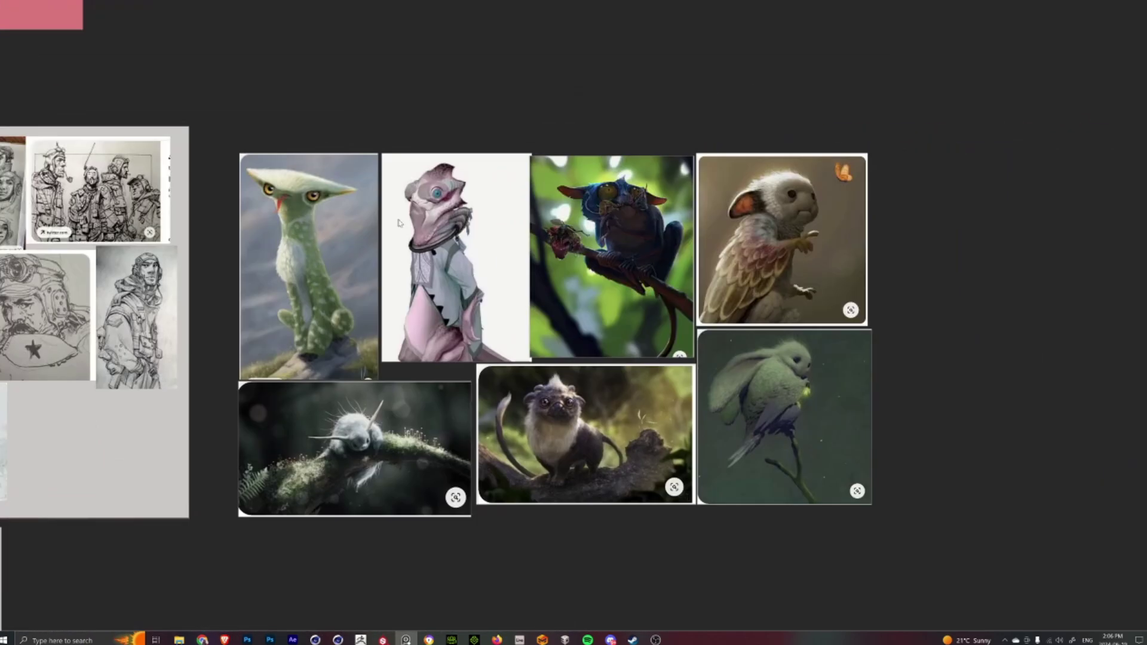
mouse_move(258, 160)
middle_down()
mouse_move(463, 255)
mouse_move(607, 190)
middle_up()
middle_drag(327, 320, 378, 210)
middle_drag(386, 362, 409, 285)
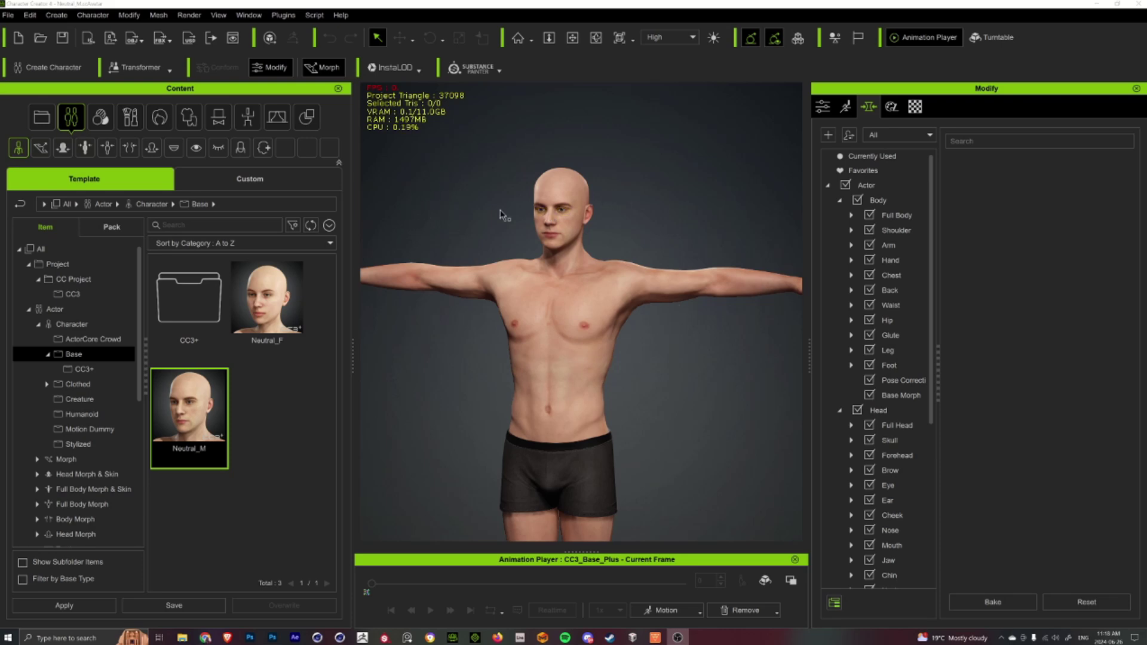
Step: Examine the neutral male base character's head and torso from several angles
right_drag(480, 390, 776, 377)
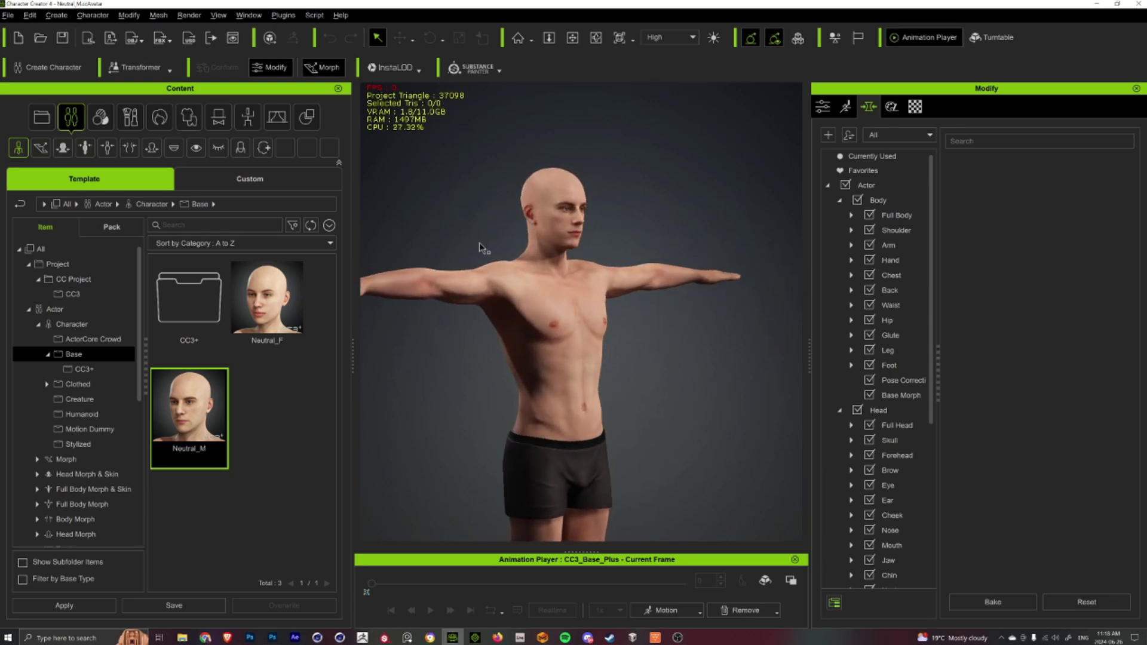
middle_drag(478, 248, 458, 278)
scroll(532, 268, up, 3)
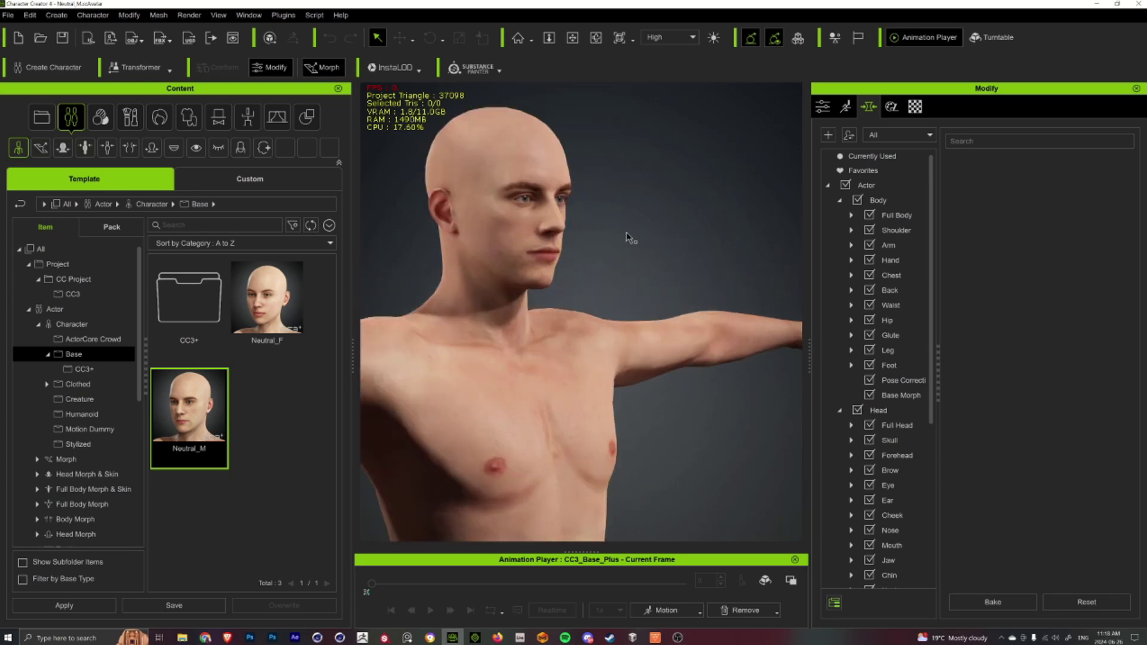
middle_drag(418, 256, 474, 267)
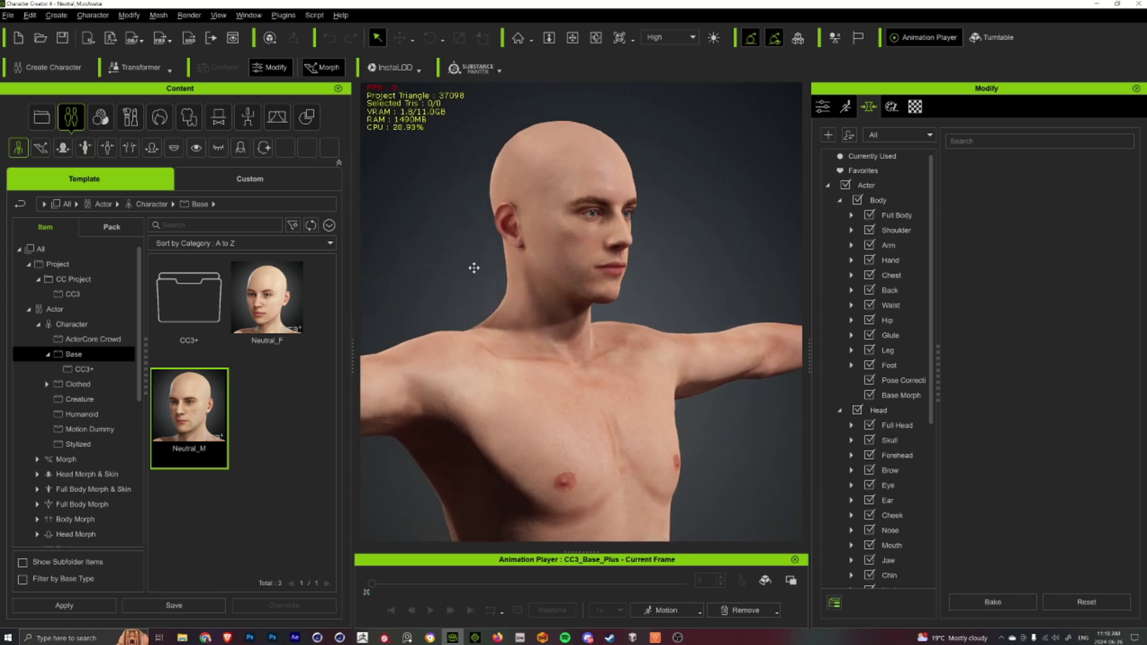
right_drag(484, 286, 424, 289)
scroll(545, 366, down, 2)
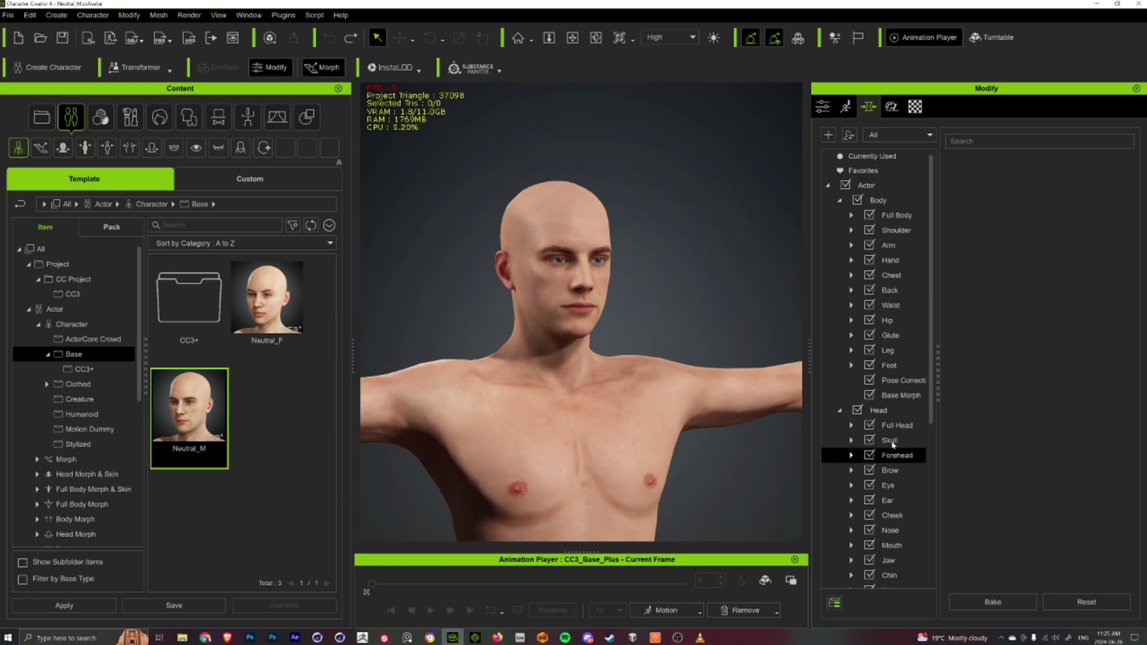
Step: Set the male character's Brow Height to 45 and adjust the overall Ear Scale
right_drag(656, 326, 689, 317)
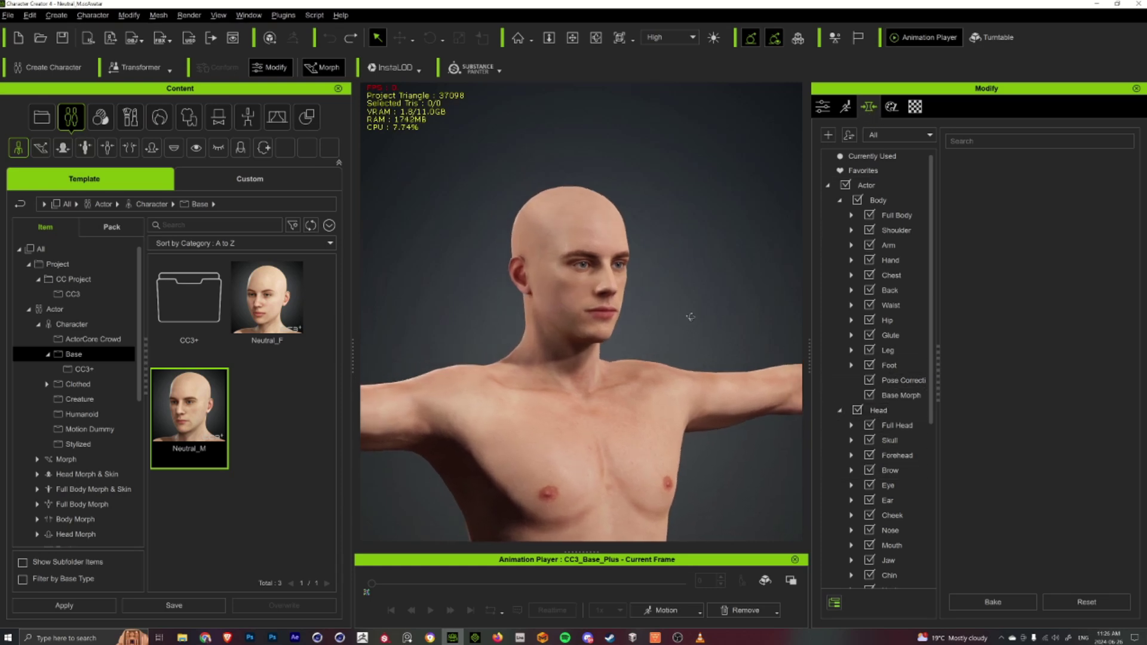
click(889, 470)
drag(1013, 191, 1036, 191)
scroll(628, 253, up, 4)
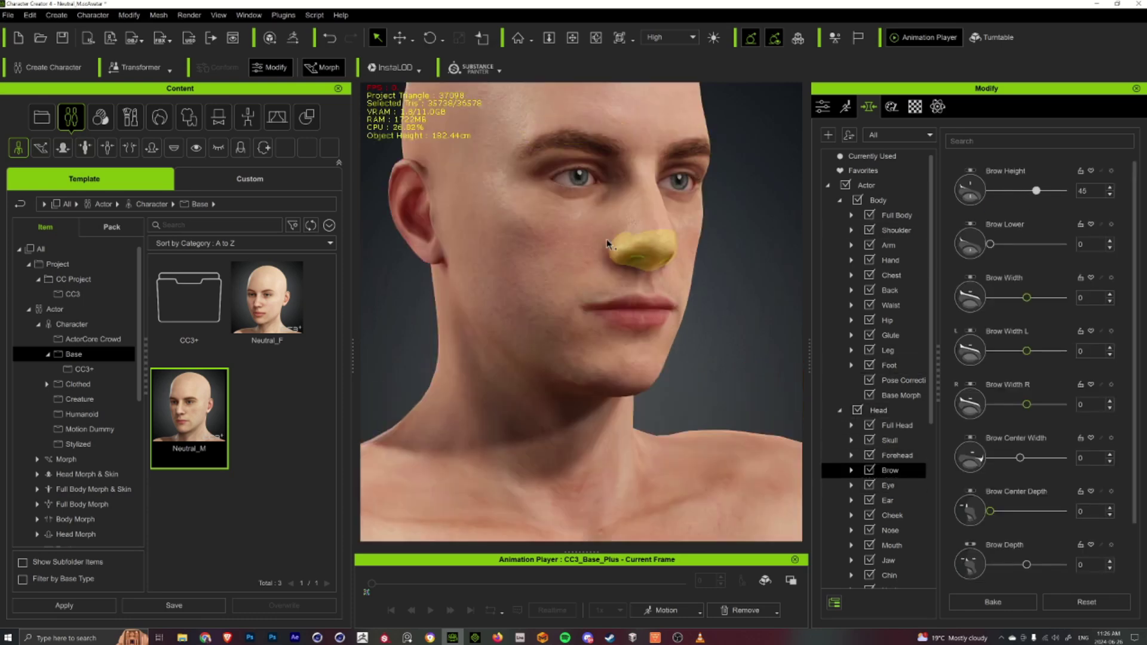
scroll(781, 261, down, 1)
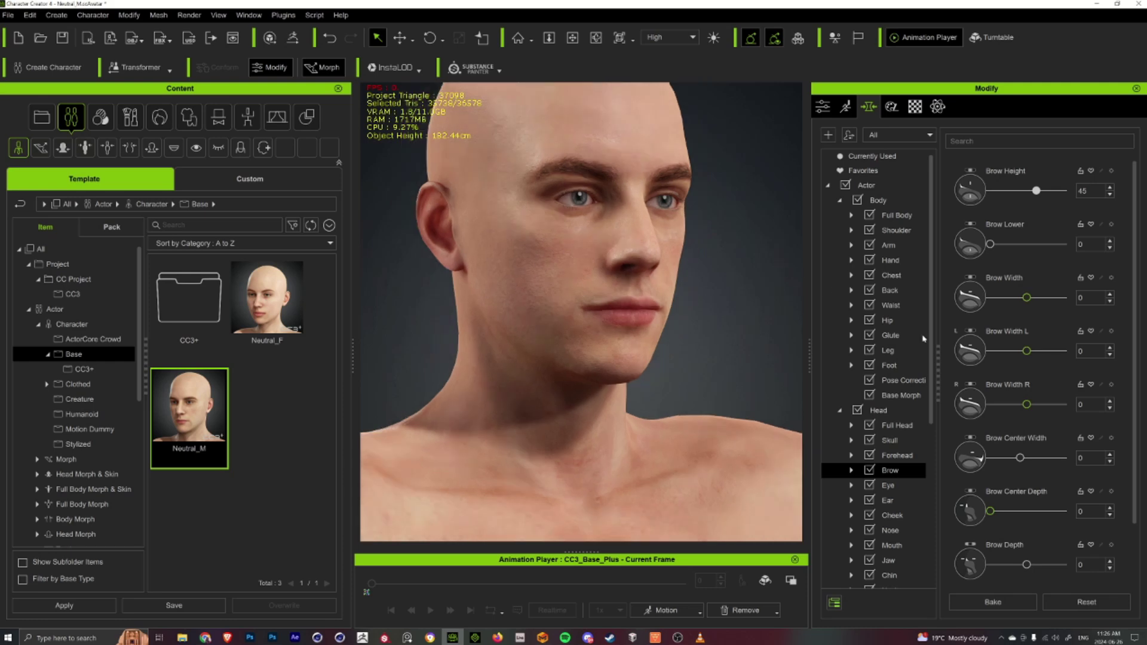
click(888, 500)
drag(1026, 191, 1020, 191)
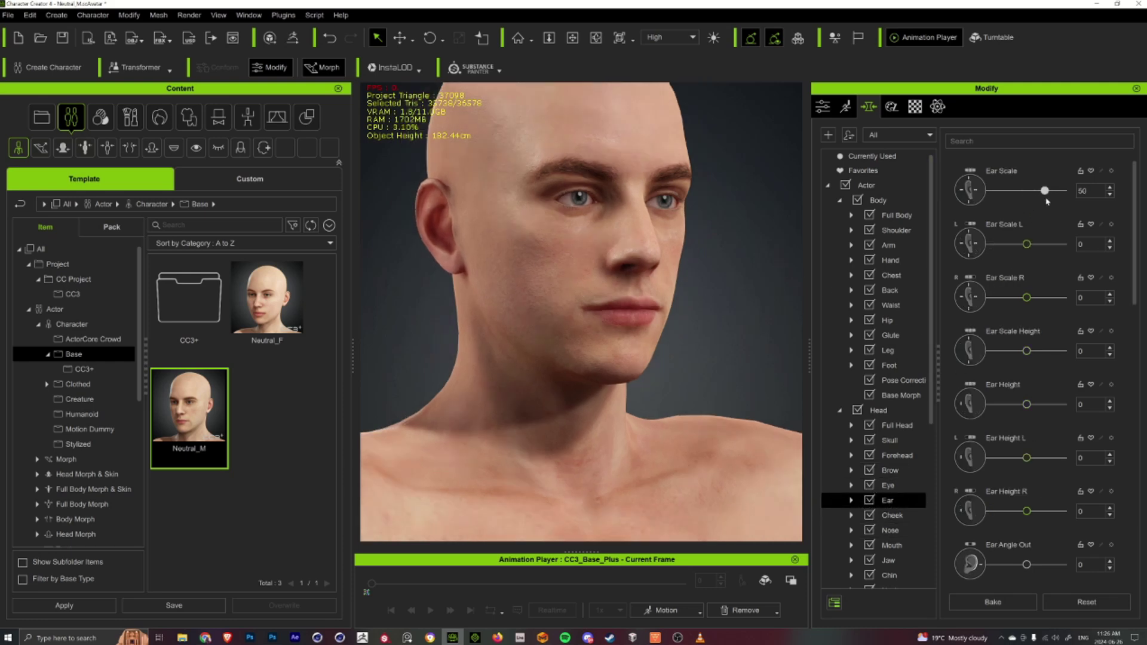
Step: Reshape the cheeks directly on the face to a Cheek Bone Scale of 30 and a Cheek Hollow of 90
click(582, 265)
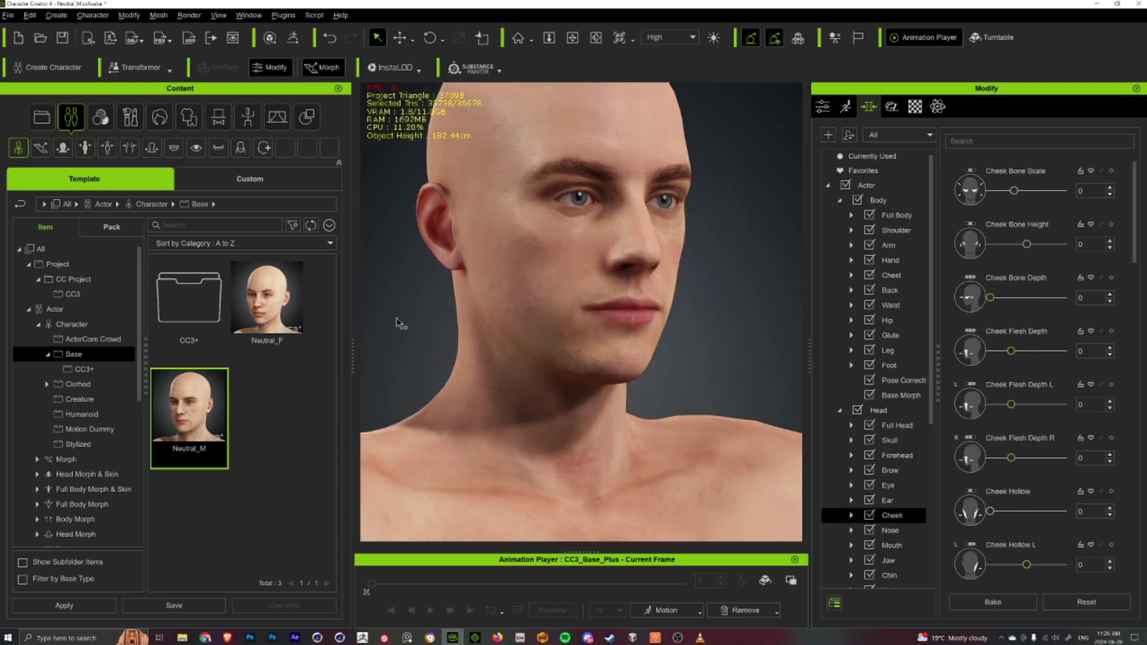
mouse_move(562, 270)
mouse_down()
mouse_move(528, 269)
mouse_move(556, 261)
mouse_up()
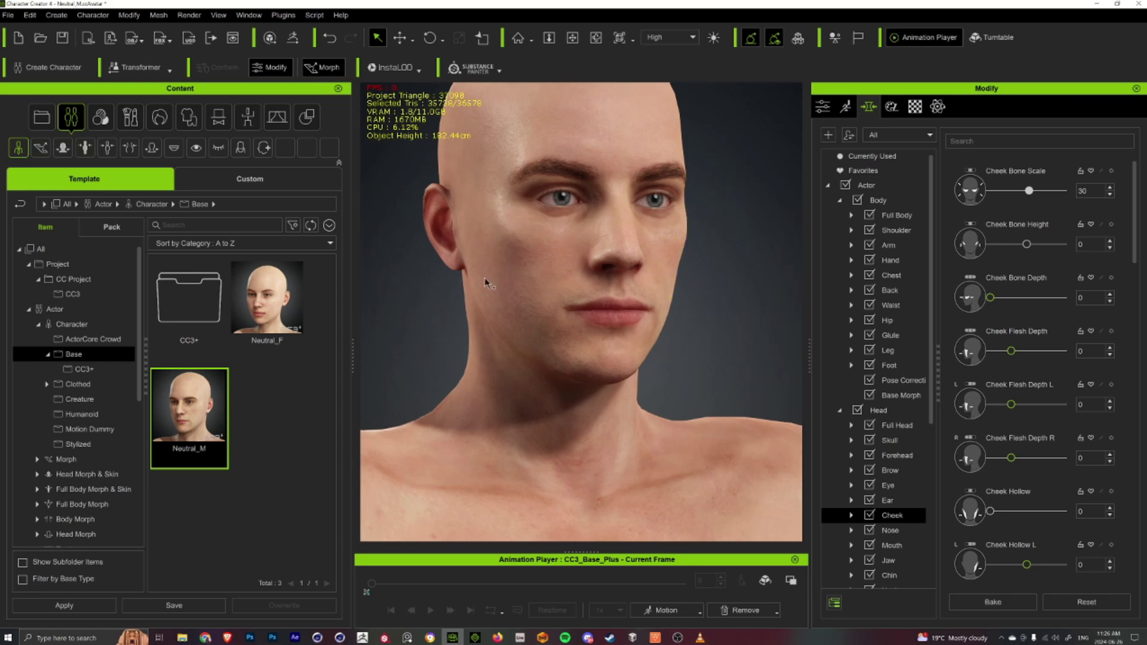
right_drag(530, 274, 729, 248)
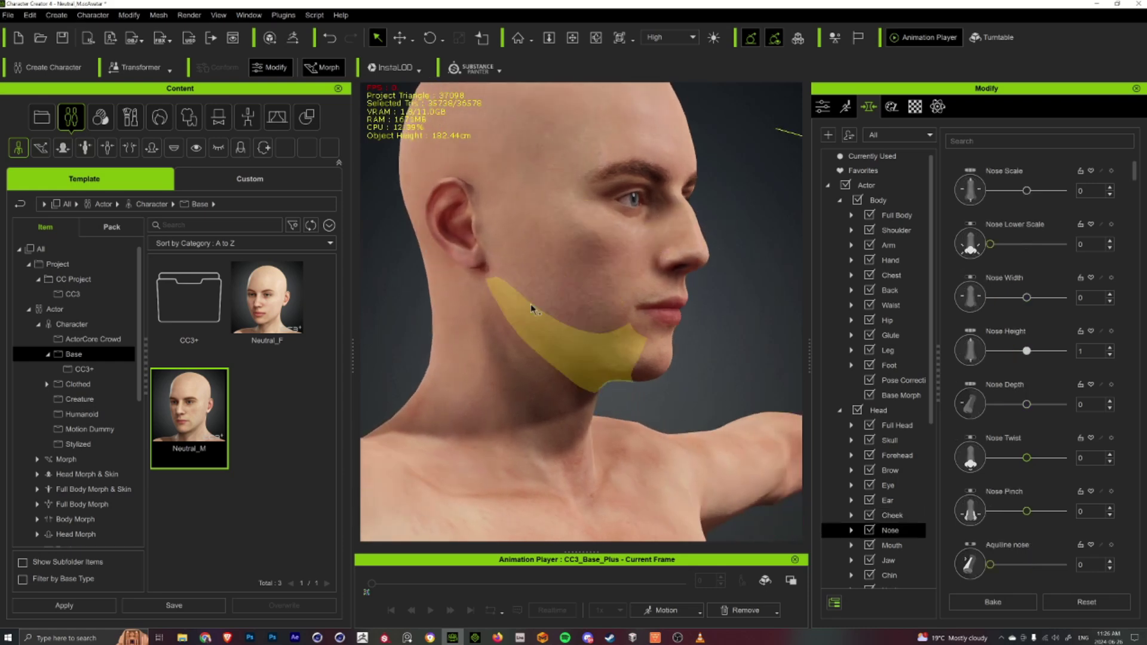
click(582, 302)
drag(622, 293, 707, 312)
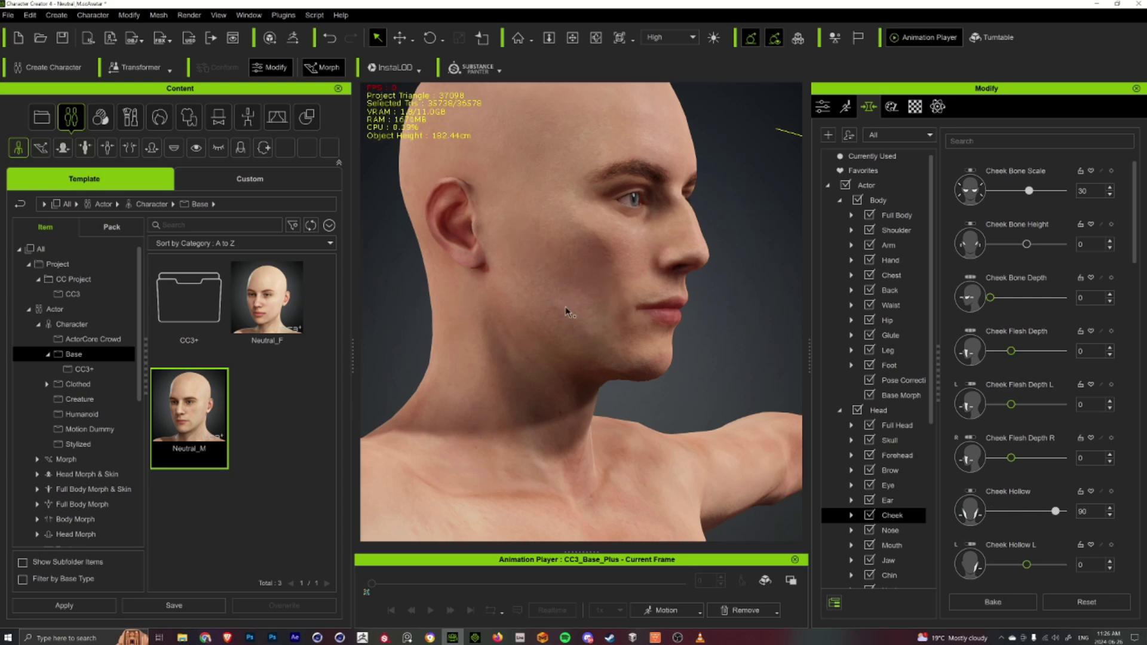
Step: Reshape the jaw corner directly on the face to a Jaw Corner Height of 31
alt+right_drag(705, 319, 385, 310)
click(502, 327)
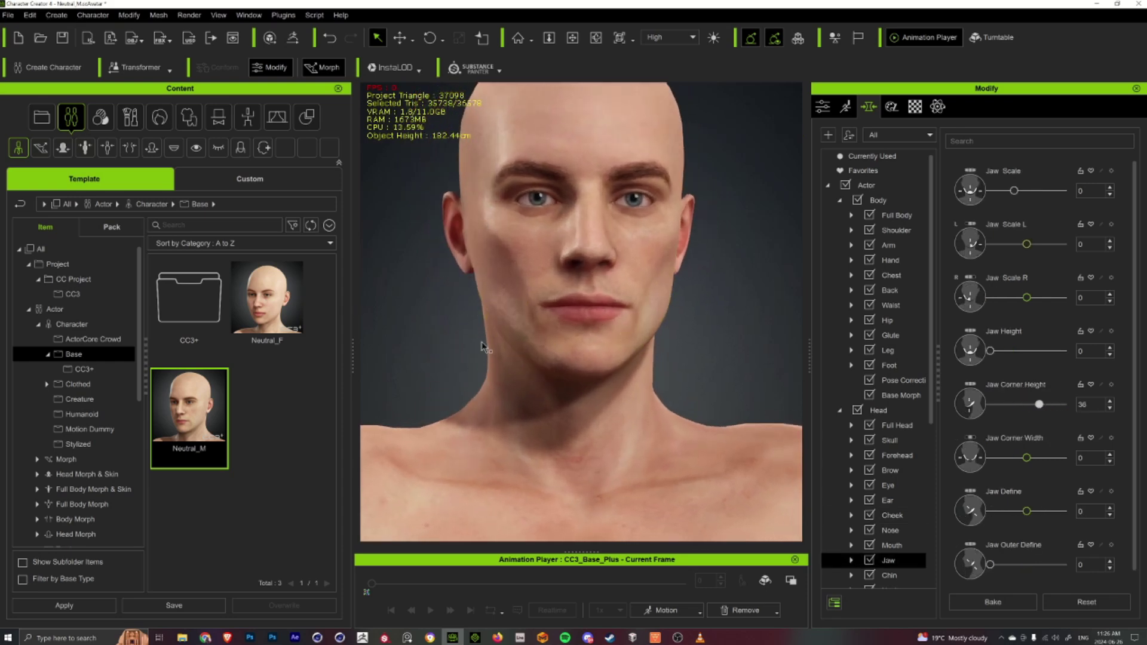
right_drag(485, 347, 583, 287)
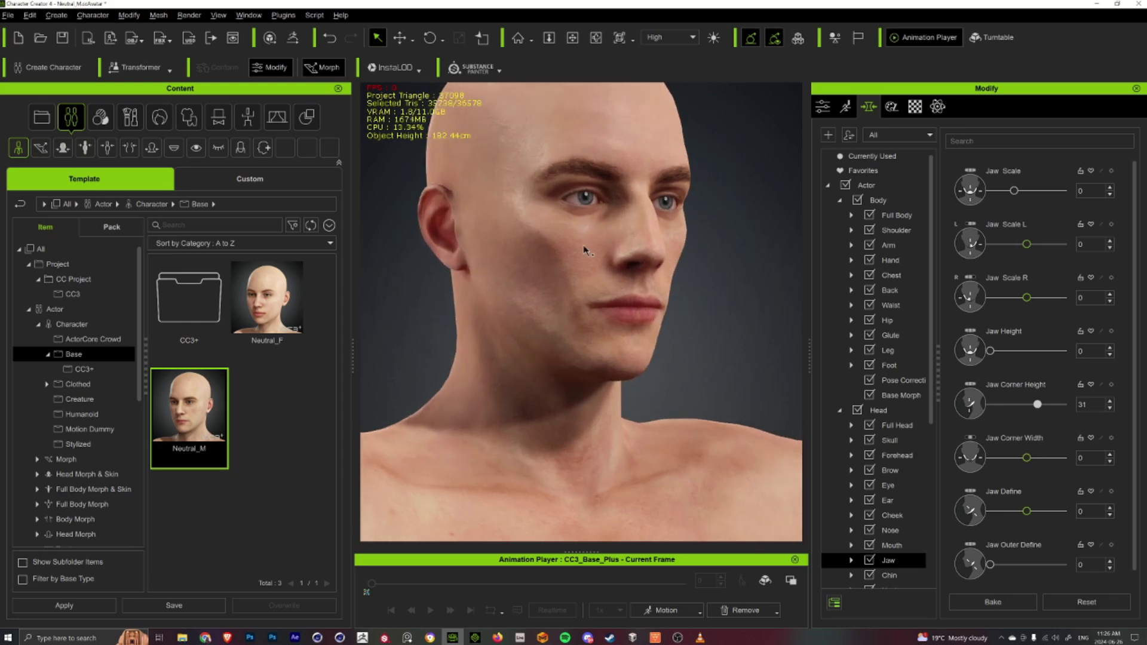
Step: Blend the CC3+_Kevin_Head morph into the character's head at a value of 24
click(877, 412)
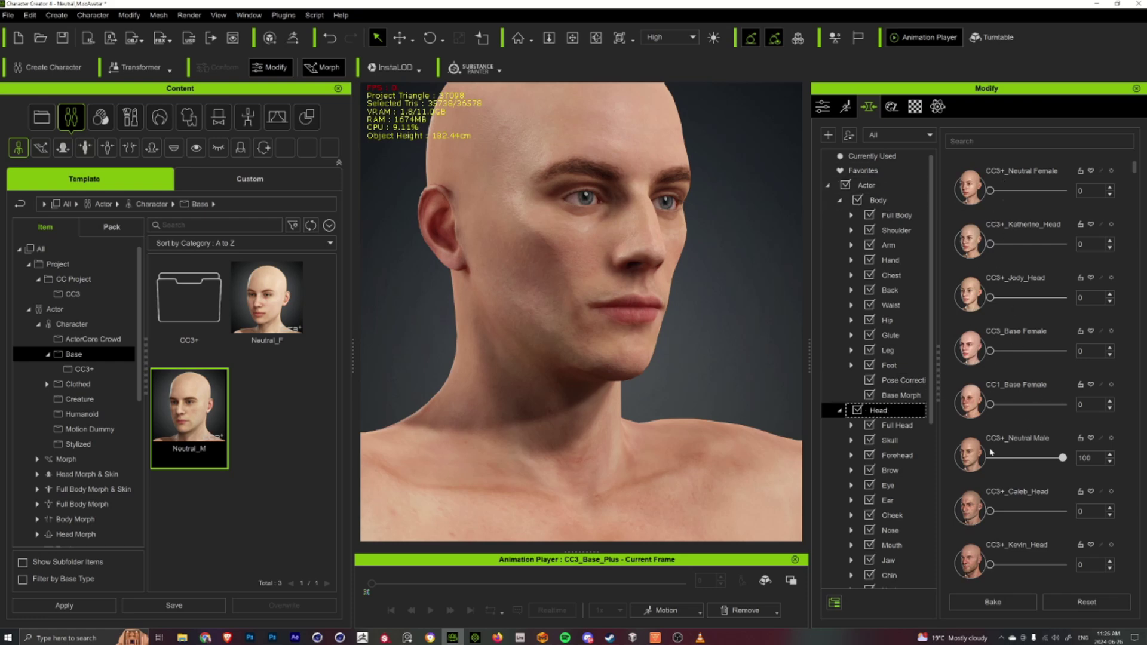
scroll(994, 395, down, 3)
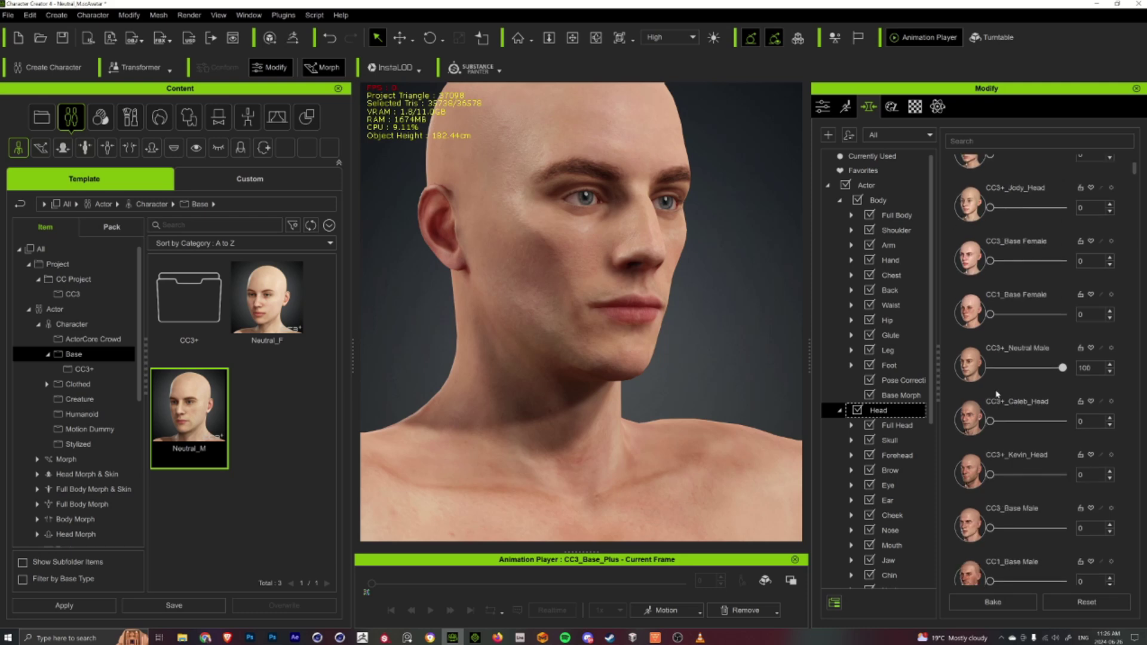
drag(990, 475, 1025, 470)
right_drag(711, 319, 669, 323)
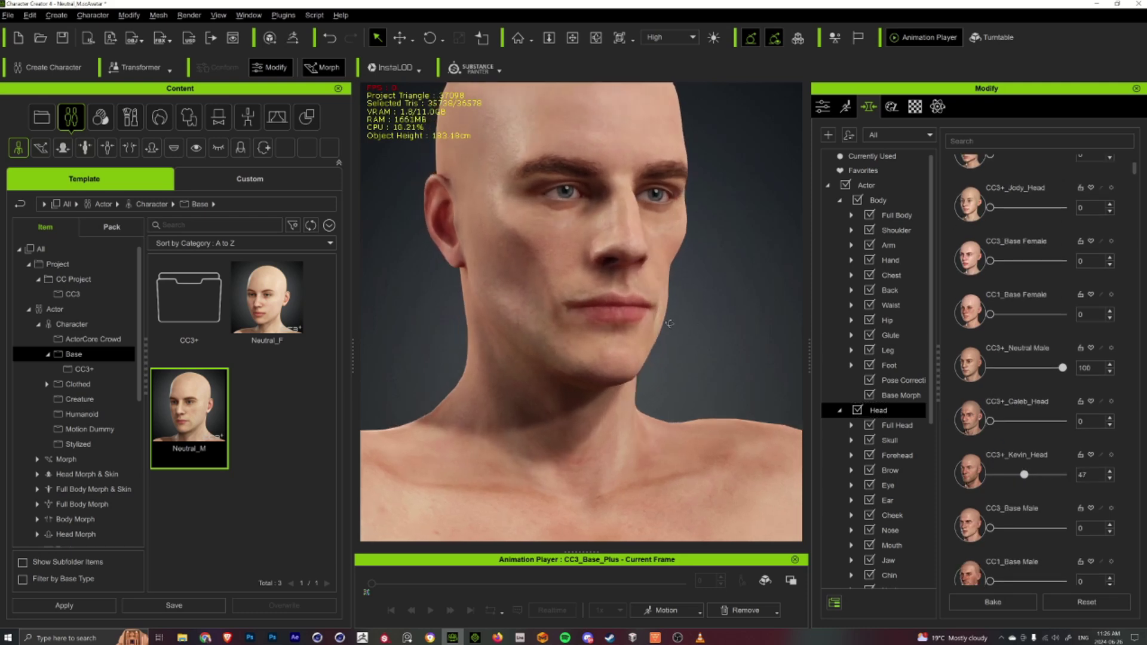
scroll(635, 225, down, 3)
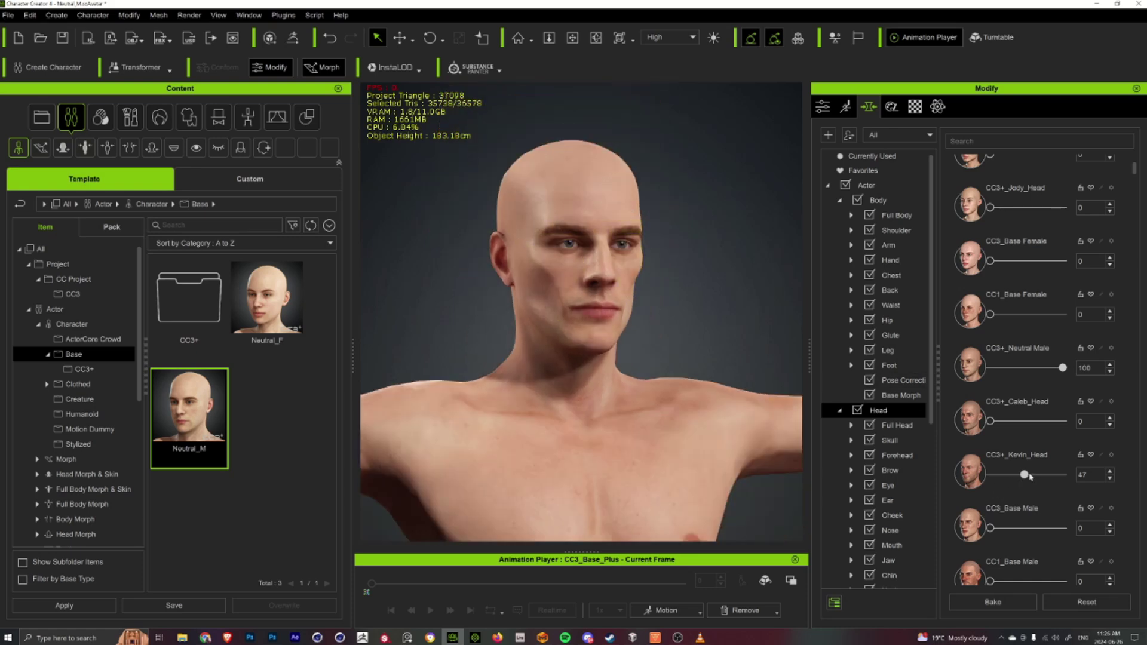
drag(1022, 474, 1014, 476)
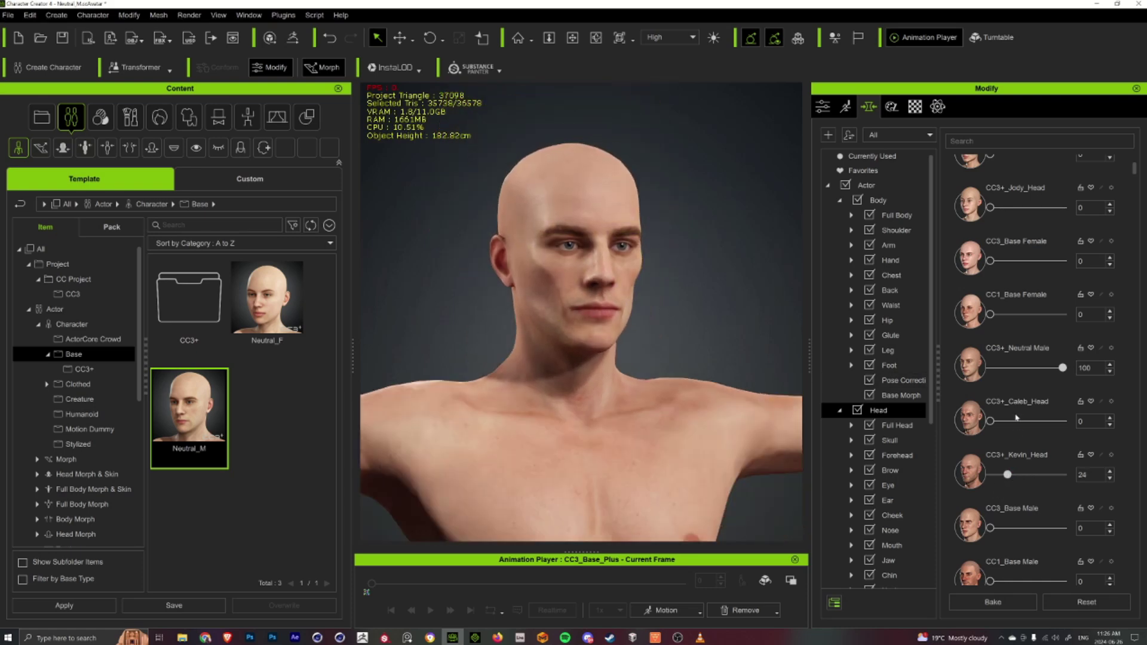
scroll(1017, 423, down, 2)
right_drag(641, 308, 563, 284)
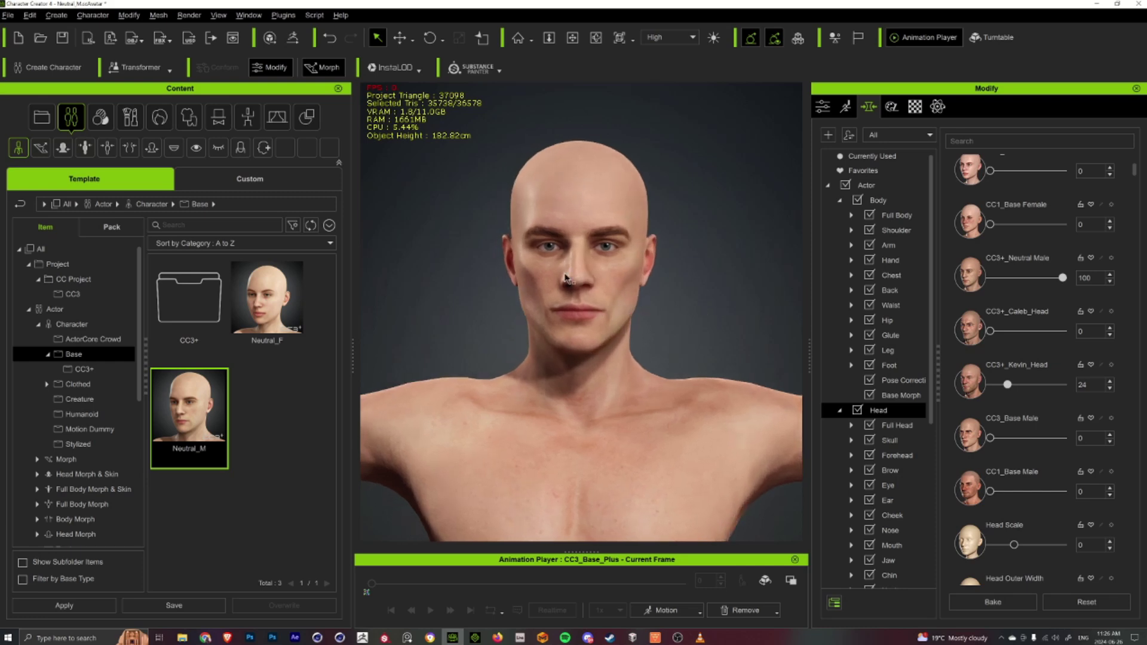
right_drag(476, 279, 561, 209)
click(561, 209)
click(529, 181)
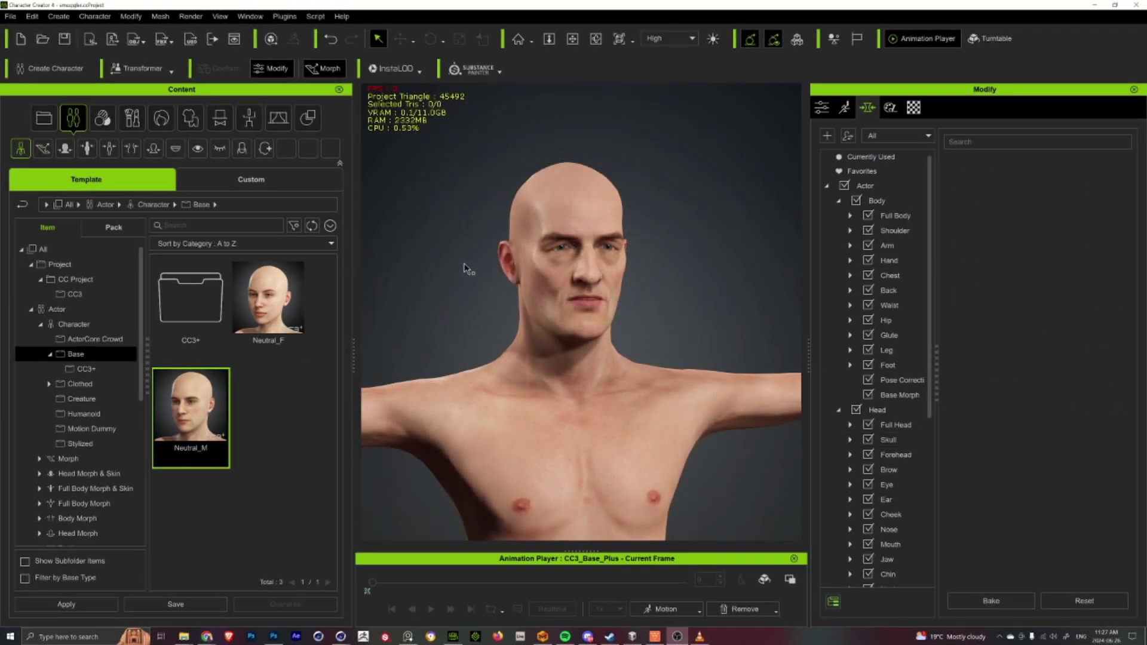
Step: Examine the customized male character's face and clothed full body from several angles
right_drag(464, 264, 504, 294)
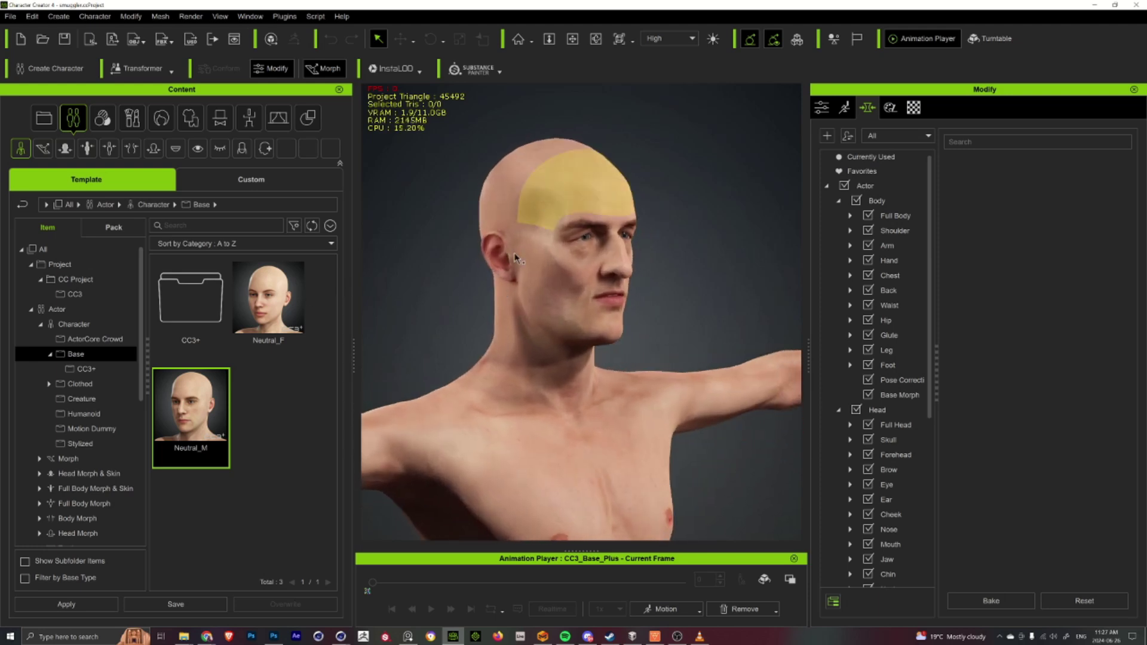
right_drag(358, 296, 334, 299)
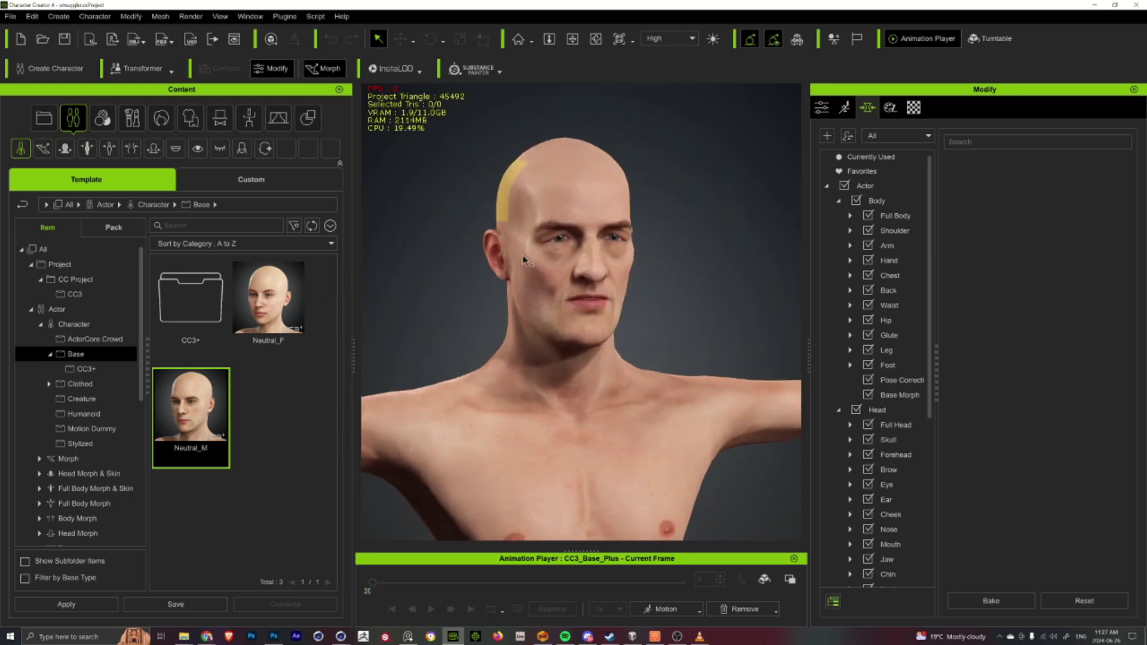
right_drag(514, 283, 322, 278)
right_drag(575, 296, 553, 281)
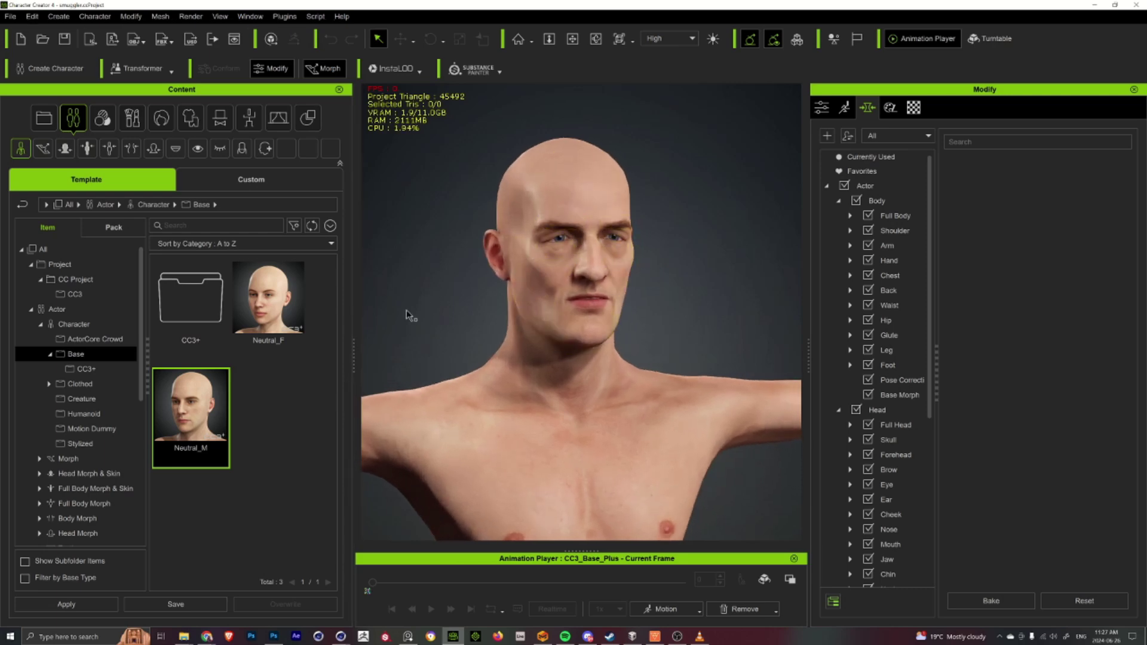
right_drag(406, 309, 476, 302)
scroll(467, 327, down, 2)
scroll(468, 329, down, 2)
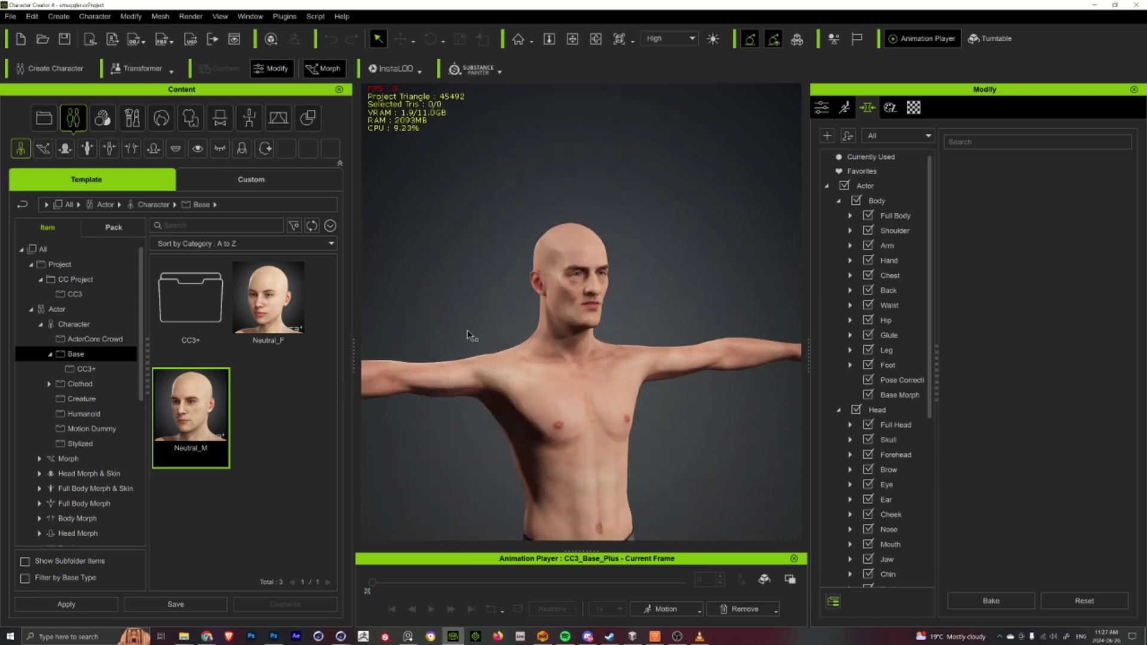
scroll(463, 335, down, 2)
middle_drag(469, 268, 471, 180)
right_drag(499, 356, 402, 348)
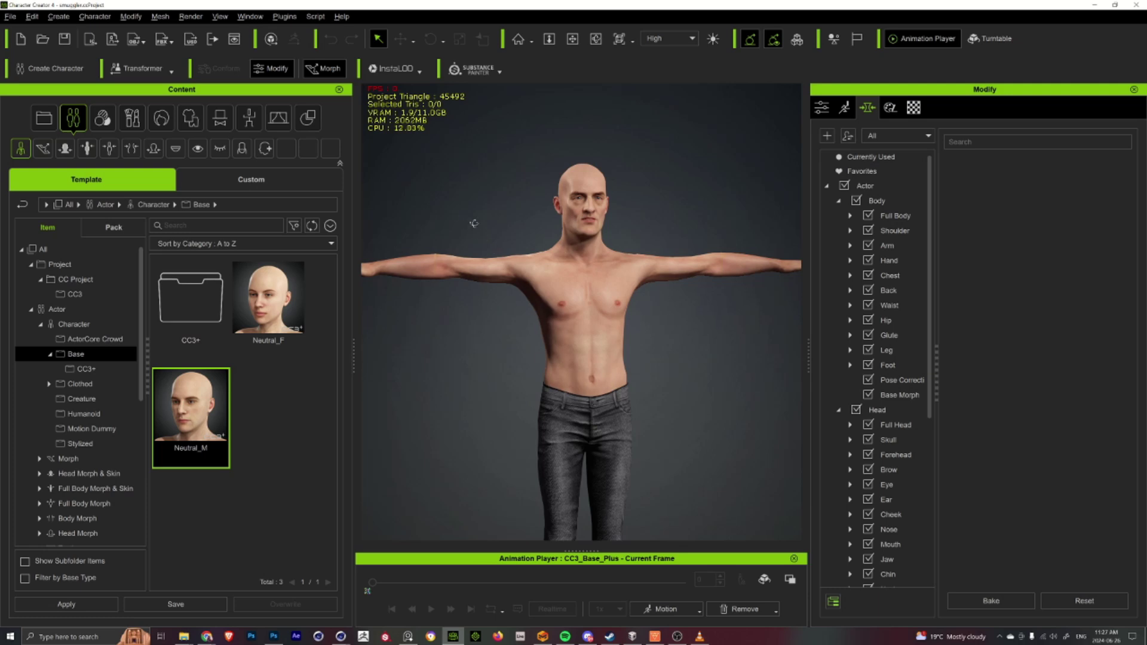
right_drag(489, 226, 650, 260)
right_drag(507, 315, 521, 350)
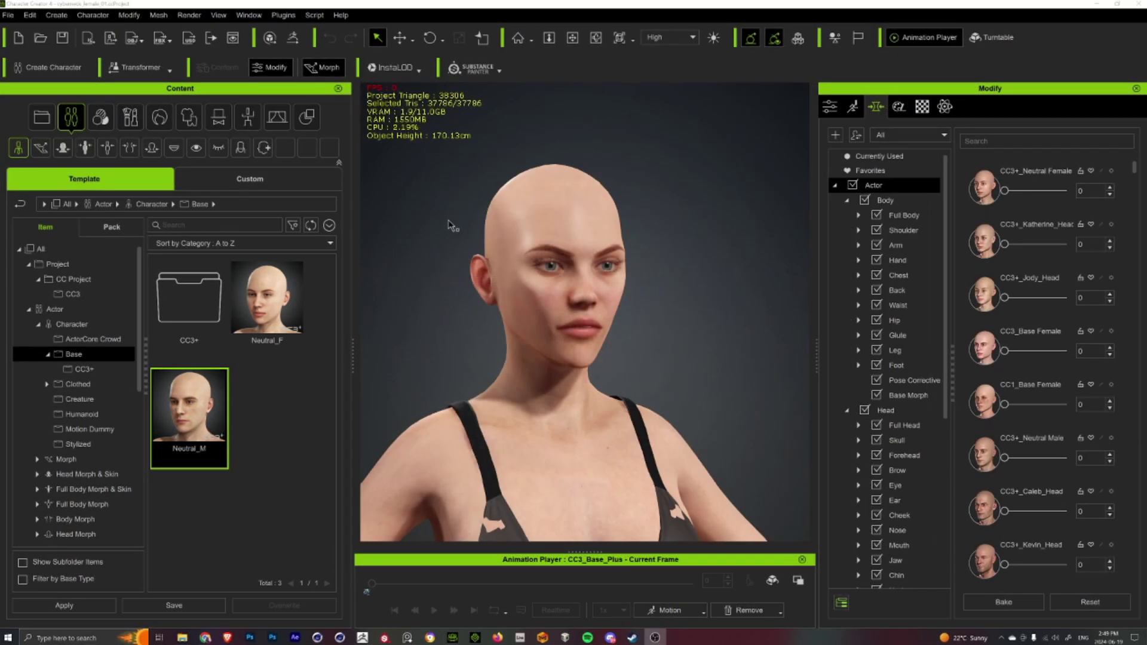
right_drag(451, 312, 221, 308)
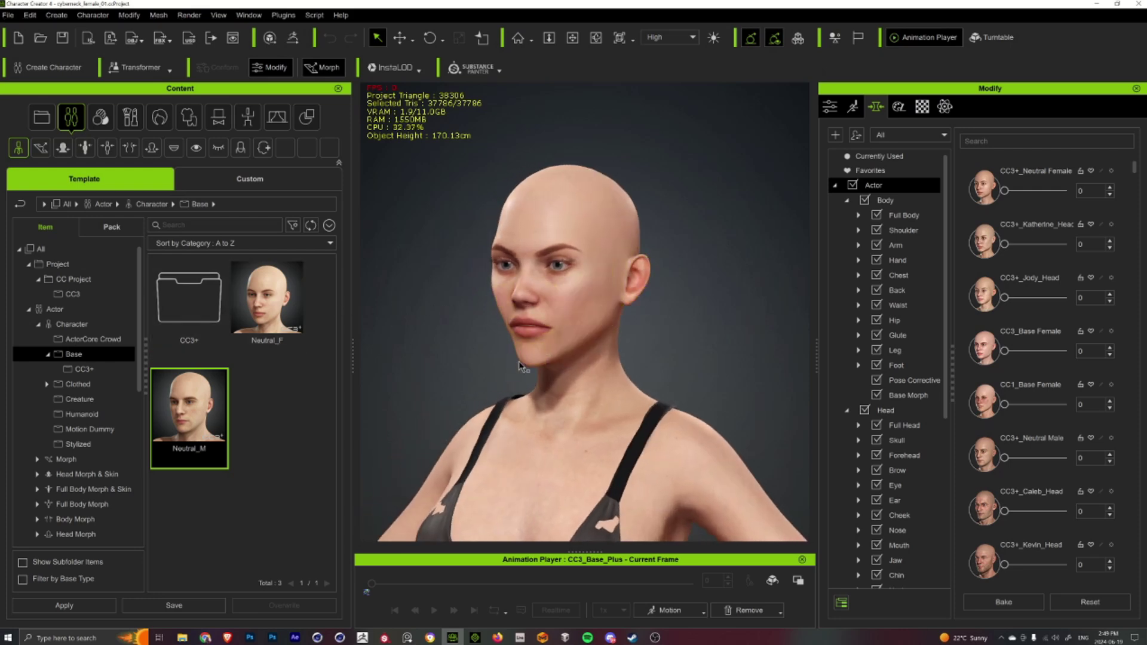
Step: Send the female character's body and tongue meshes to ZBrush through GoZ in A-Pose, matched to the ZBrush model scale
right_drag(525, 351, 632, 293)
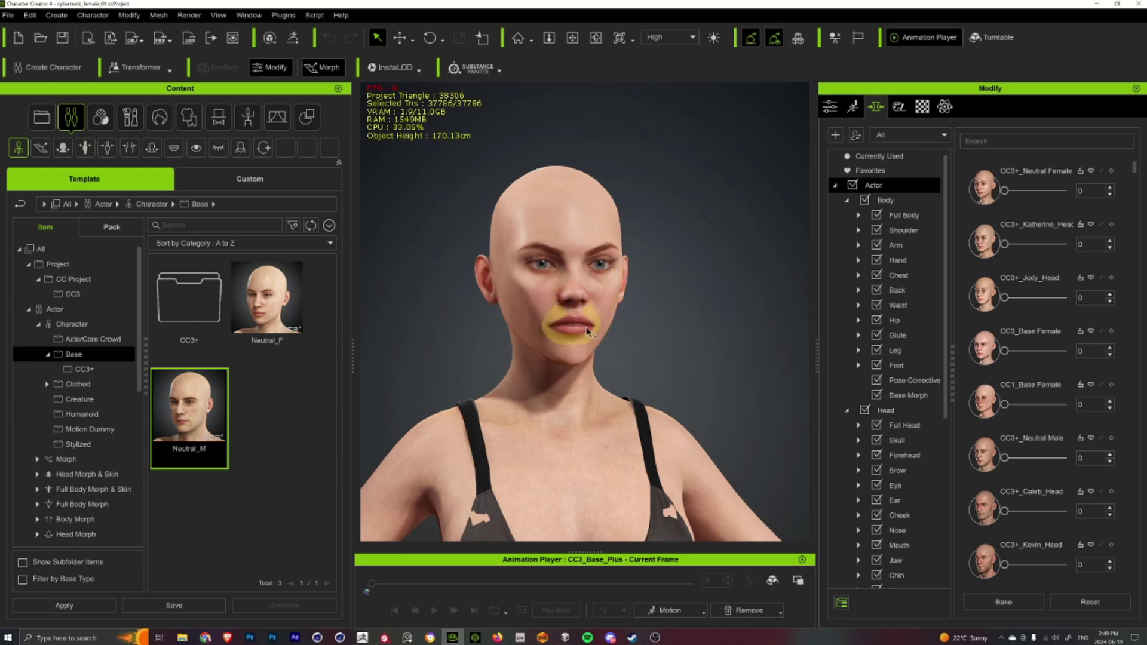
right_drag(453, 356, 384, 333)
click(293, 39)
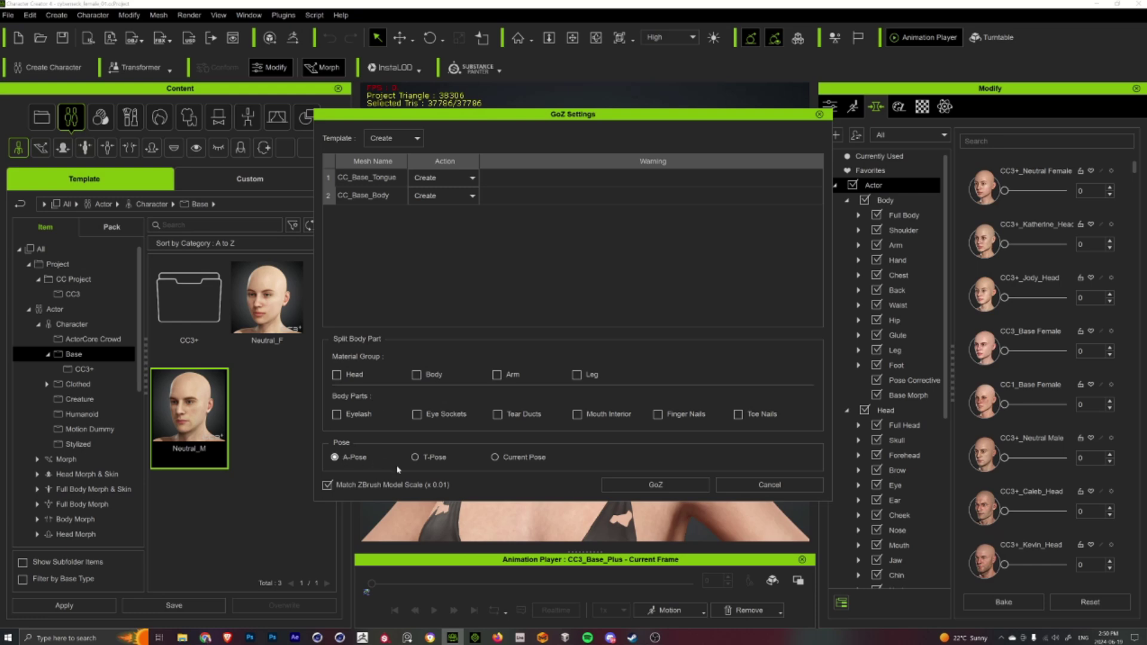
click(655, 485)
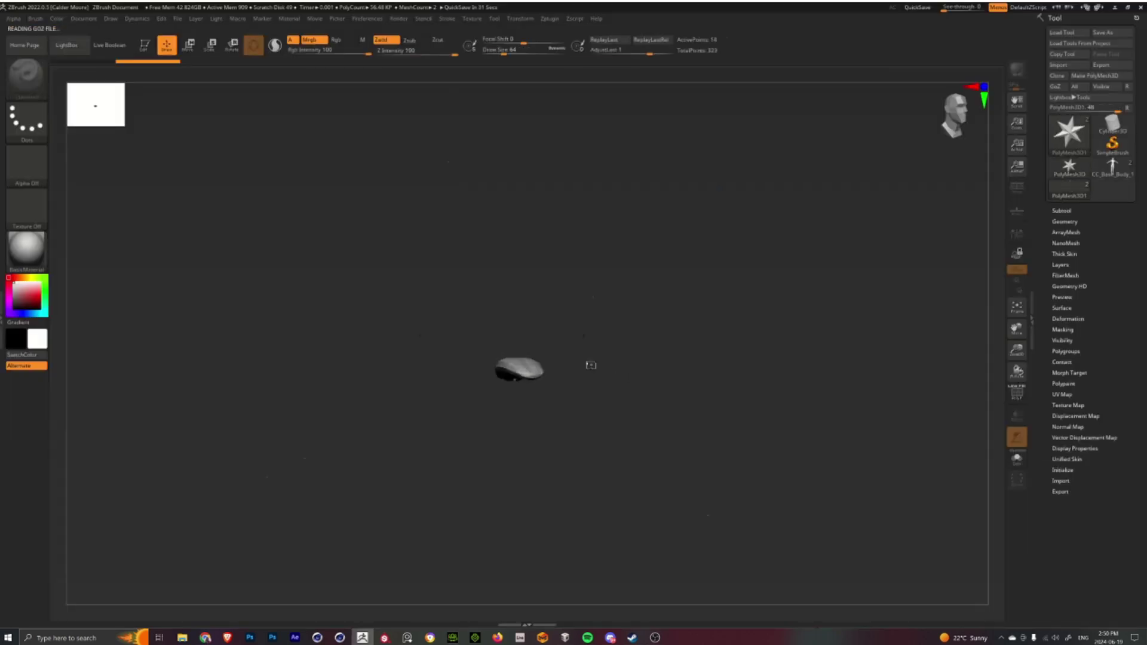
drag(350, 322, 576, 368)
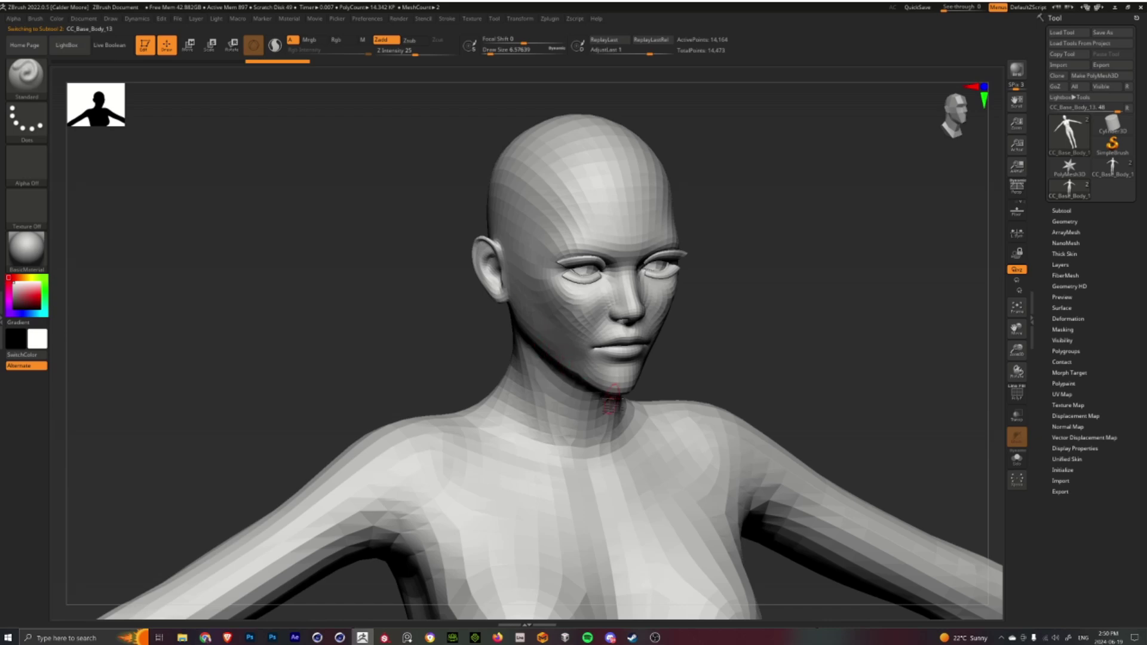
drag(478, 314, 620, 238)
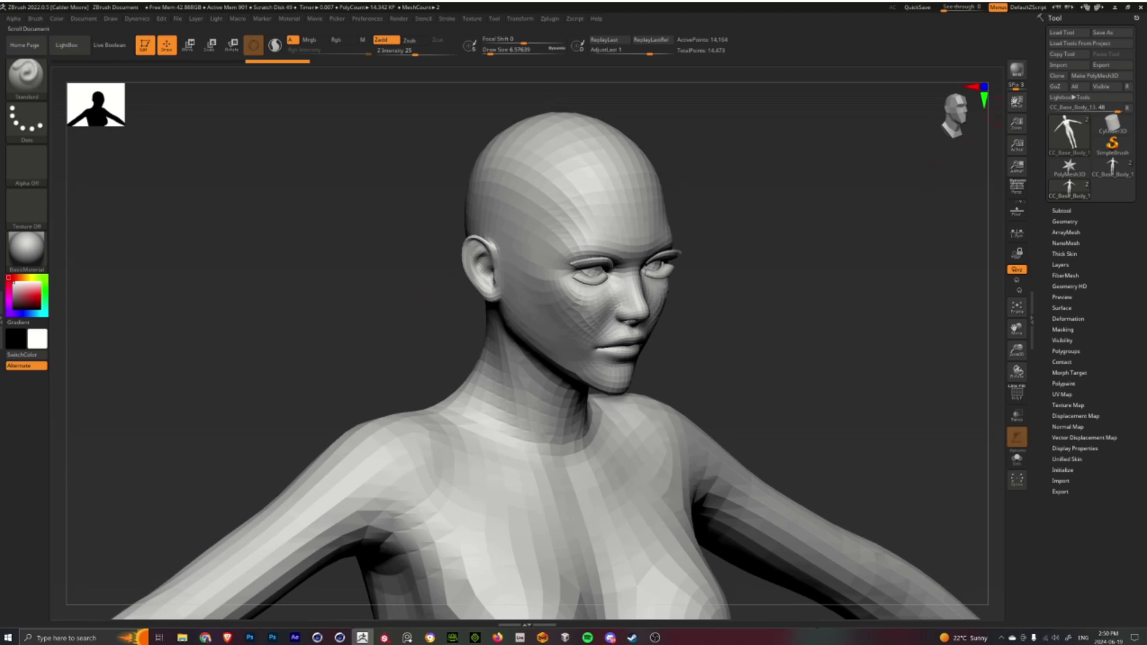
Step: Send the body mesh from ZBrush back to Character Creator through GoZ, updating the CC_Base_Body mesh in A-Pose
click(1055, 86)
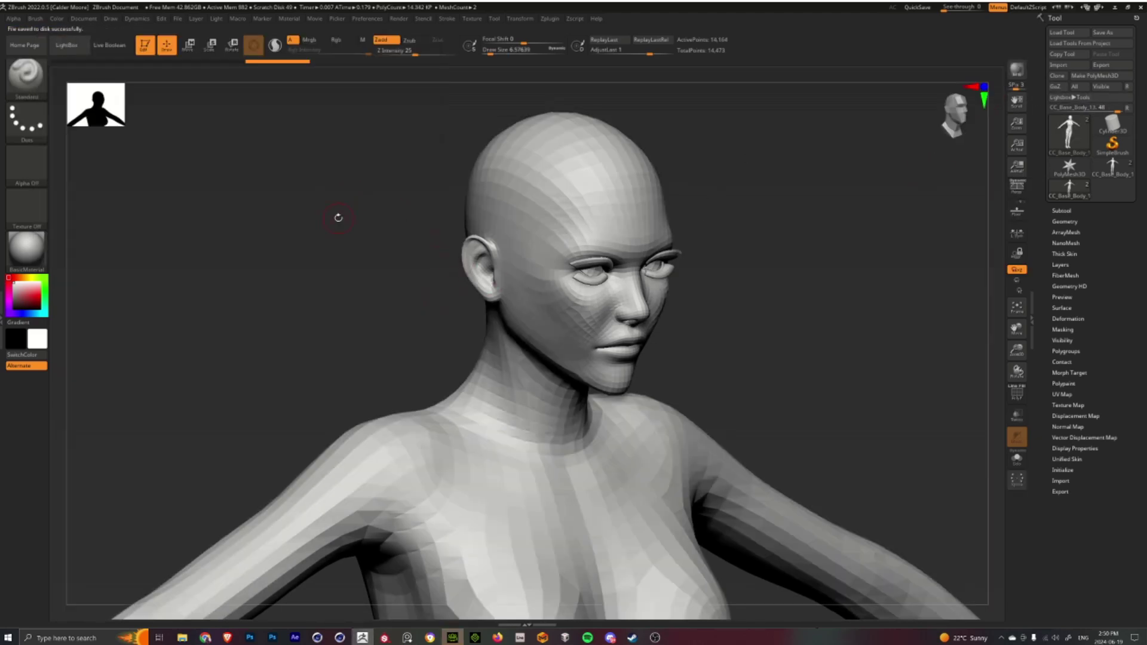
click(451, 637)
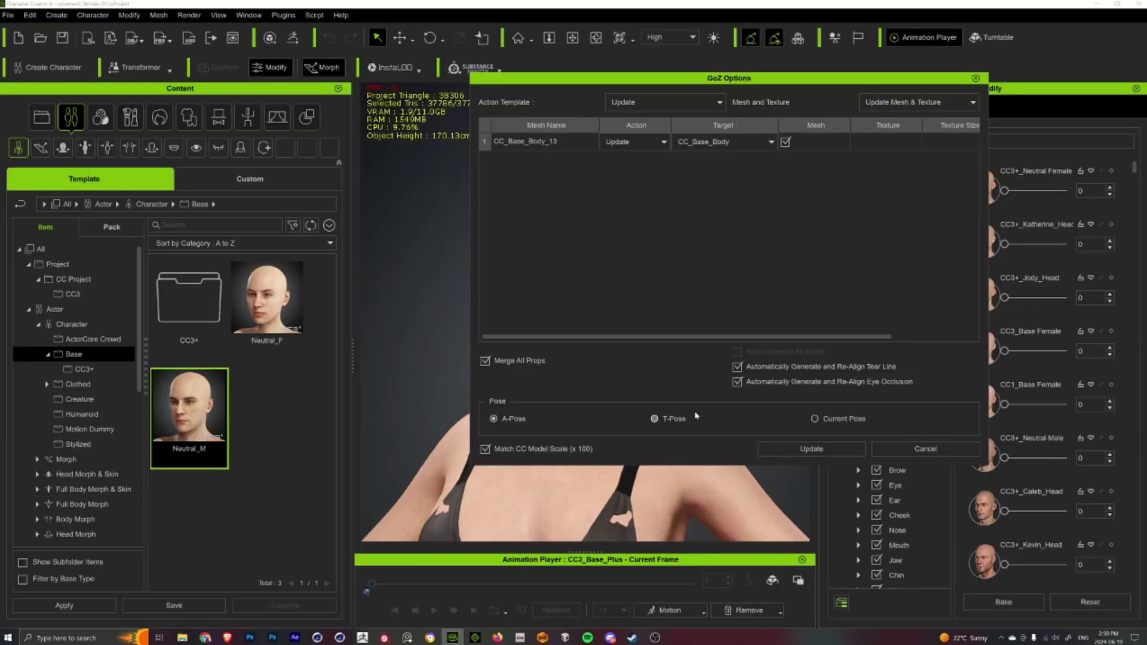
click(783, 455)
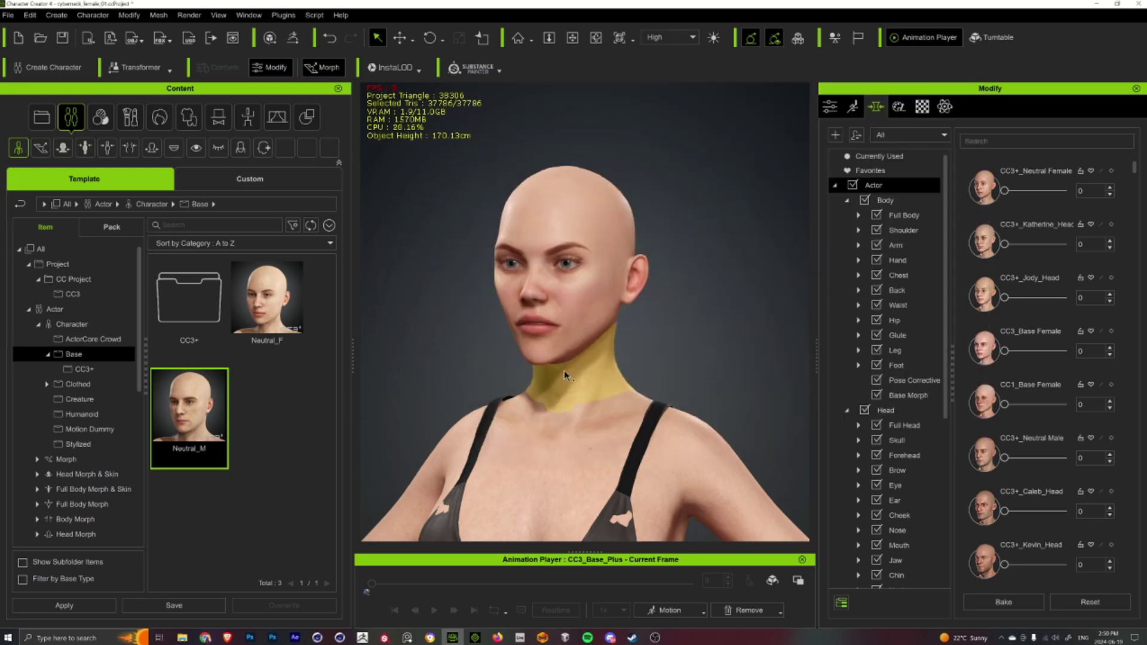
right_drag(560, 328, 590, 308)
right_drag(688, 369, 501, 364)
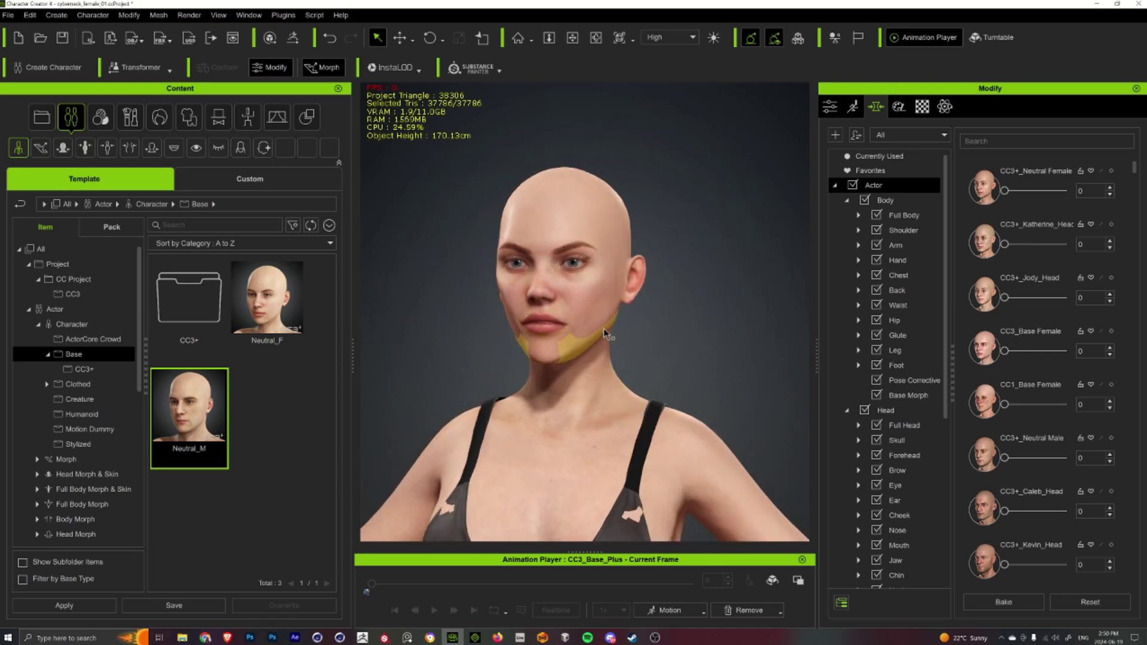
click(586, 345)
mouse_move(562, 335)
mouse_down()
mouse_move(646, 324)
mouse_move(572, 327)
mouse_up()
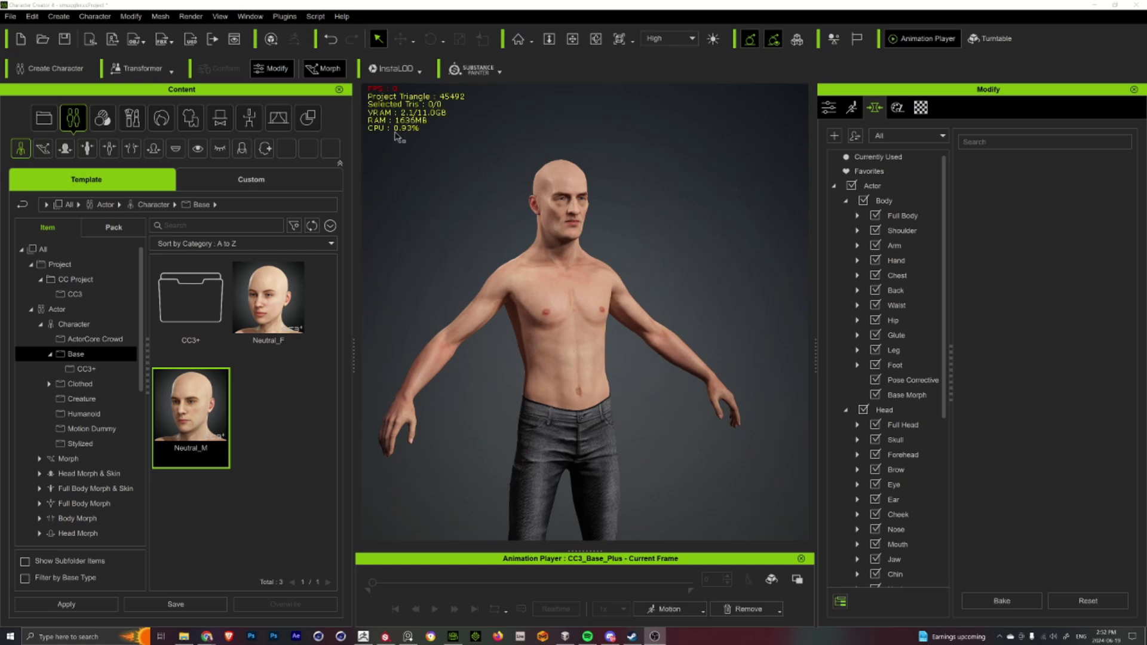
Step: Export the male as an FBX clothed character with the Maya preset, Mesh and Motion, 60 fps and Current Pose
click(13, 18)
mouse_move(60, 127)
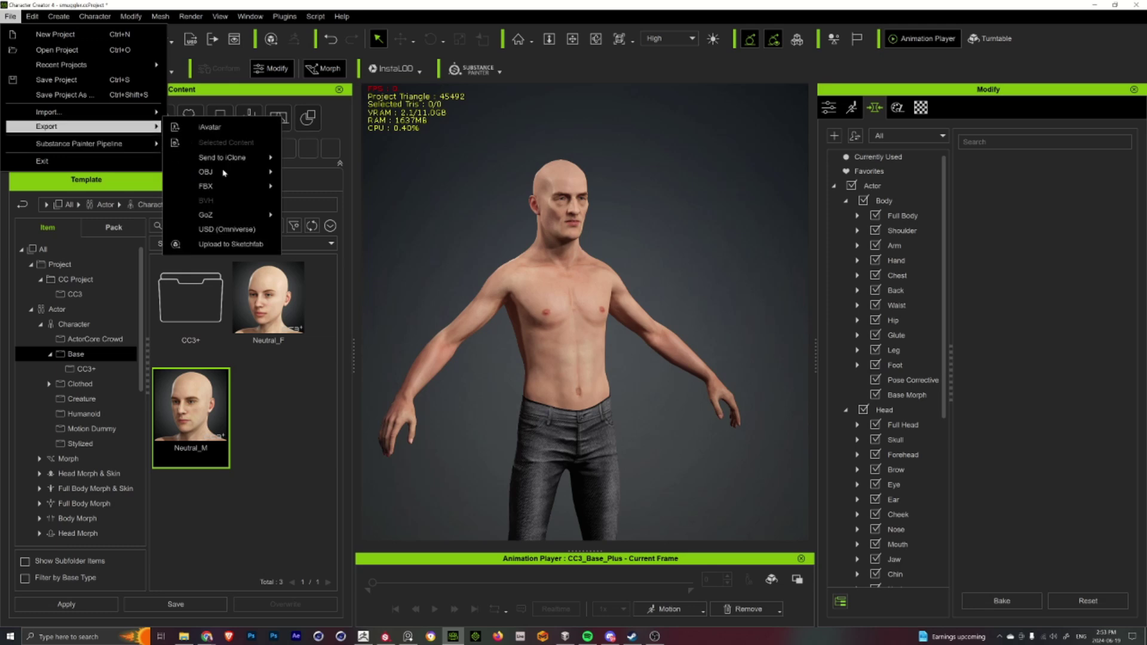
mouse_move(236, 188)
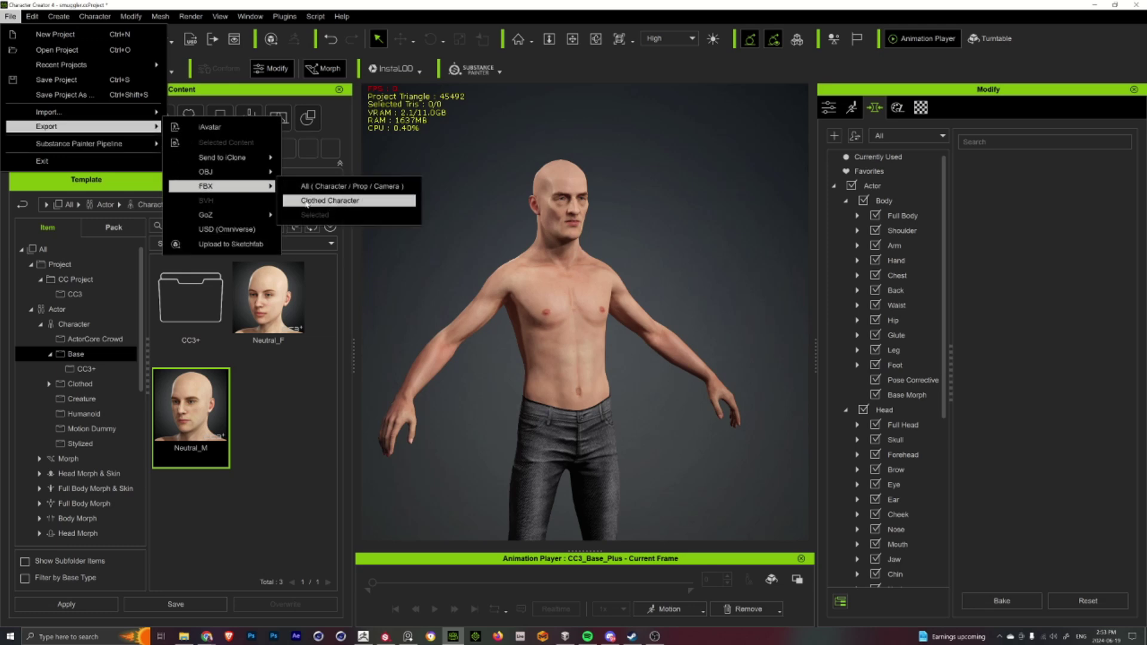
click(308, 201)
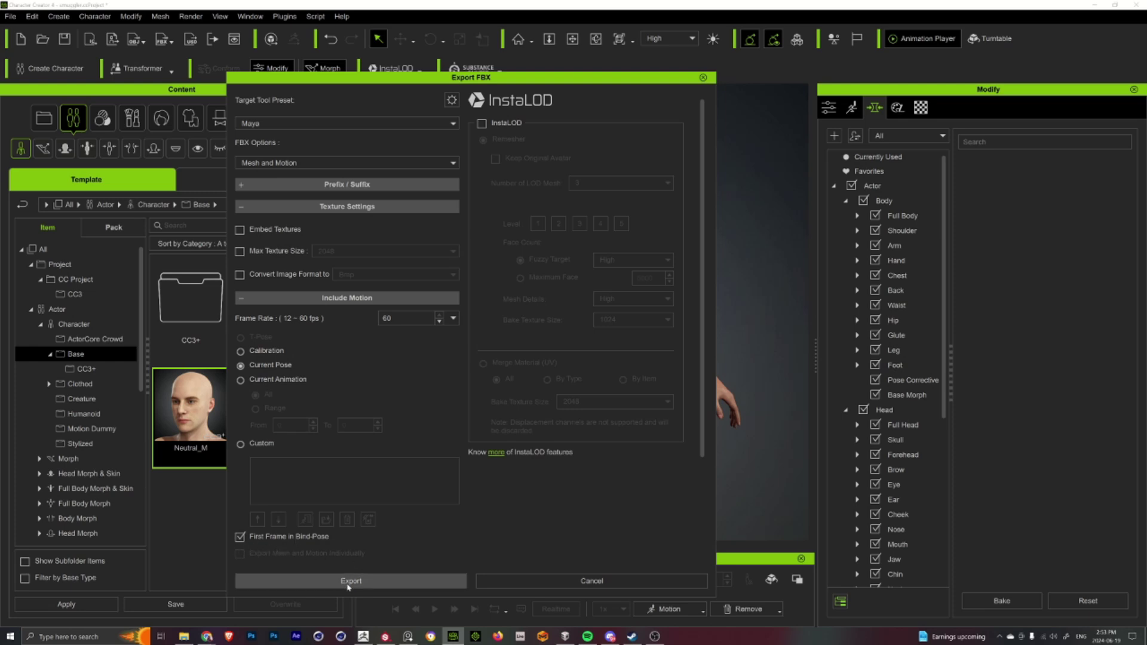
click(308, 581)
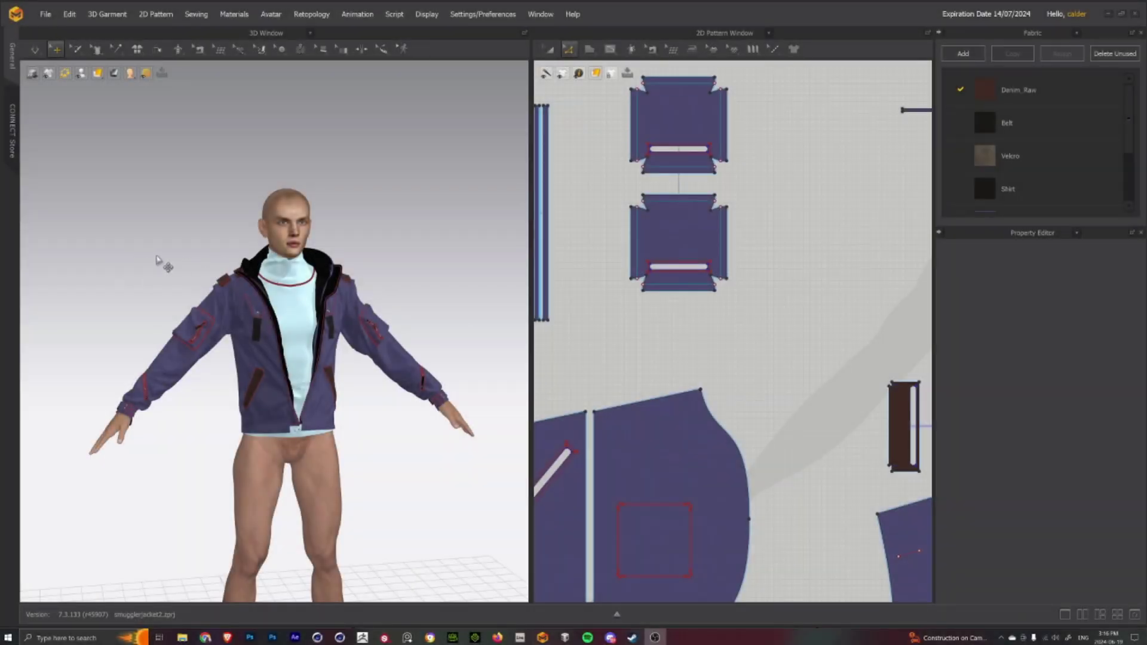
Step: In Marvelous Designer, examine the purple jacket on the male avatar, from the overall fit to the front panel and its pockets
click(190, 264)
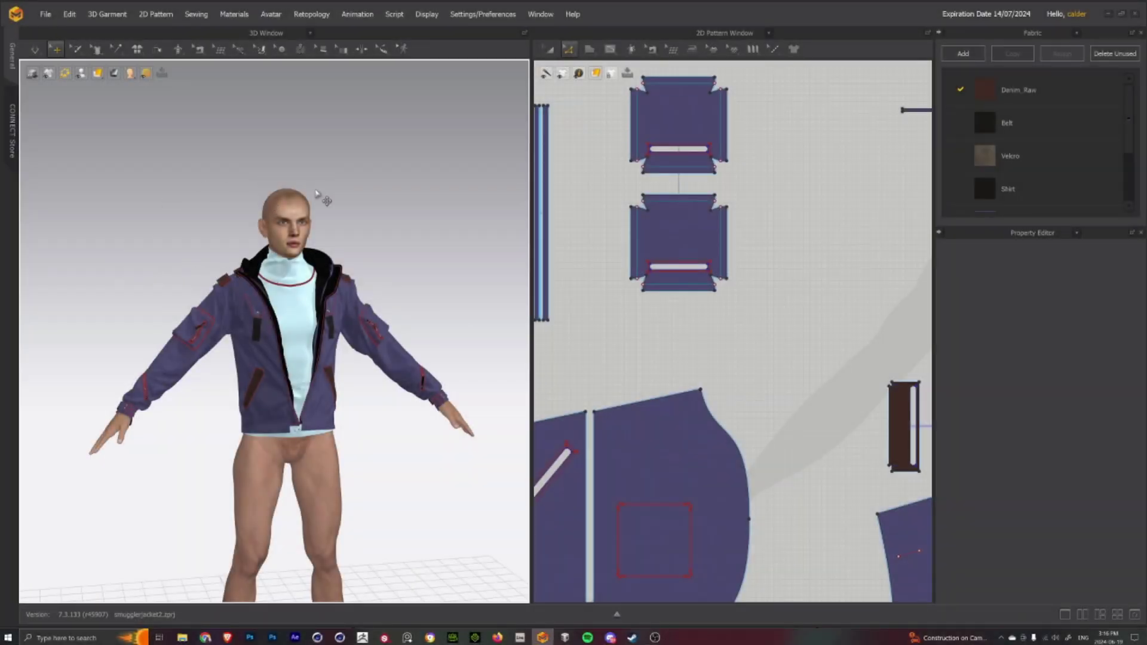
mouse_move(123, 274)
right_down()
mouse_move(183, 274)
mouse_move(101, 274)
mouse_move(125, 279)
right_up()
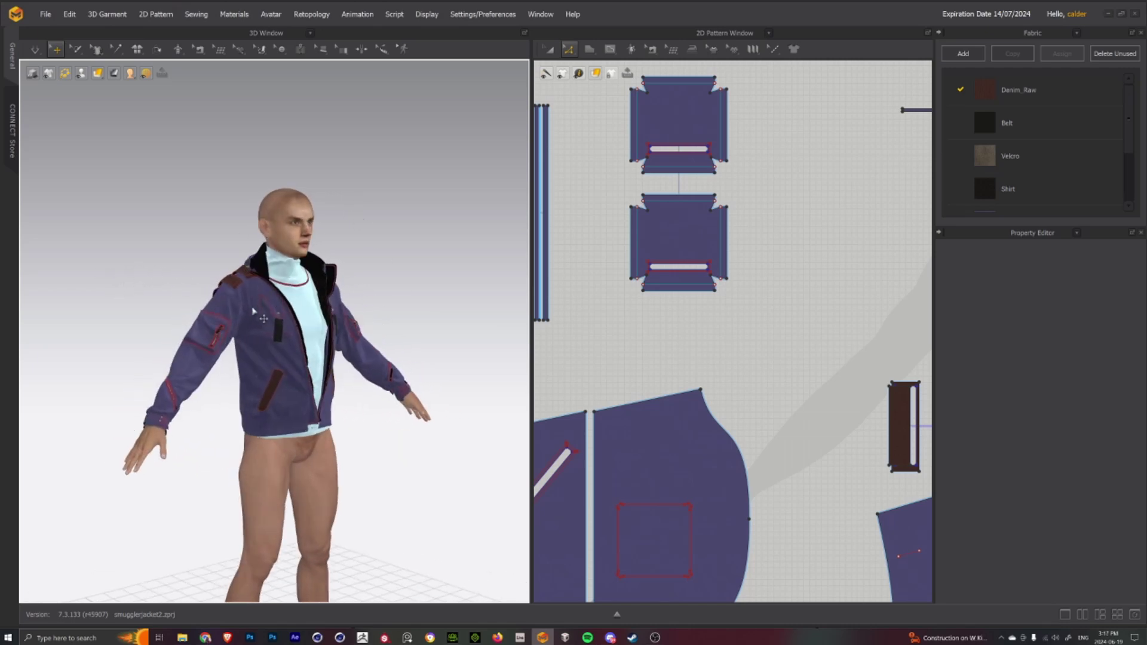
scroll(255, 293, up, 5)
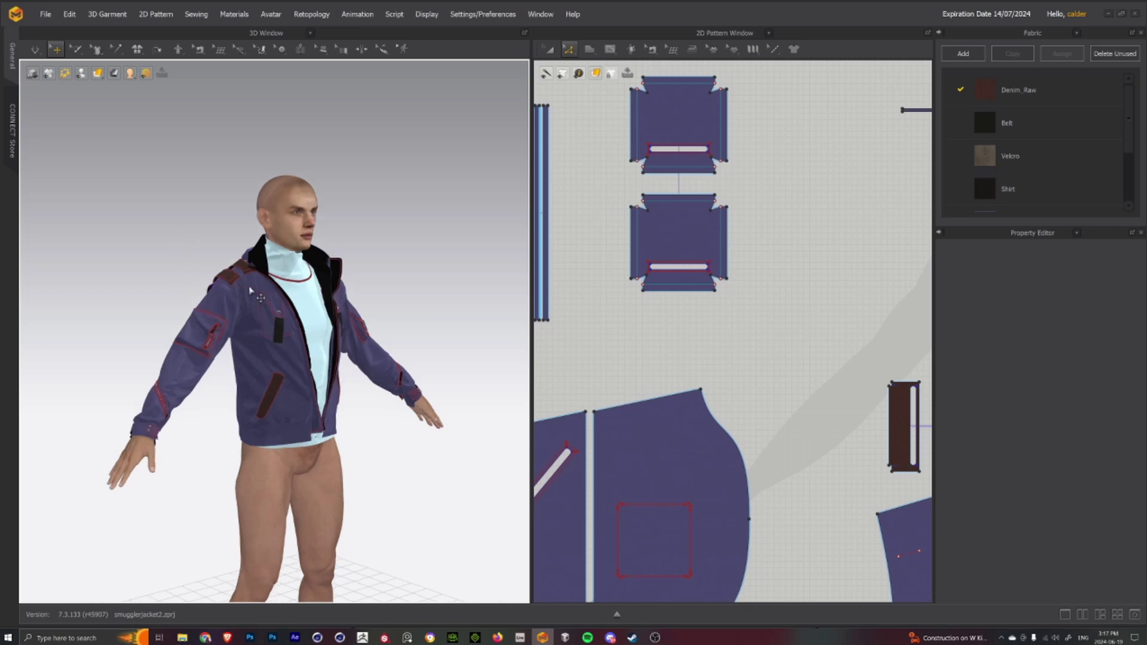
right_drag(202, 193, 292, 336)
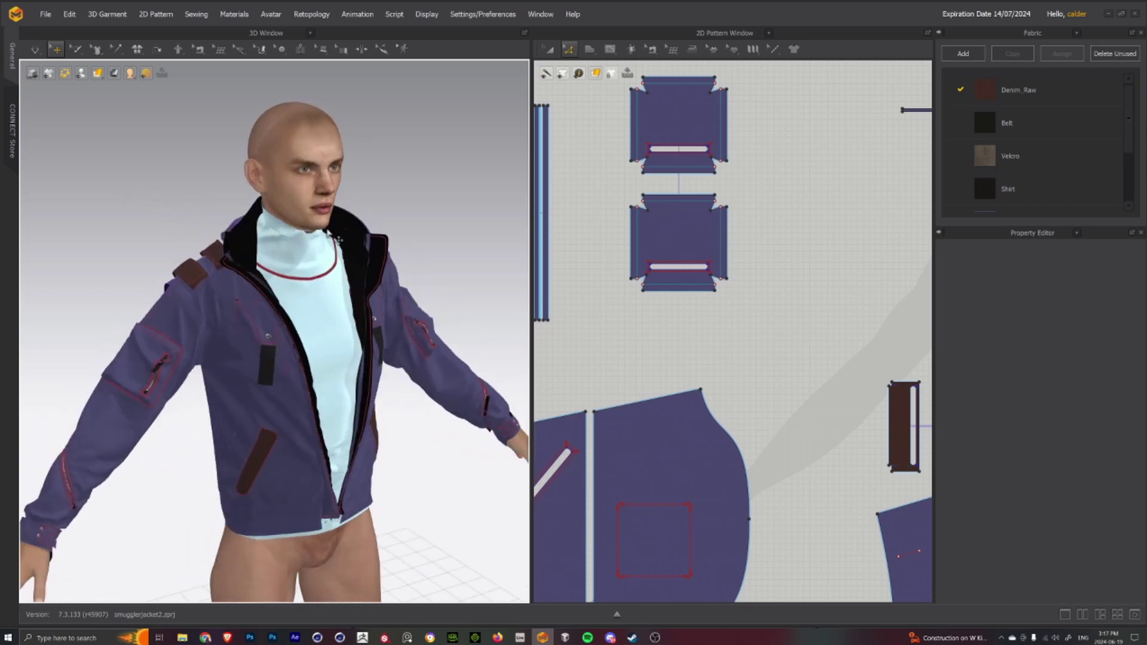
right_drag(346, 233, 118, 261)
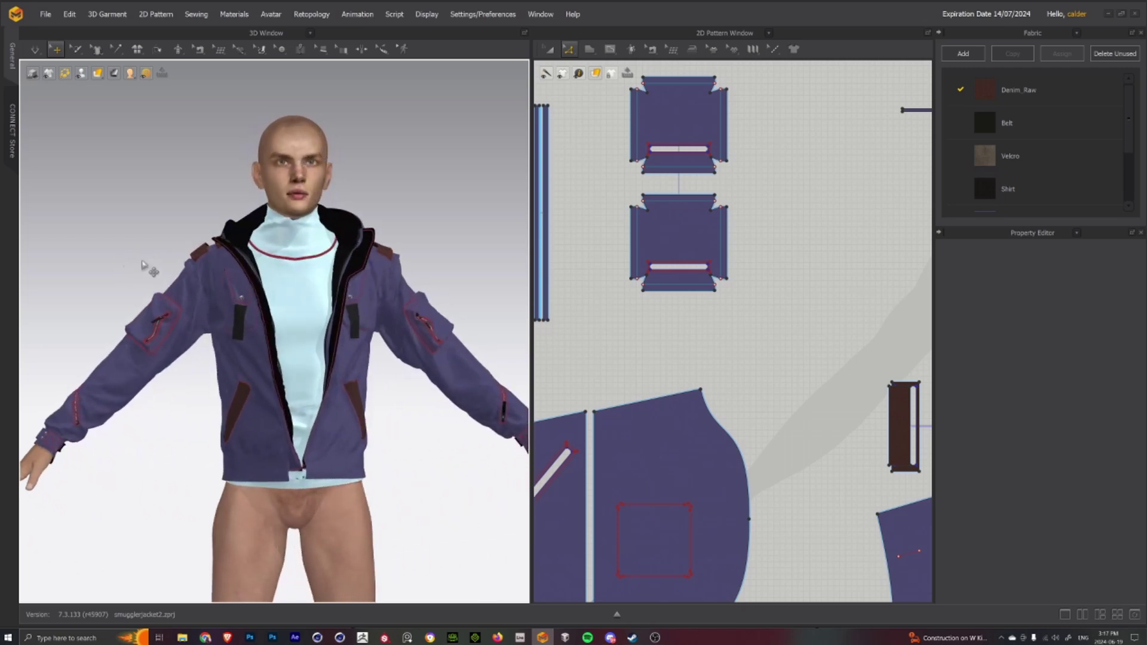
right_drag(224, 278, 169, 251)
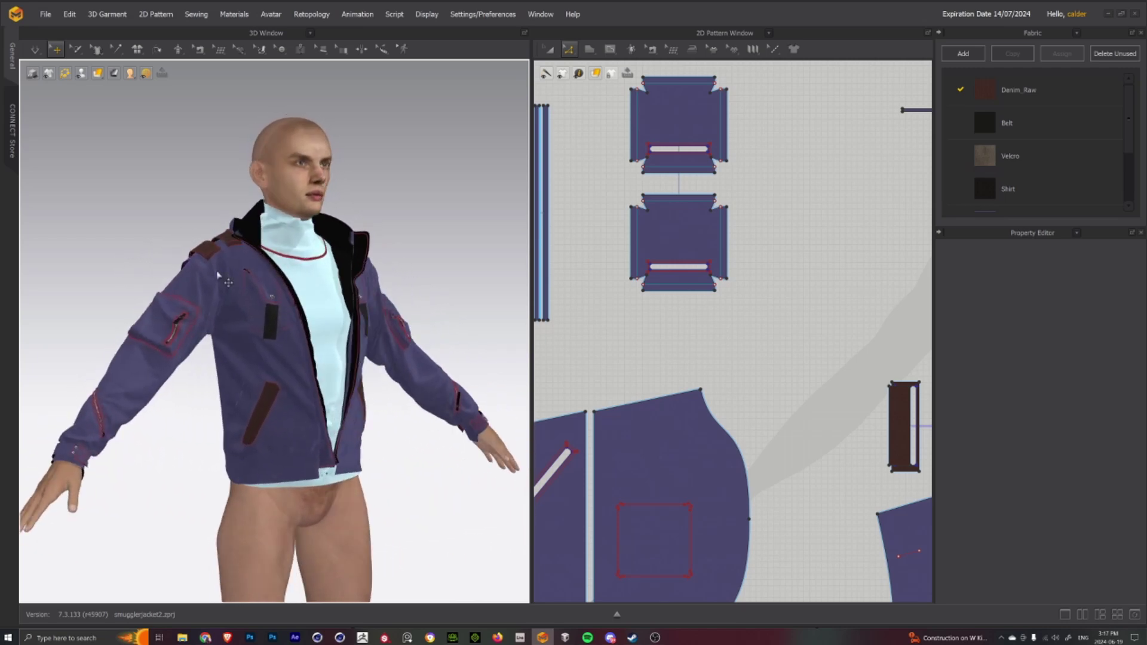
scroll(213, 274, up, 2)
mouse_move(179, 235)
right_down()
mouse_move(173, 248)
mouse_move(126, 242)
mouse_move(179, 237)
right_up()
scroll(199, 391, up, 5)
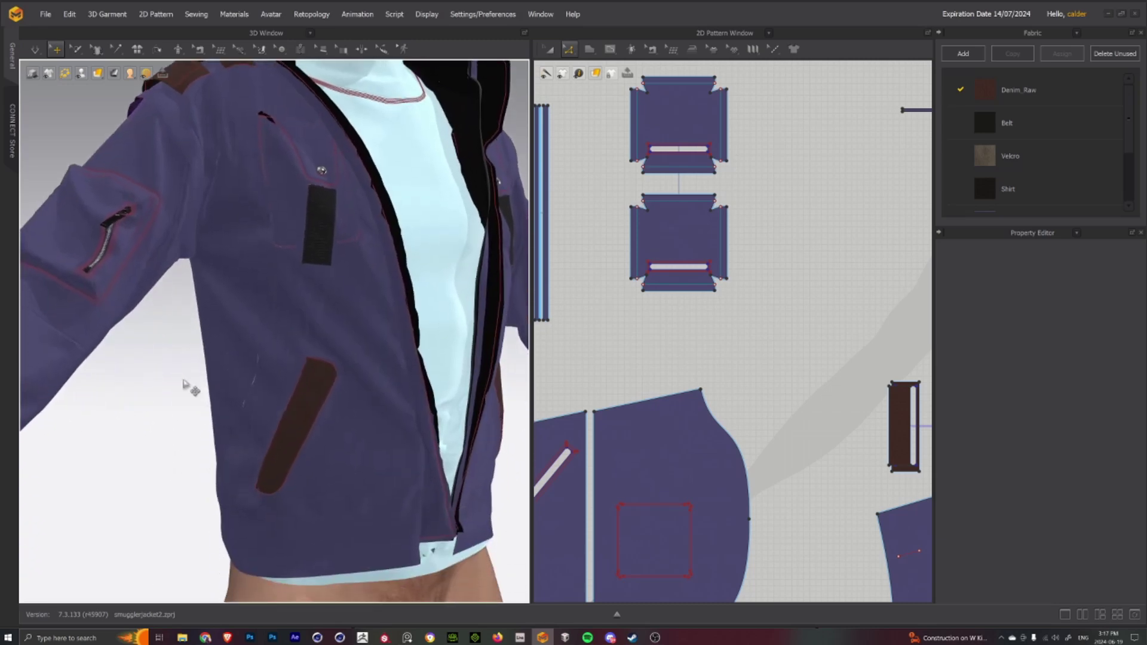
scroll(199, 391, up, 3)
click(283, 311)
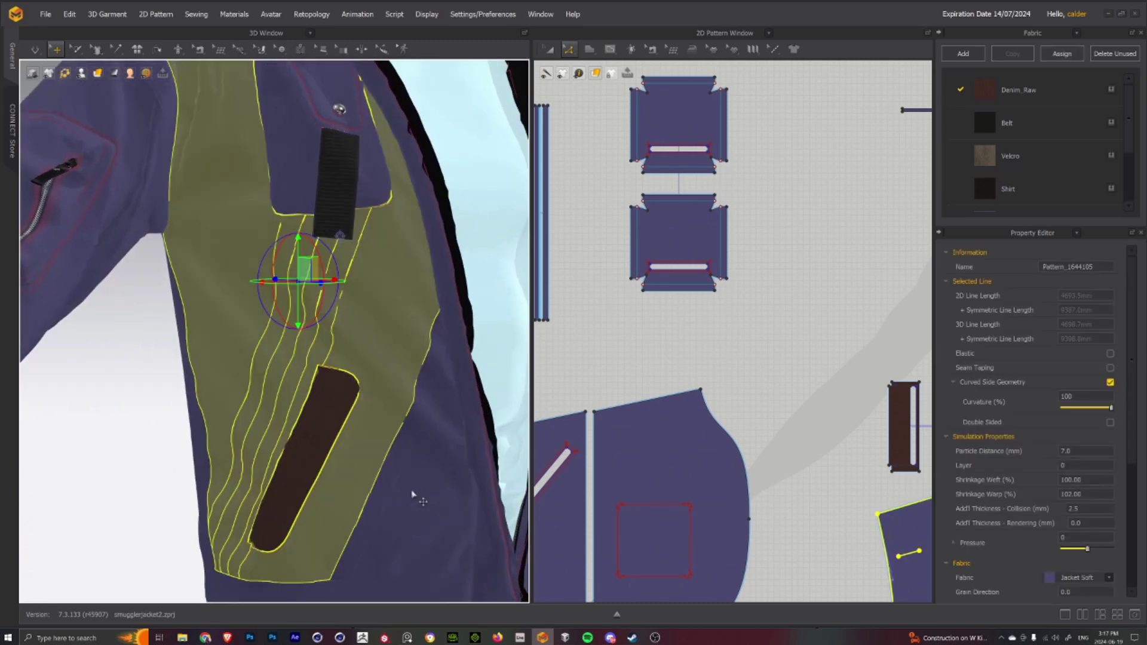
click(148, 364)
scroll(205, 197, down, 5)
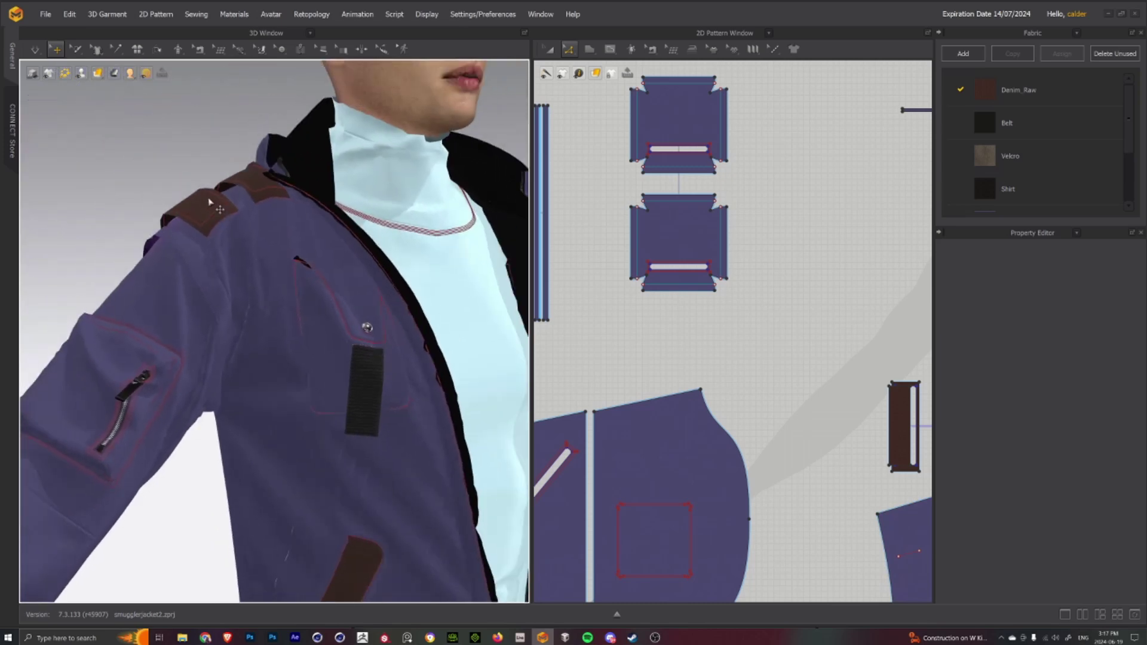
Step: Examine the jacket's shoulder straps and collar pattern together with the turtleneck worn underneath
right_drag(163, 201, 182, 236)
right_drag(108, 199, 142, 169)
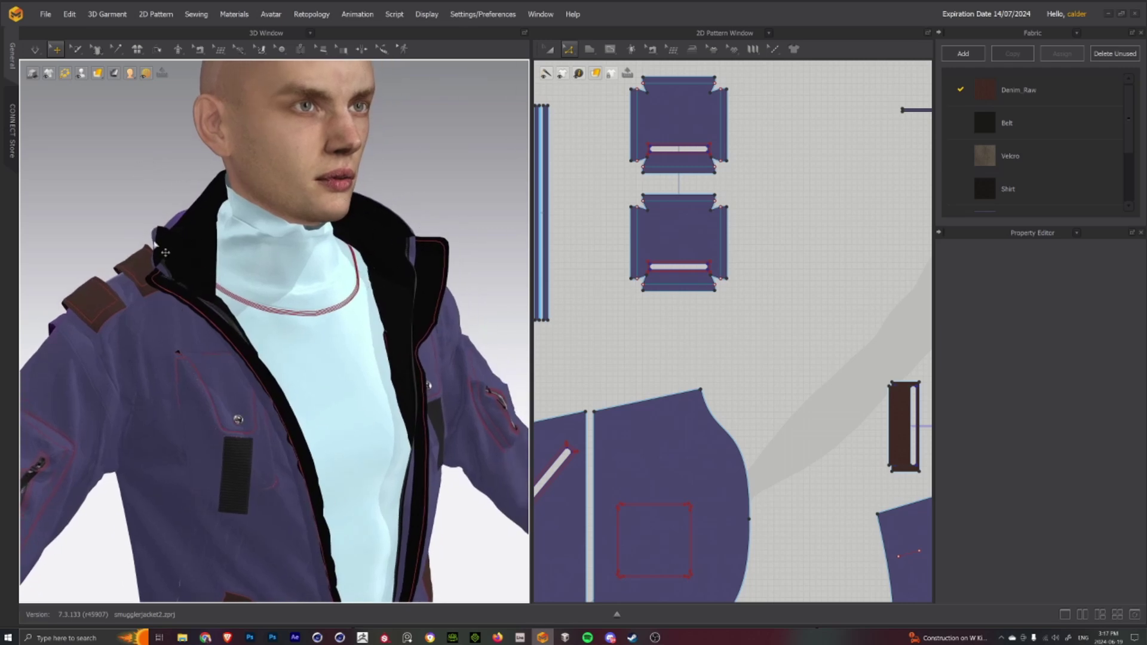
mouse_move(143, 195)
right_down()
mouse_move(216, 181)
mouse_move(132, 186)
right_up()
click(202, 257)
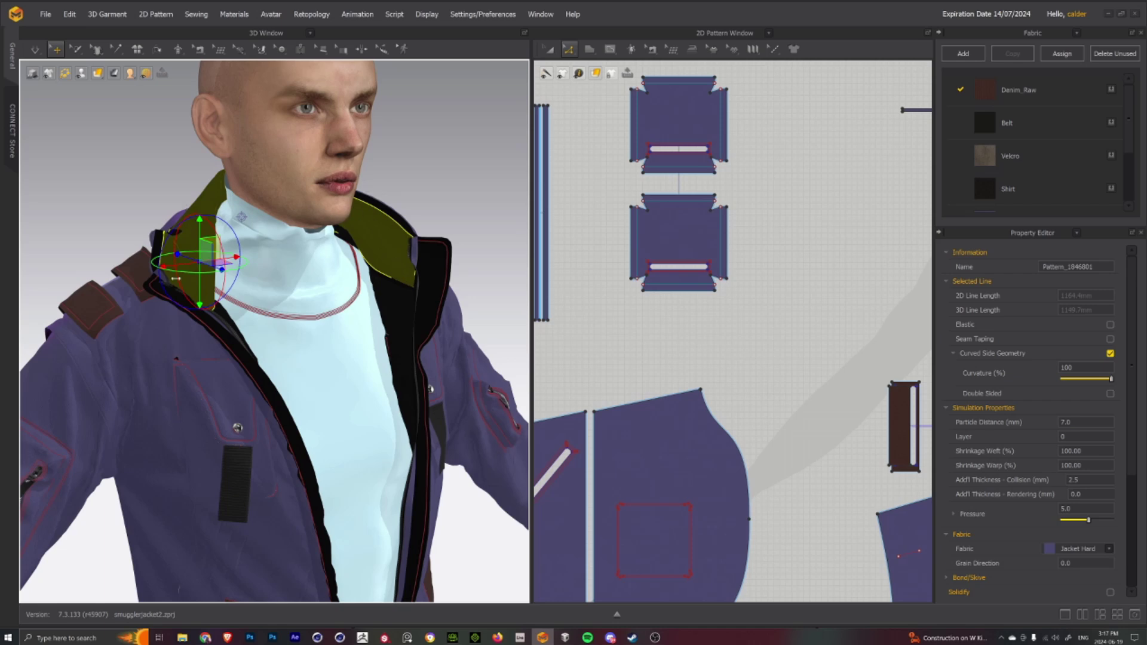
click(114, 170)
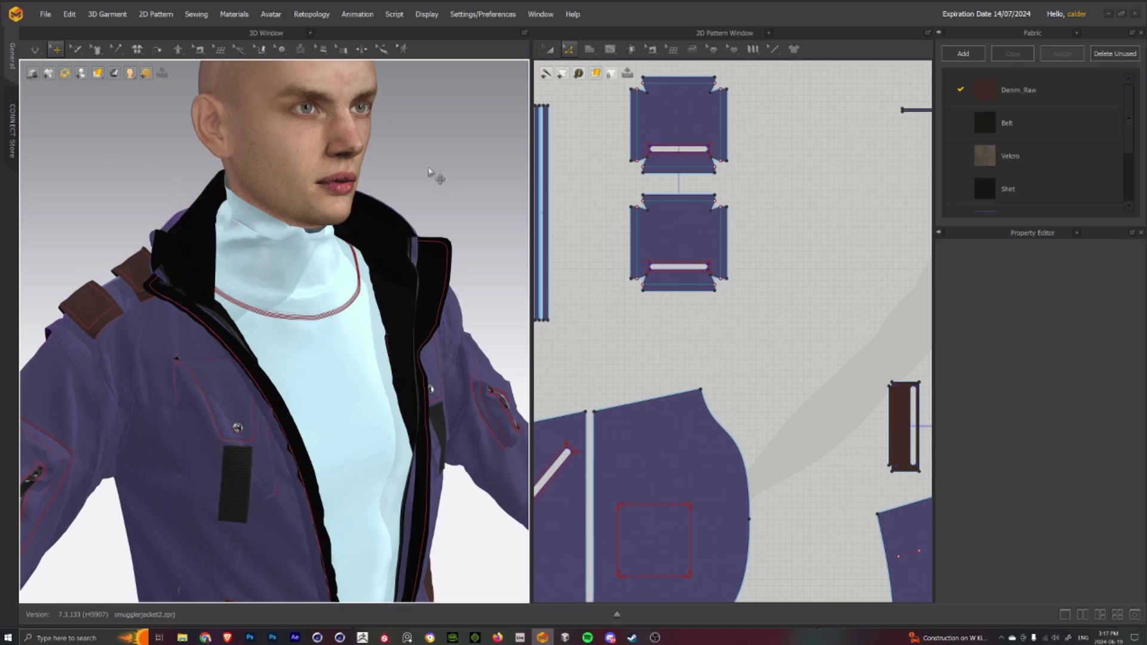
right_drag(430, 174, 424, 173)
scroll(424, 174, down, 3)
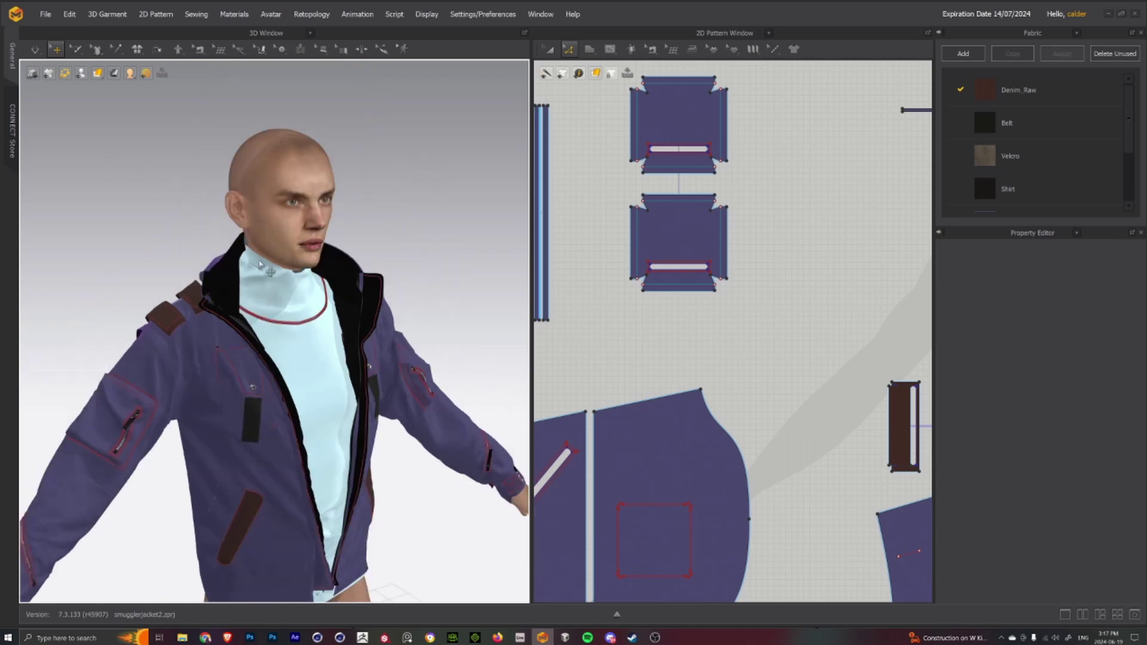
right_drag(371, 235, 407, 214)
right_drag(153, 217, 197, 218)
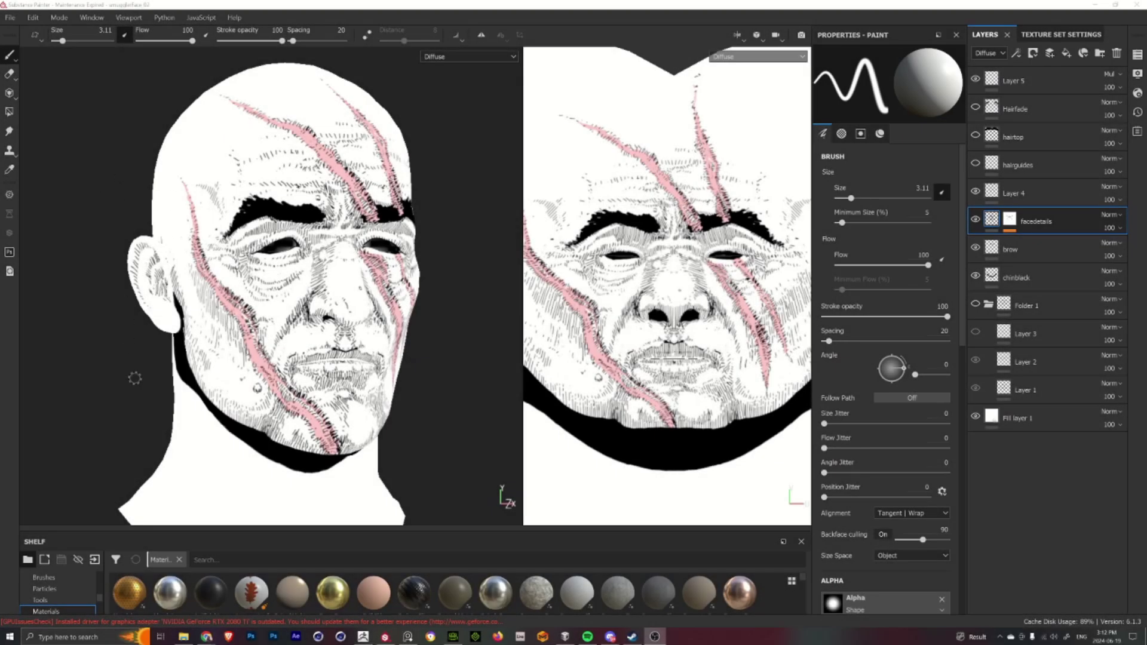
Step: In Substance Painter, examine the hatched facial details and pink scars on the male head and across its full UV layout
mouse_move(116, 376)
alt+middle_down()
mouse_move(135, 269)
mouse_move(122, 390)
alt+middle_up()
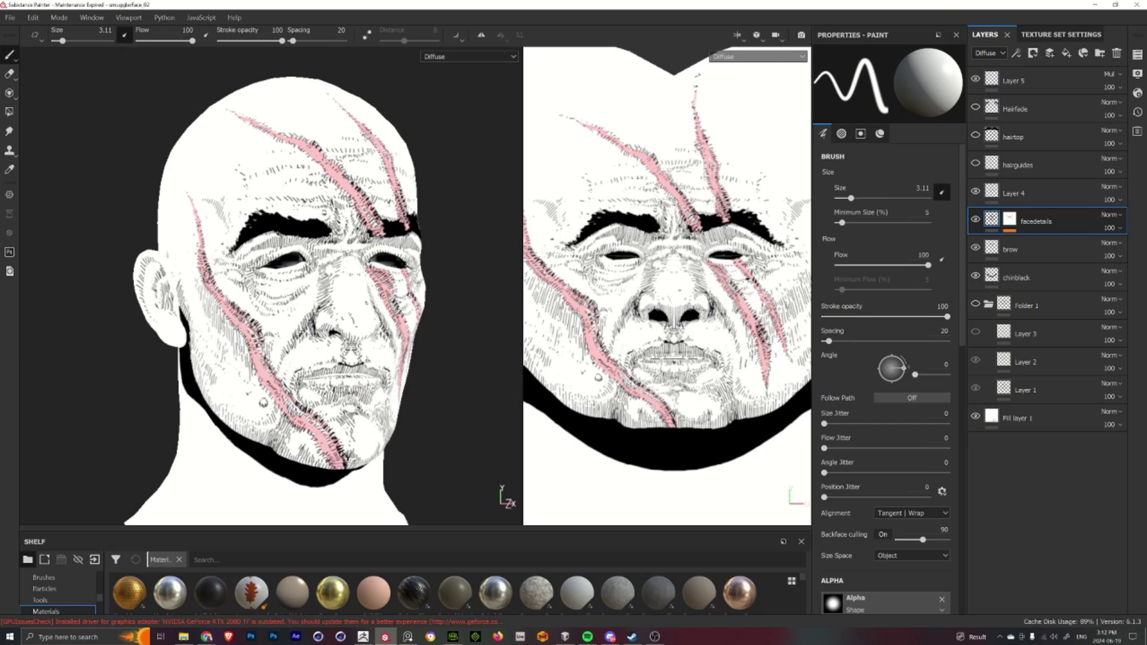
alt+middle_drag(206, 290, 208, 271)
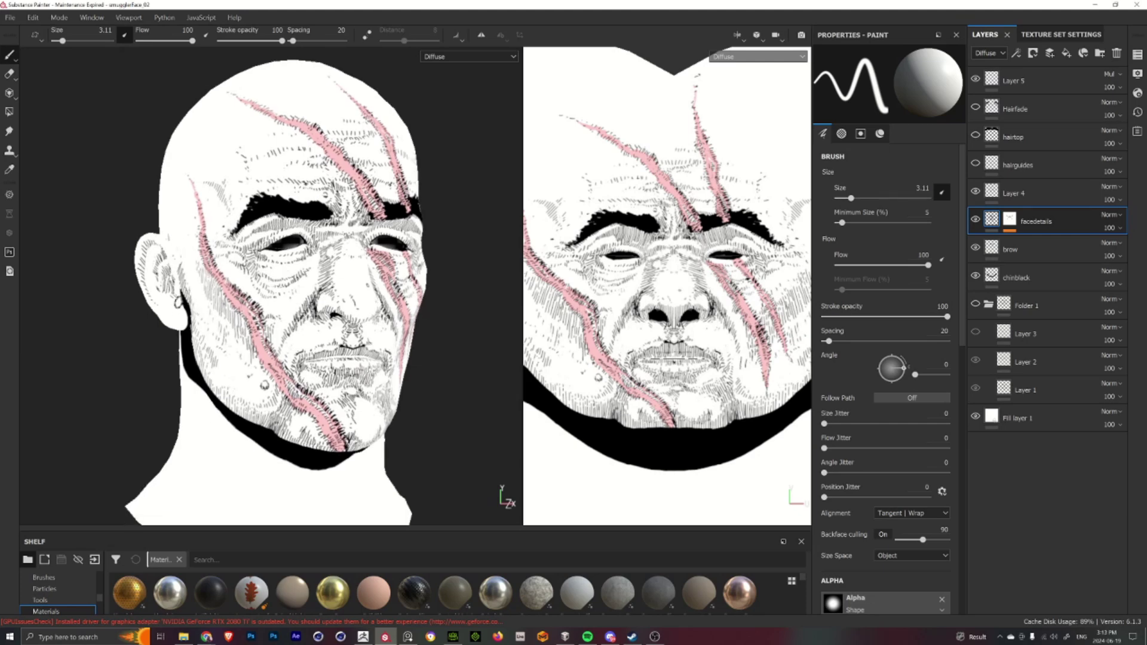
scroll(185, 303, down, 1)
scroll(187, 306, up, 2)
alt+drag(199, 272, 223, 272)
alt+middle_drag(223, 272, 194, 263)
scroll(680, 223, down, 1)
scroll(678, 224, up, 1)
scroll(678, 226, down, 5)
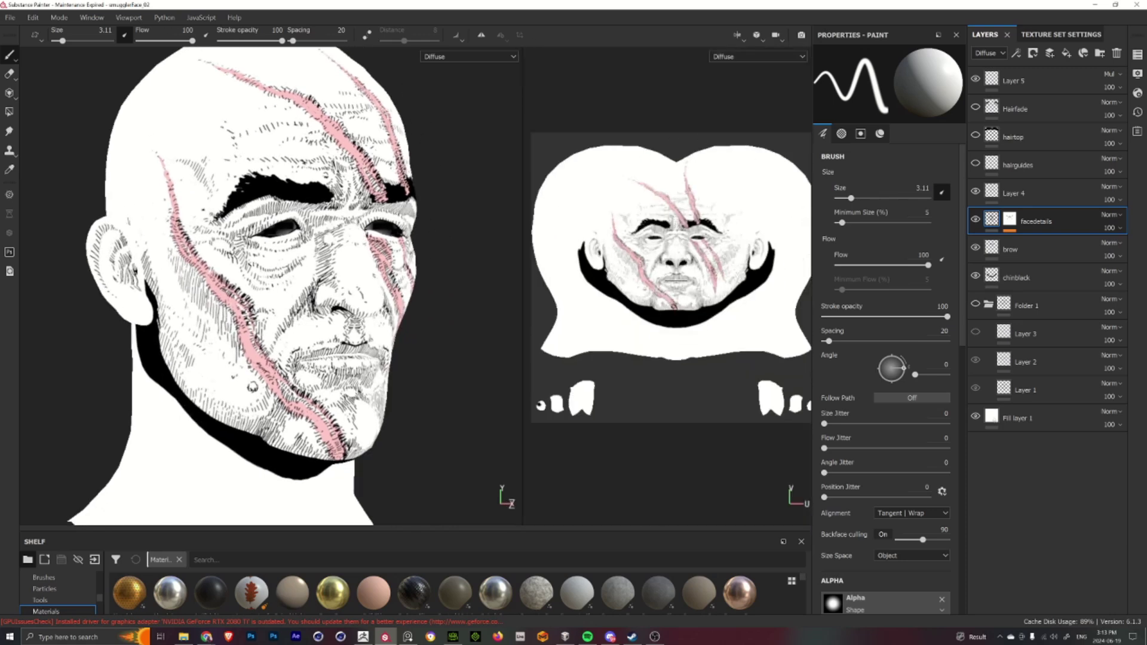
scroll(276, 307, down, 1)
scroll(274, 303, up, 1)
scroll(273, 296, up, 1)
Step: Examine the head's ink hatching and scars in side profile and three-quarter views
mouse_move(287, 293)
alt+mouse_down()
mouse_move(227, 281)
mouse_move(263, 268)
mouse_move(252, 265)
alt+mouse_up()
mouse_move(183, 321)
alt+mouse_down()
mouse_move(209, 301)
mouse_move(201, 297)
alt+mouse_up()
mouse_move(195, 350)
alt+mouse_down()
mouse_move(215, 366)
mouse_move(158, 265)
alt+mouse_up()
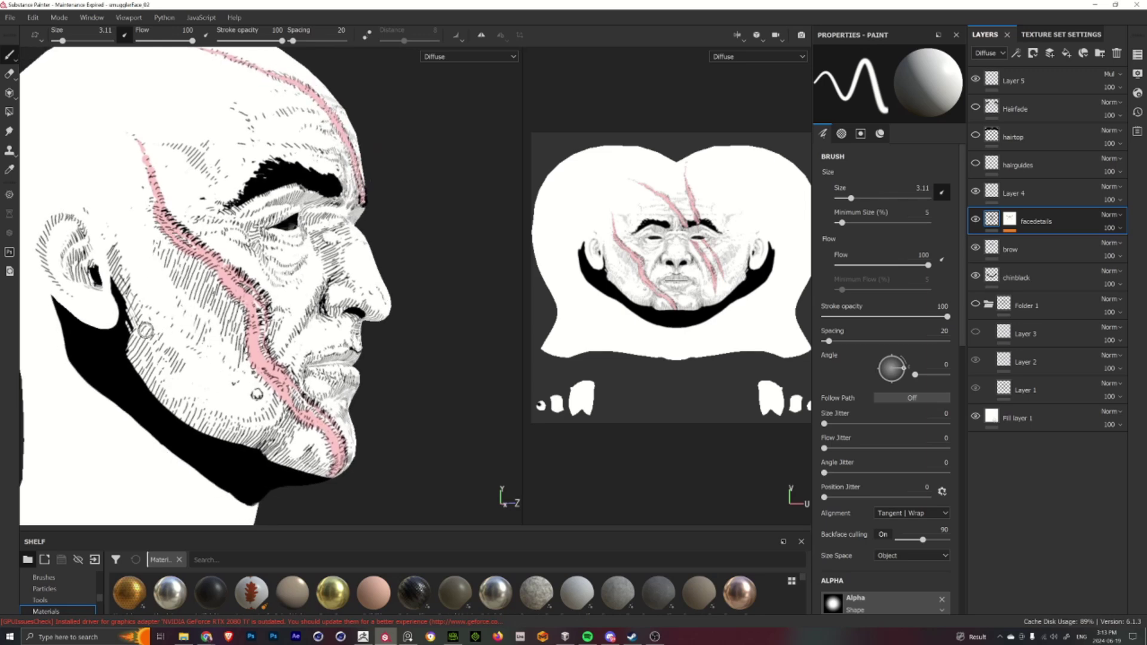
alt+drag(288, 394, 179, 302)
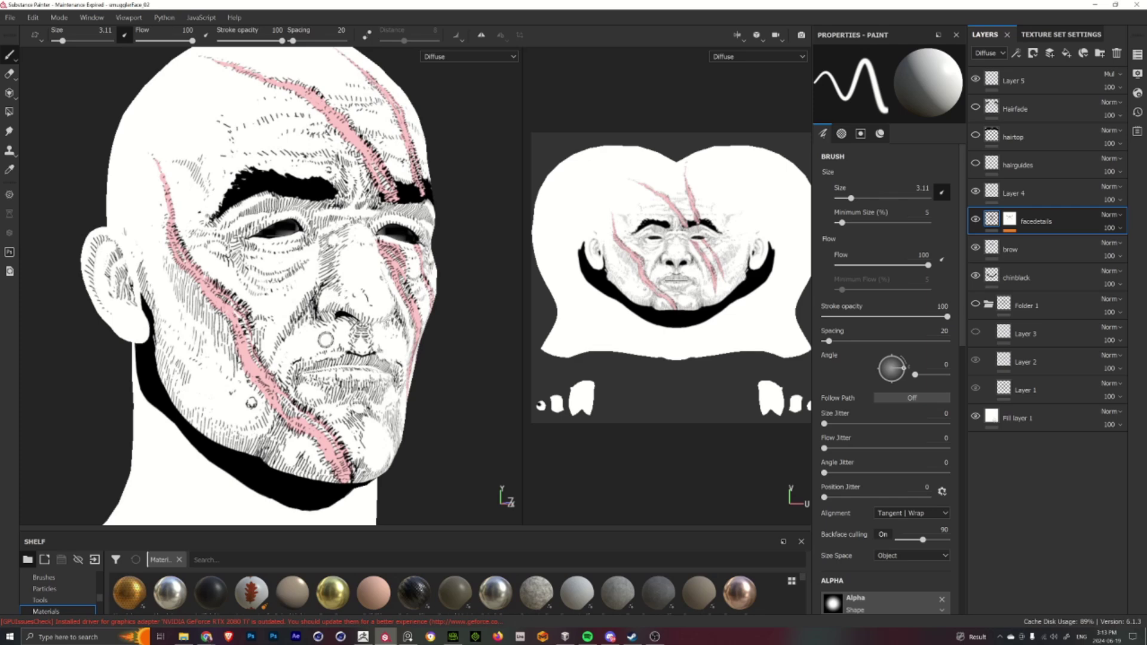
alt+drag(325, 341, 281, 310)
mouse_move(228, 269)
alt+mouse_down()
mouse_move(203, 227)
mouse_move(252, 296)
mouse_move(209, 182)
alt+mouse_up()
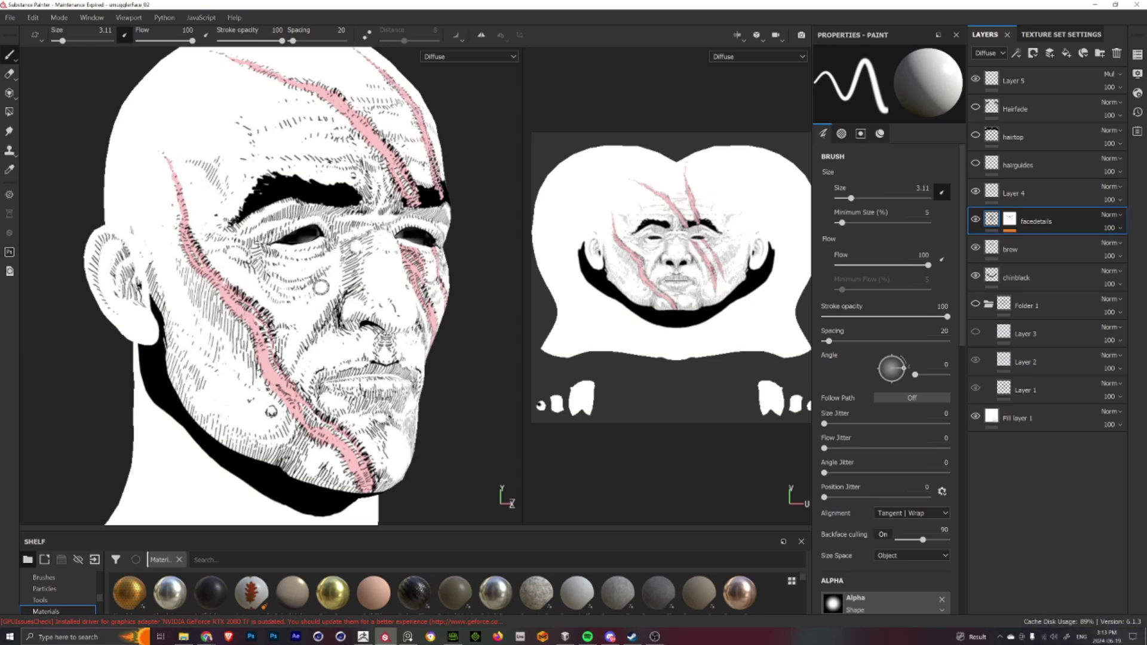
alt+middle_drag(320, 205, 306, 232)
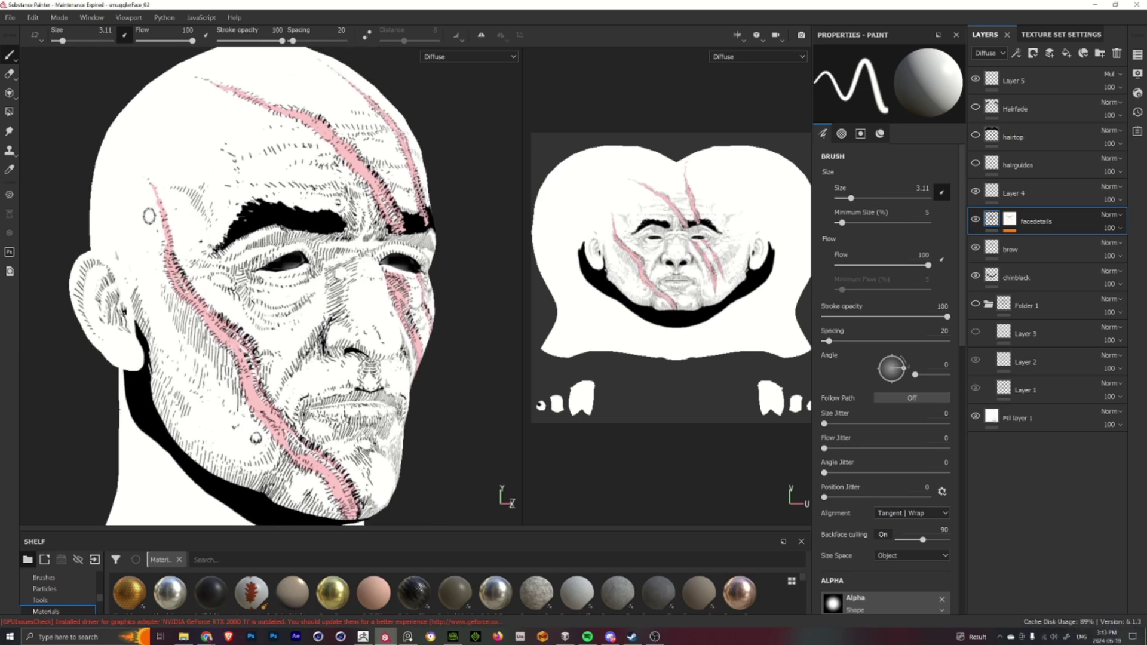
Step: Examine the whole inked head with its scars, turning between three-quarter and front views
scroll(187, 201, down, 3)
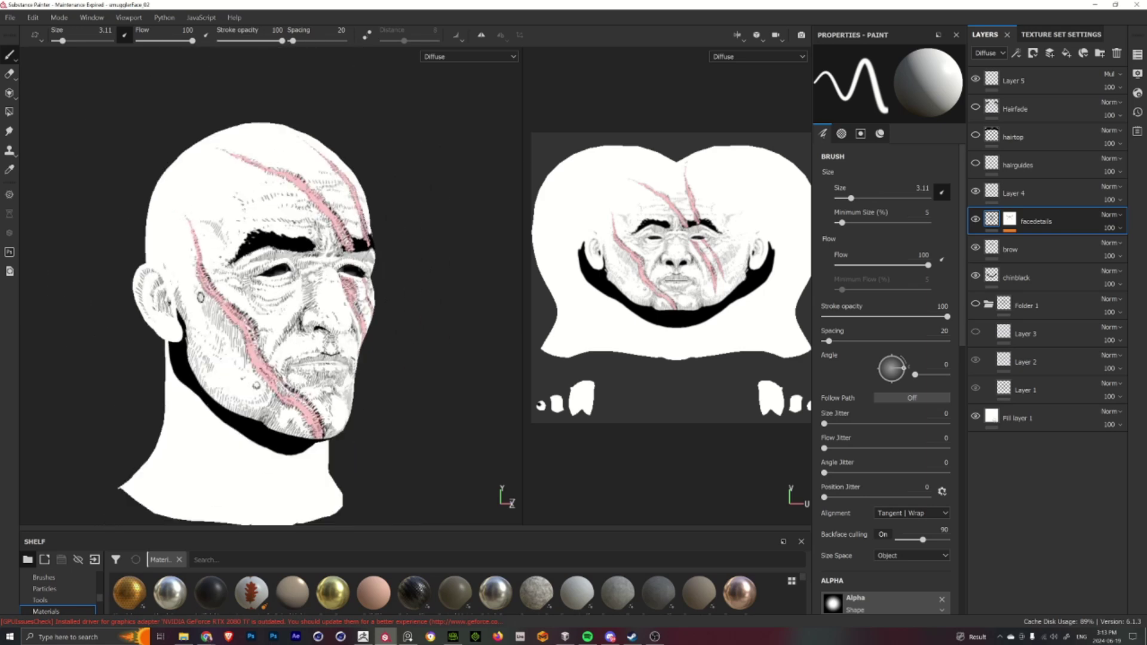
alt+drag(283, 249, 227, 250)
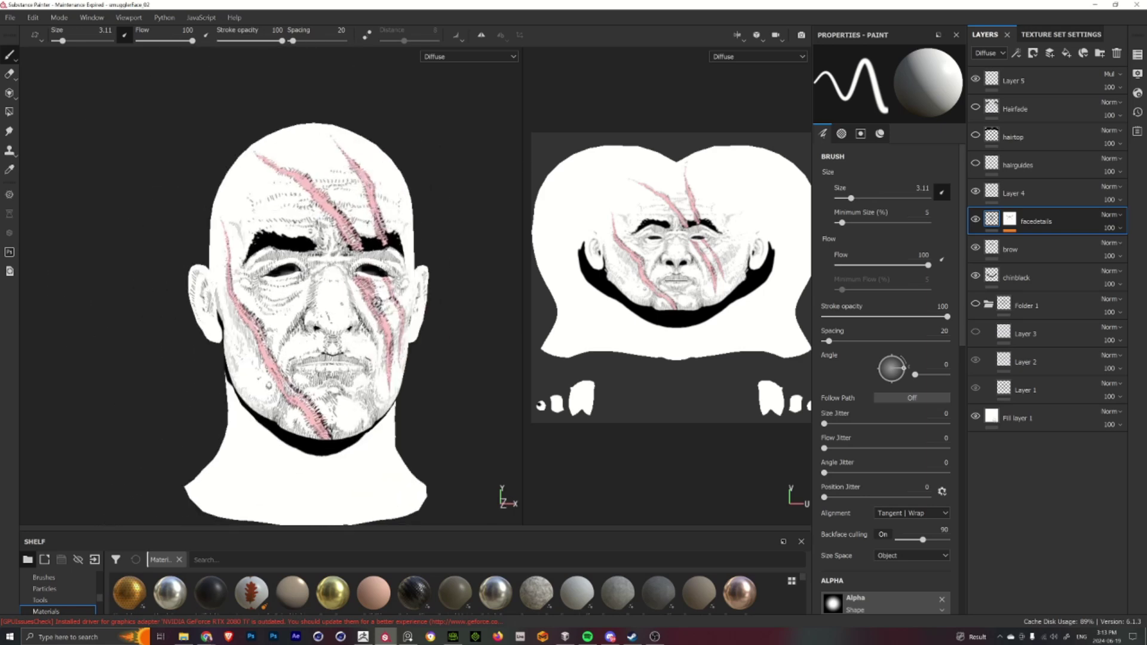
alt+drag(378, 335, 265, 337)
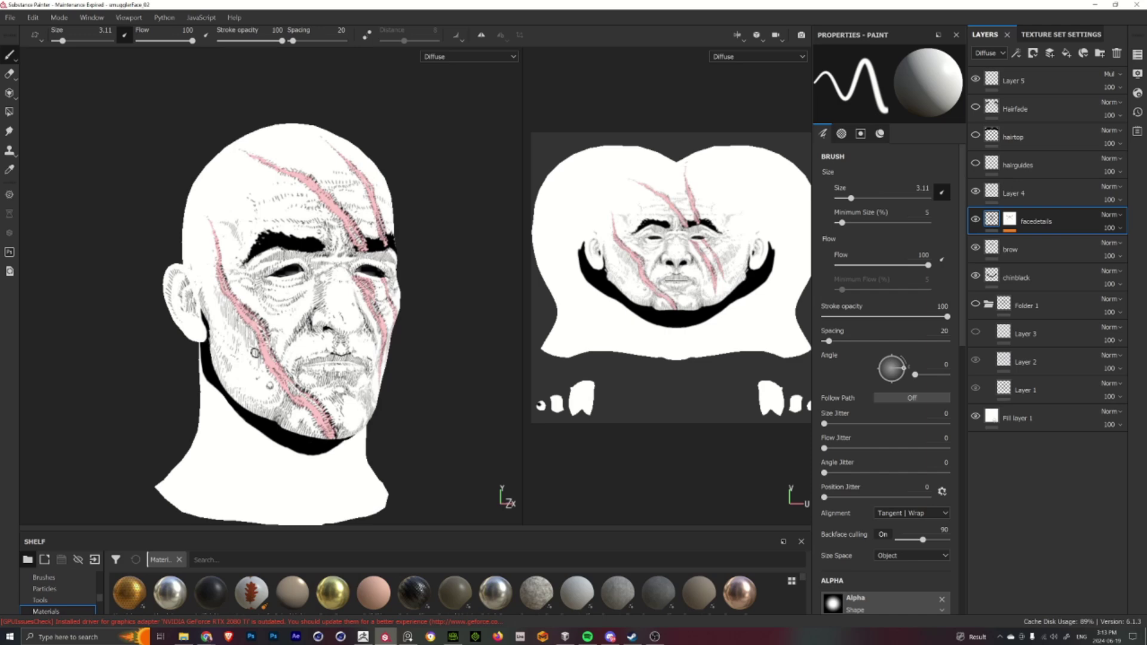
scroll(256, 325, up, 3)
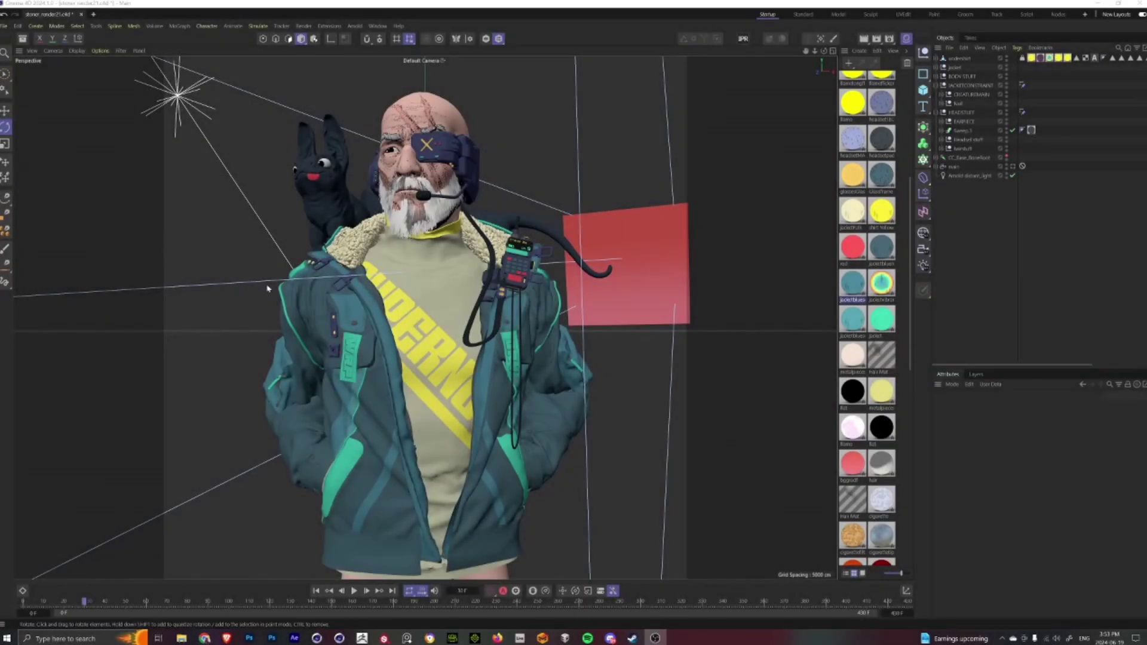
Step: In Cinema 4D, examine the assembled character with its shoulder creature, eyepiece headset, beard and fleece-collared jacket from several angles
alt+drag(225, 251, 343, 226)
alt+drag(387, 375, 329, 328)
alt+drag(332, 260, 406, 251)
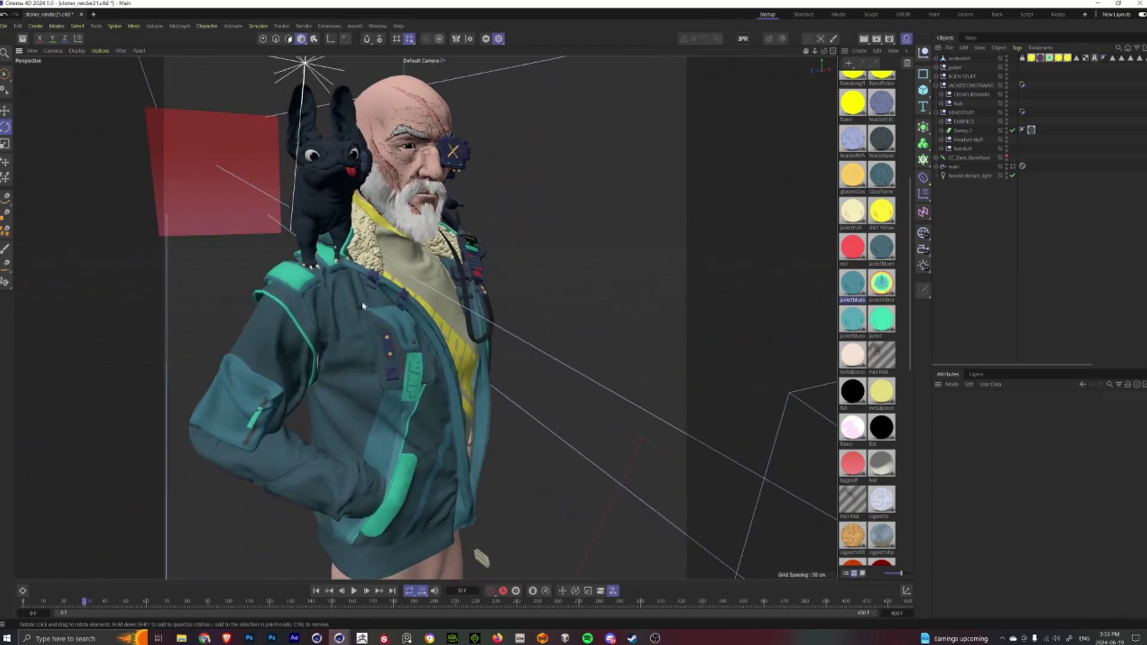
alt+middle_drag(406, 251, 368, 298)
alt+right_drag(382, 164, 430, 167)
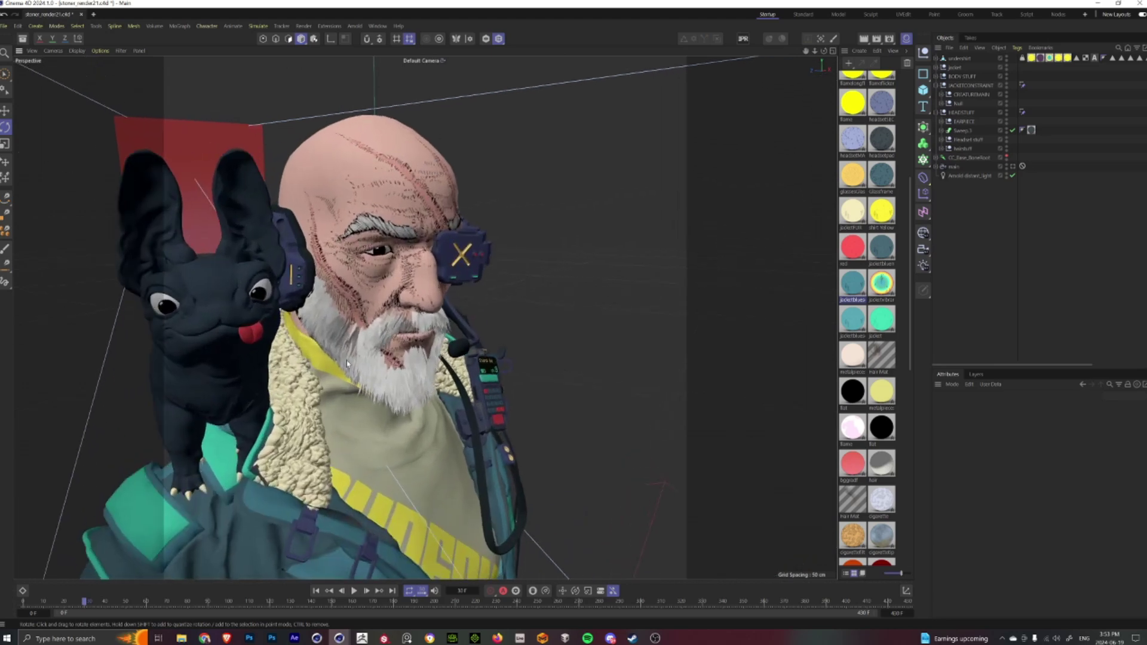
alt+drag(345, 370, 319, 373)
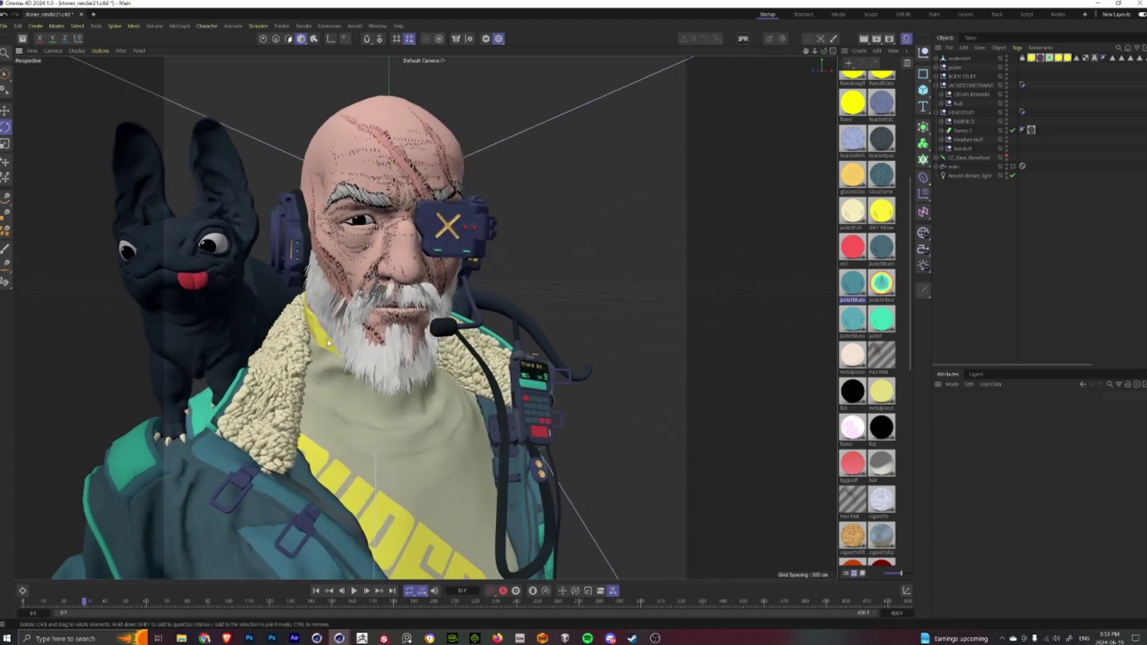
scroll(345, 353, down, 5)
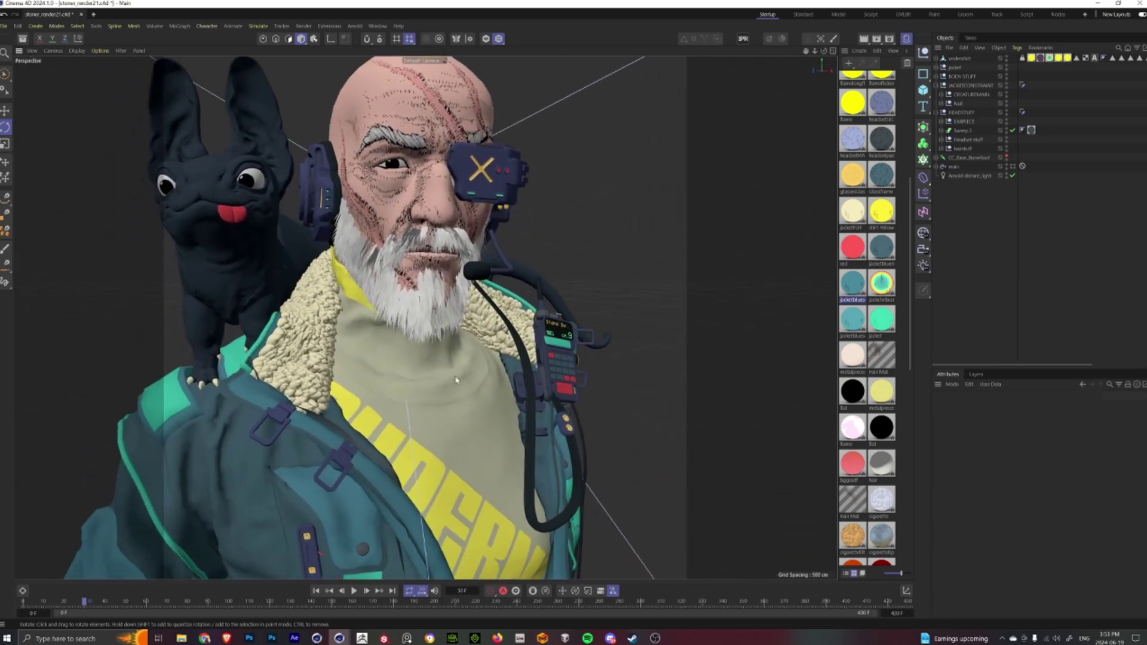
alt+right_drag(425, 403, 455, 401)
alt+drag(497, 280, 469, 286)
alt+right_drag(469, 285, 544, 287)
alt+middle_drag(543, 287, 457, 299)
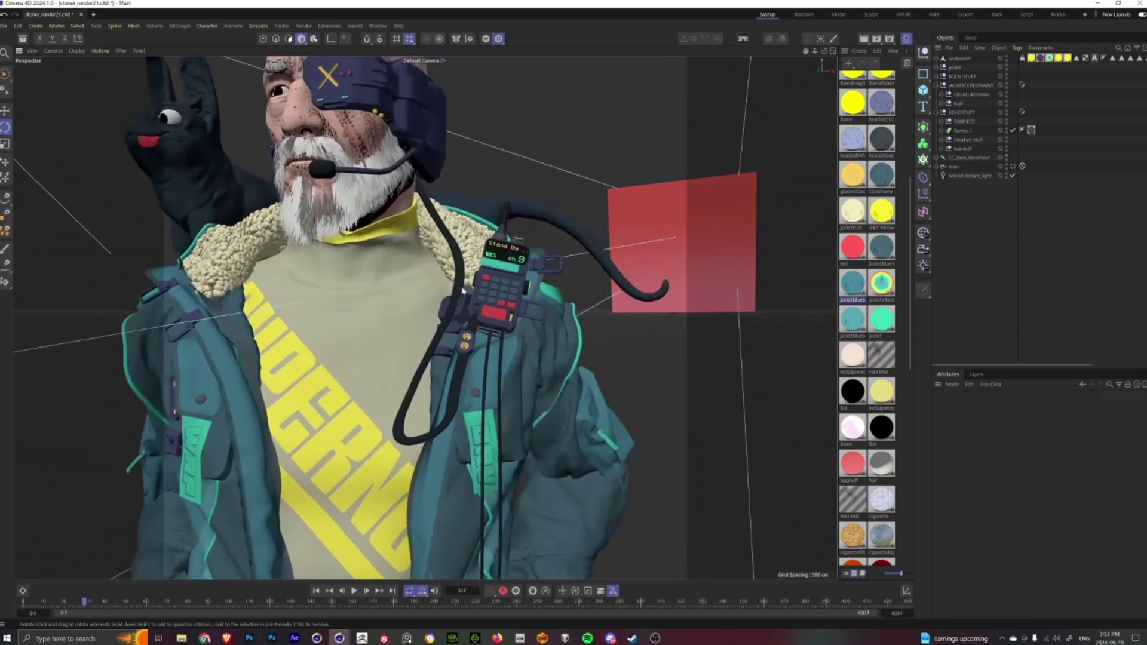
Step: Examine the chest-mounted radio and its cable, and the face and beard in three-quarter view
alt+right_drag(458, 300, 495, 292)
click(508, 359)
key(ctrl+z)
click(508, 359)
alt+drag(437, 328, 400, 320)
click(710, 224)
alt+middle_drag(418, 197, 490, 442)
alt+drag(347, 257, 399, 256)
alt+drag(253, 263, 306, 265)
scroll(306, 266, down, 6)
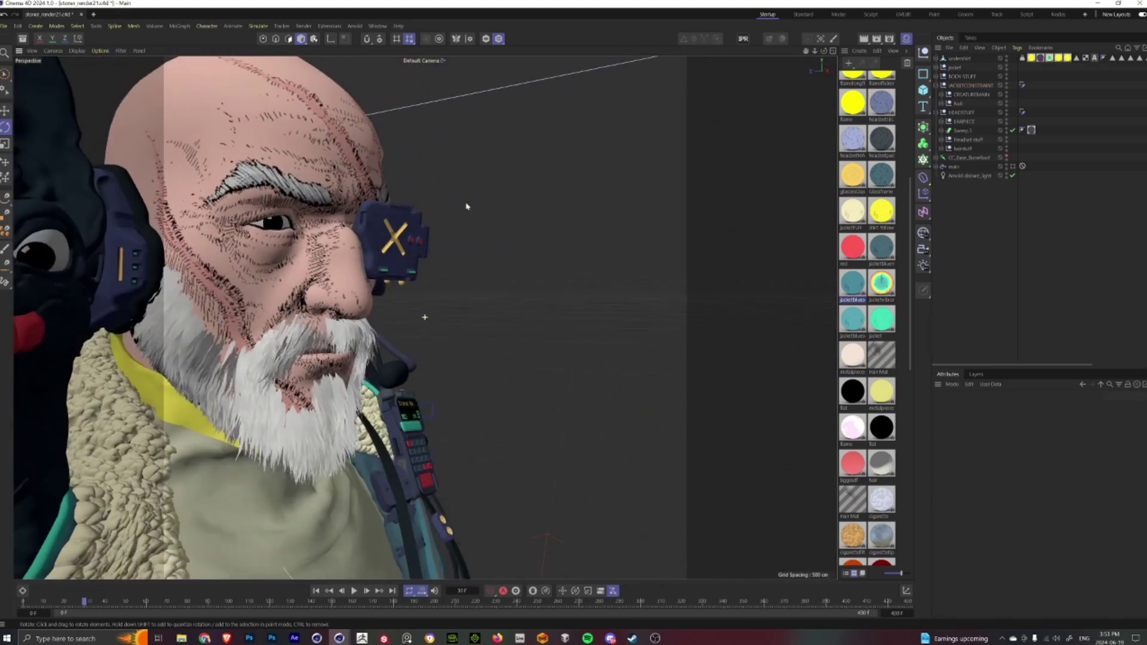
Step: Examine the jacket's front panel, including the strap buckles, the chest pocket hardware and the green label patch
alt+drag(463, 306, 406, 306)
alt+middle_drag(365, 513, 301, 386)
scroll(302, 386, up, 2)
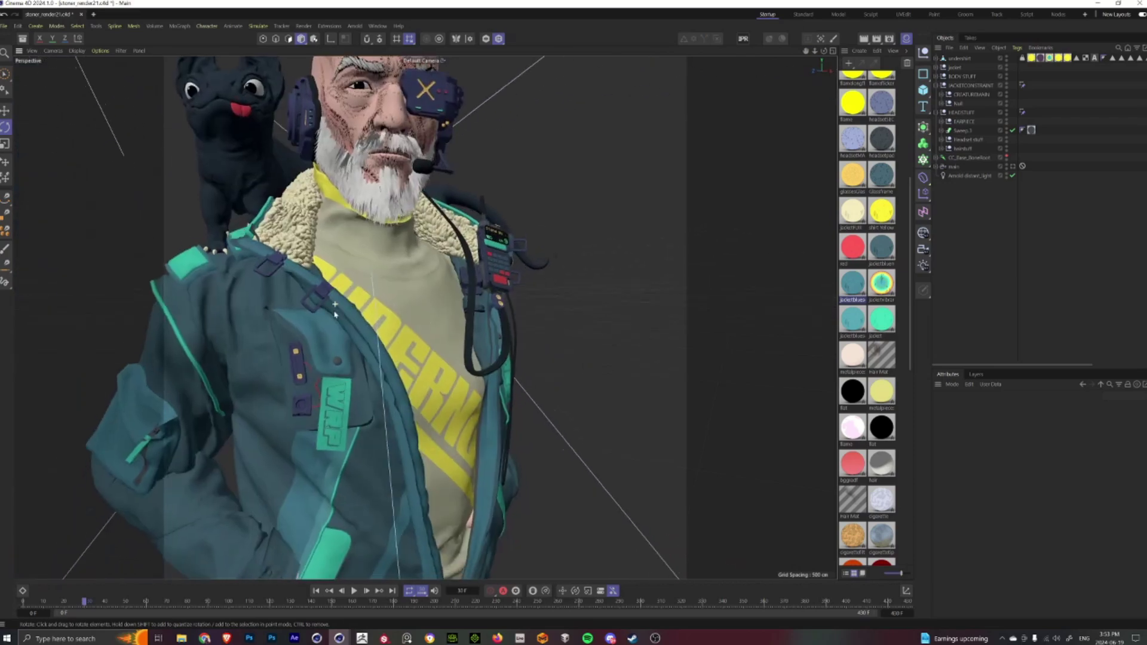
alt+drag(322, 397, 302, 386)
click(302, 383)
click(147, 317)
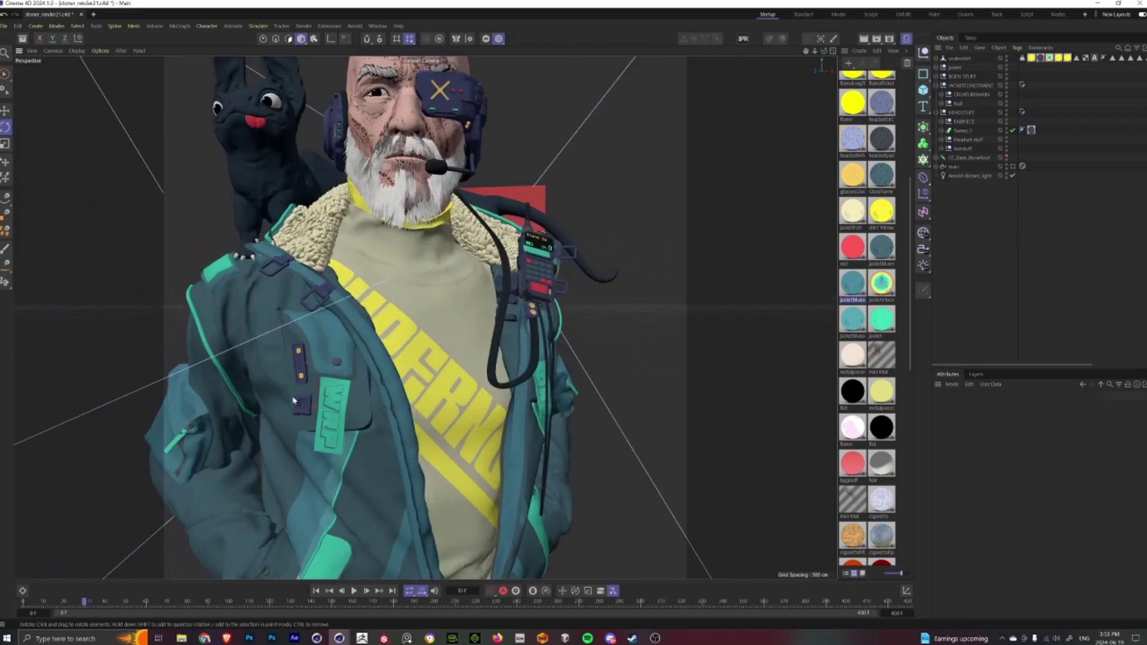
click(299, 403)
click(128, 291)
alt+drag(291, 414, 324, 407)
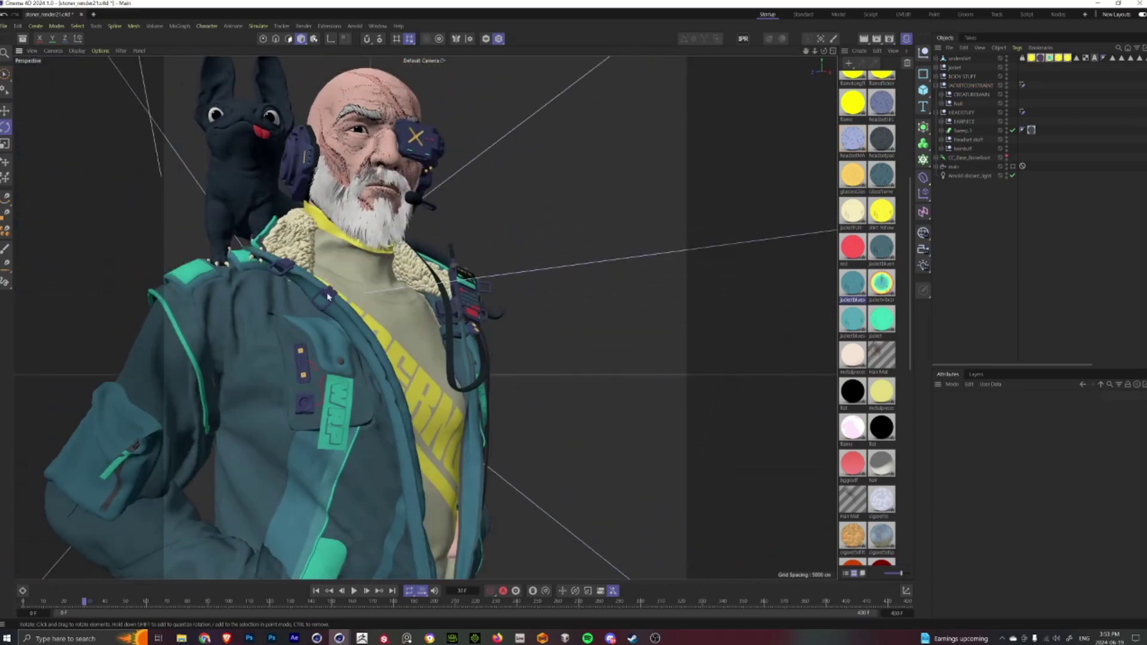
alt+drag(369, 298, 222, 351)
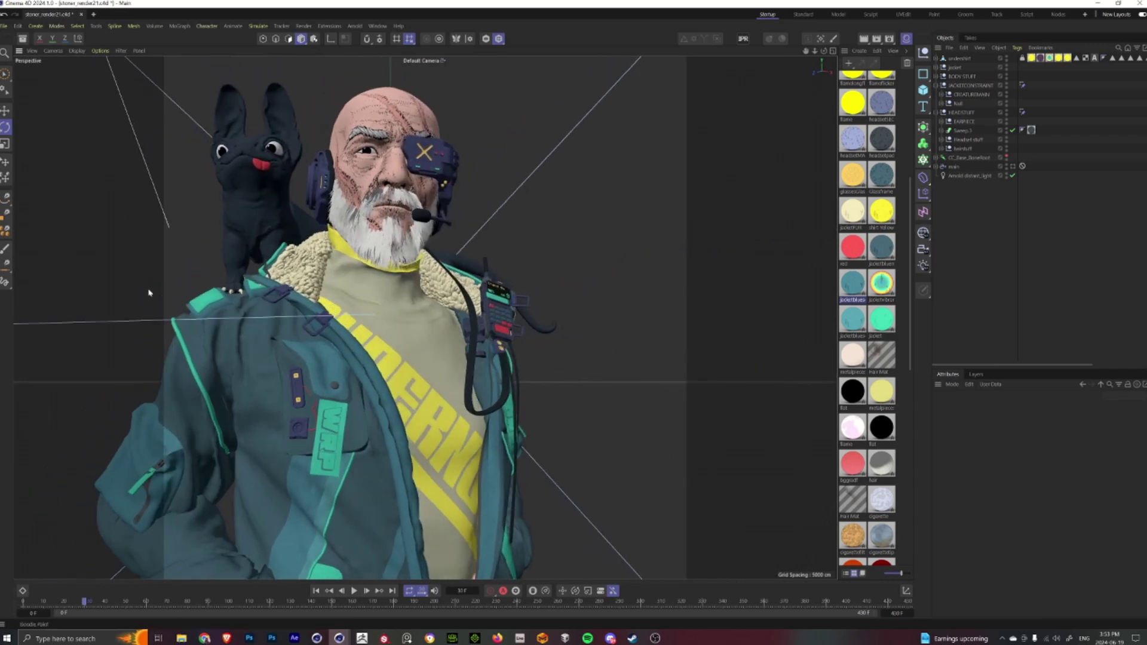
alt+drag(269, 299, 241, 395)
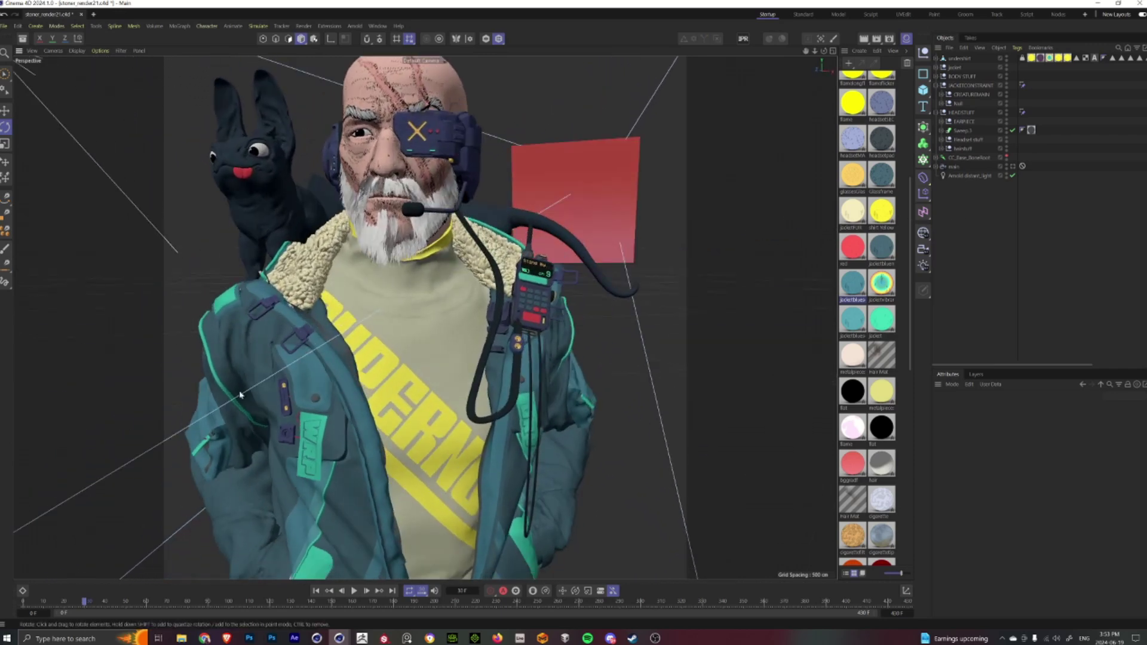
Step: Compare the character's jacket and radio in the arms-out pose at frame 0 with the hands-in-pockets pose at frame 31
click(23, 604)
alt+drag(353, 268, 268, 365)
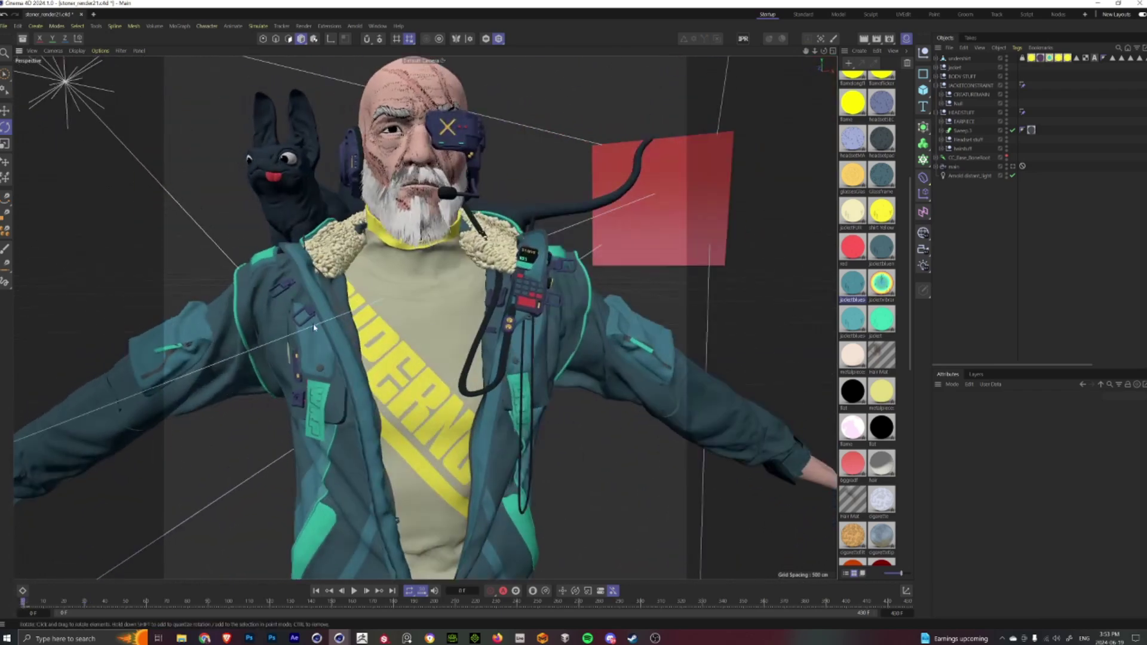
alt+drag(315, 327, 383, 240)
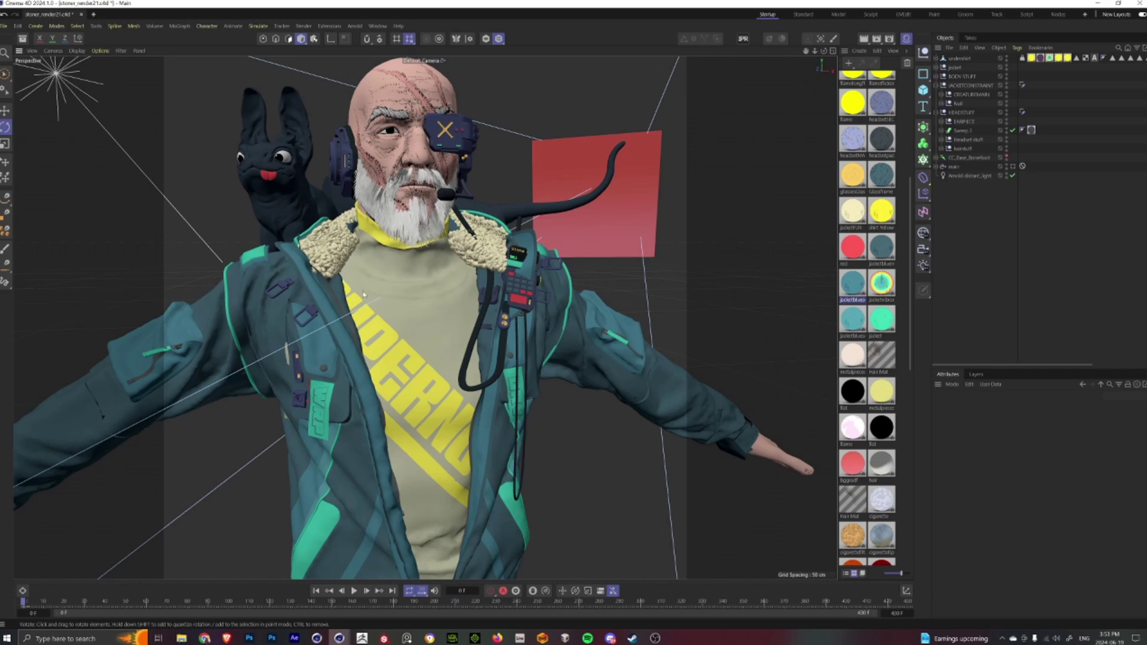
alt+drag(371, 300, 311, 297)
alt+drag(387, 356, 311, 251)
scroll(311, 251, up, 3)
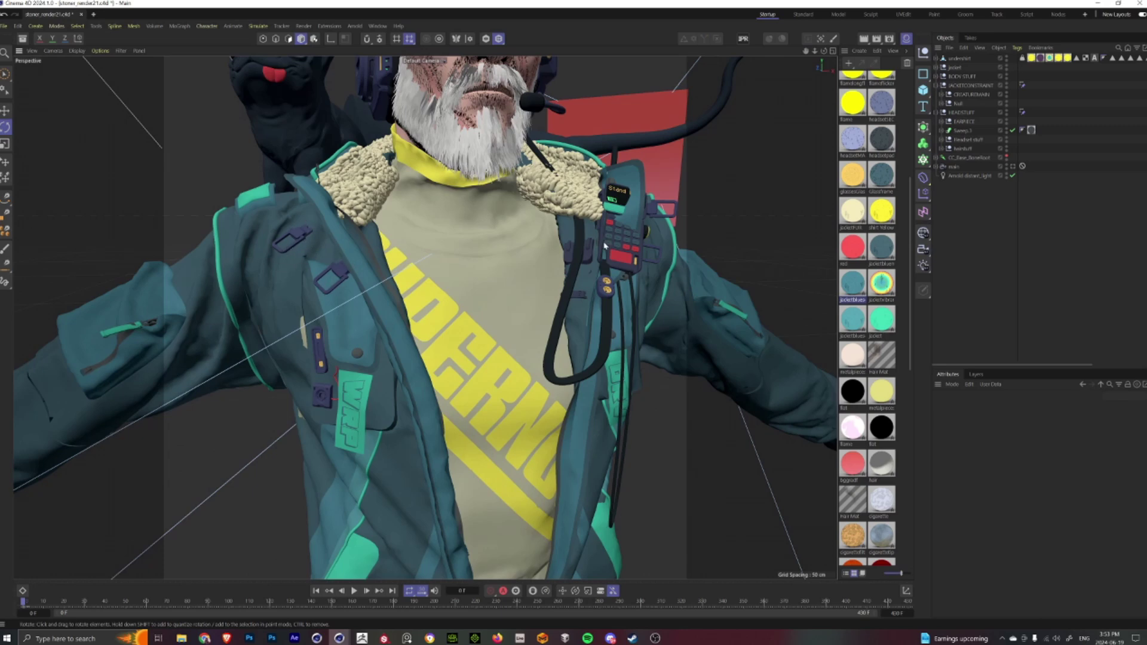
alt+drag(545, 279, 136, 509)
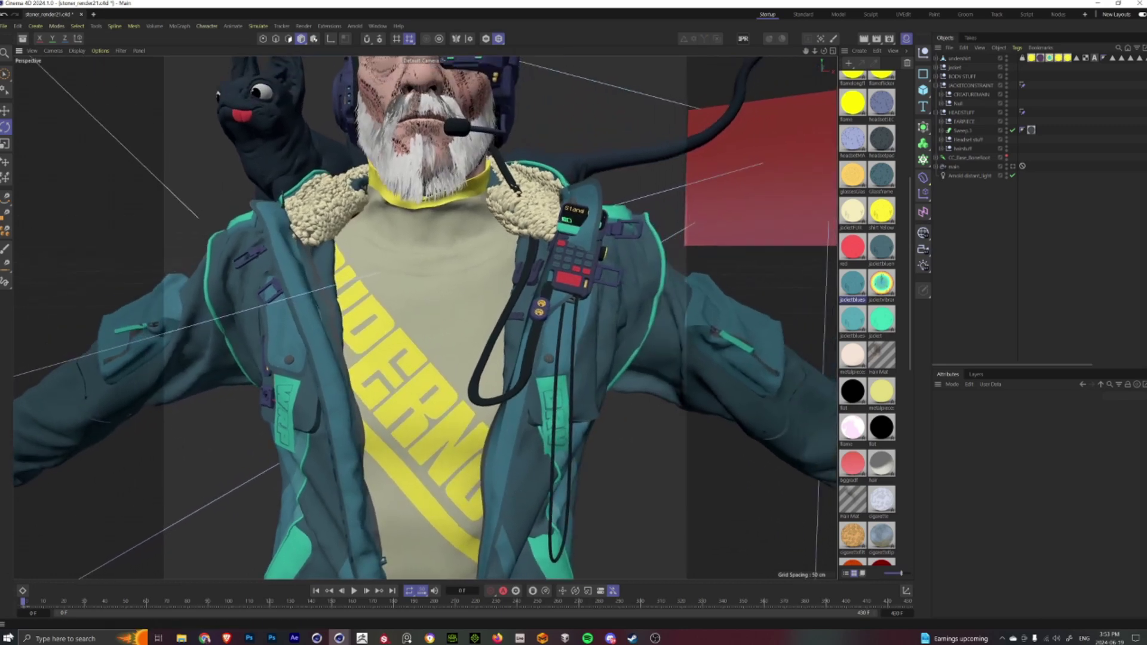
drag(49, 603, 87, 615)
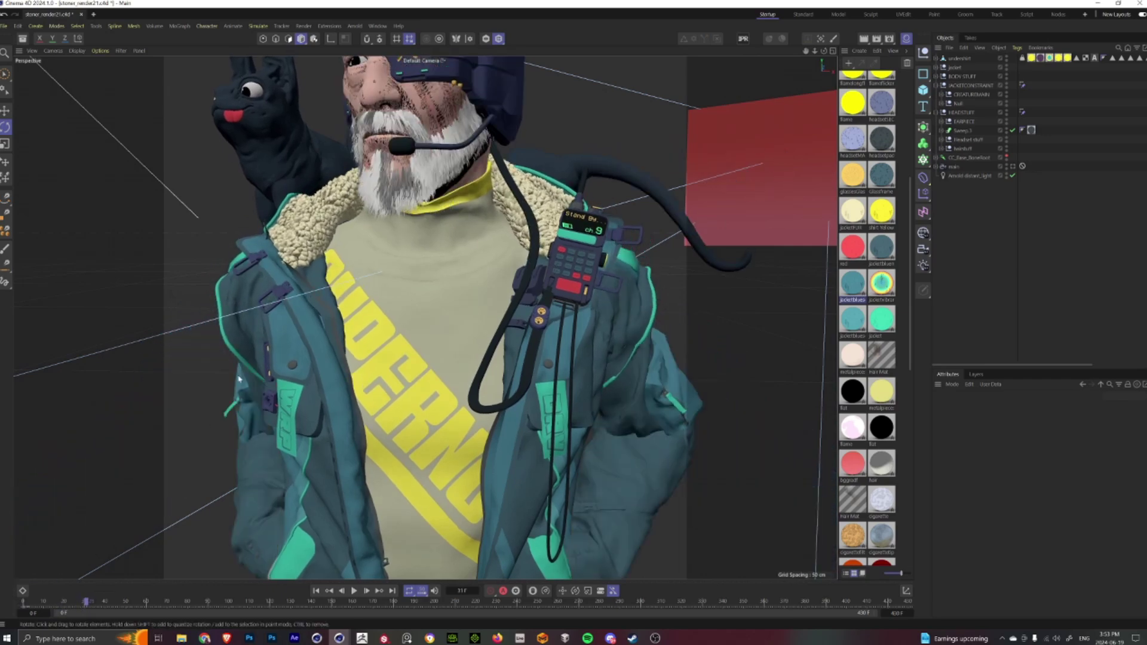
alt+drag(255, 357, 356, 375)
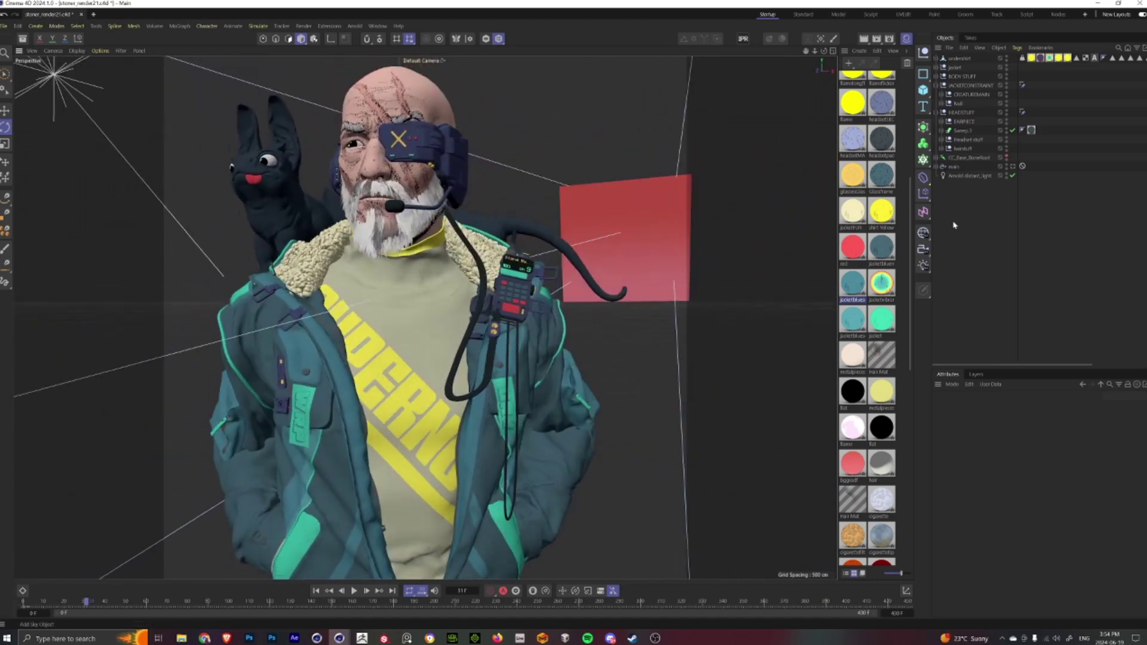
Step: Open the jacket constraint group's Constraint tag settings and expand the full CC_Base_BoneRoot joint hierarchy
click(1023, 86)
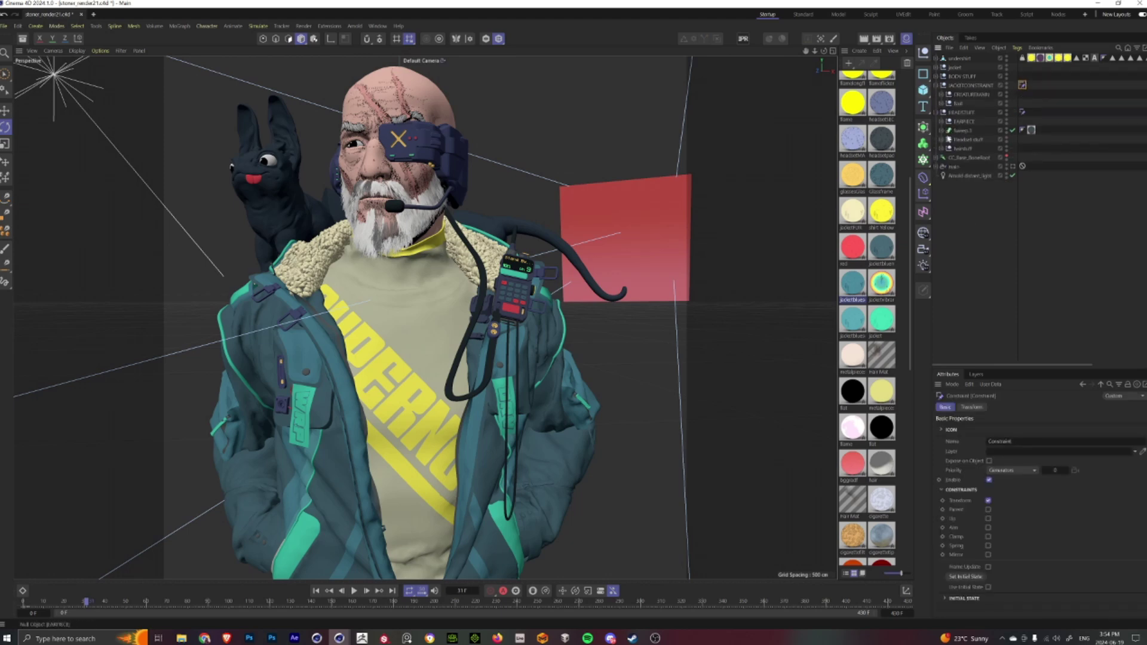
ctrl+click(939, 158)
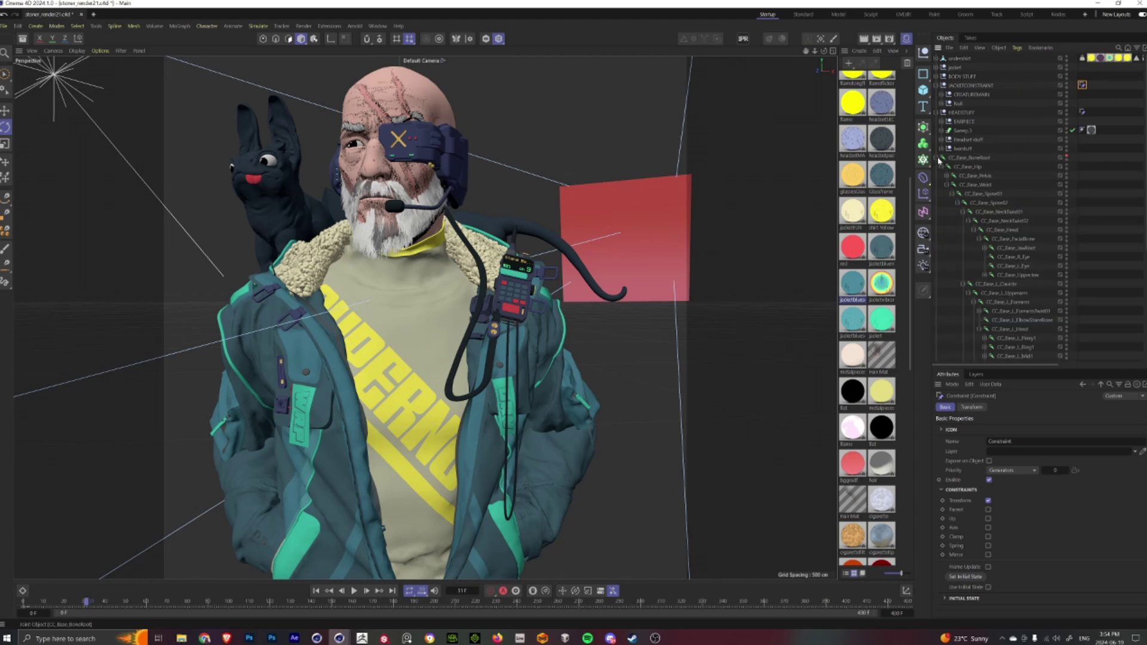
Step: Try rotating the CC_Base_Head joint to turn the character's head, undo the rotation and clear the selection
click(992, 230)
alt+middle_drag(370, 209, 415, 244)
drag(415, 243, 480, 257)
key(ctrl+z)
click(1108, 206)
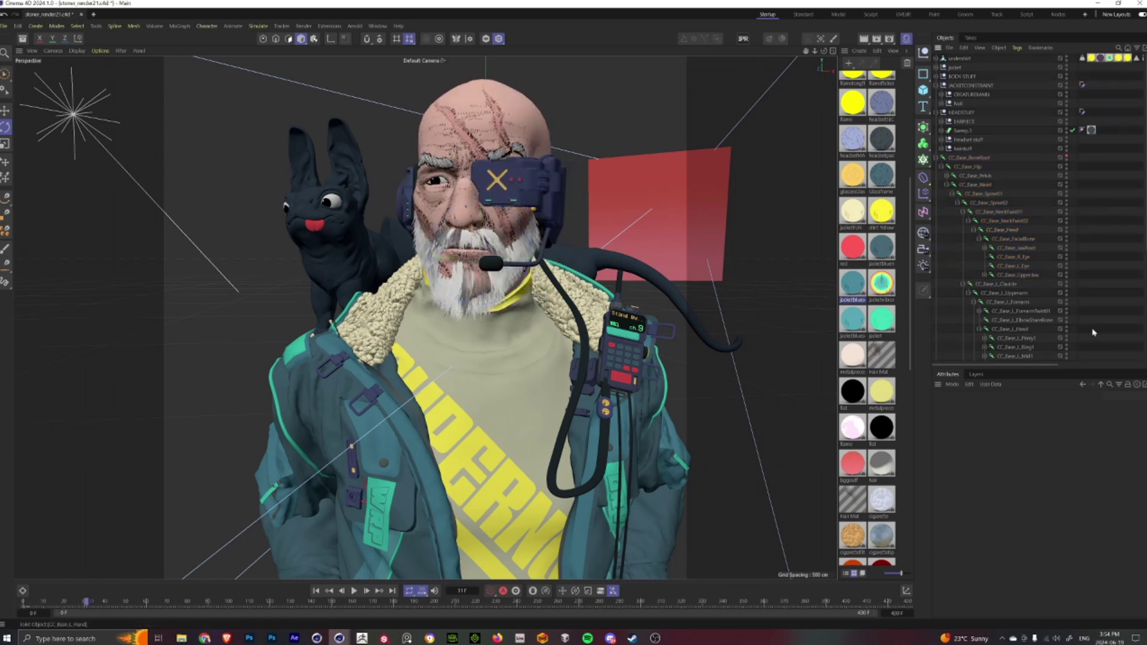
Step: Examine how the radio and headset sit on the character, from the torso up to the face
alt+drag(604, 418, 559, 449)
alt+middle_drag(559, 449, 578, 355)
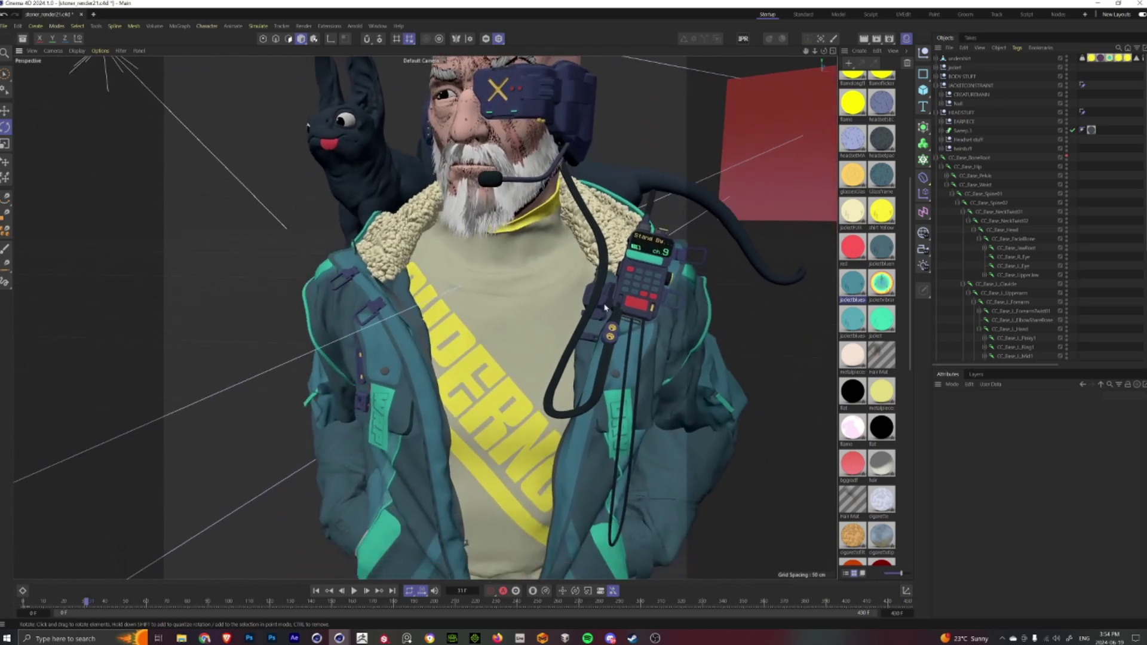
alt+drag(567, 342, 489, 299)
scroll(491, 279, up, 4)
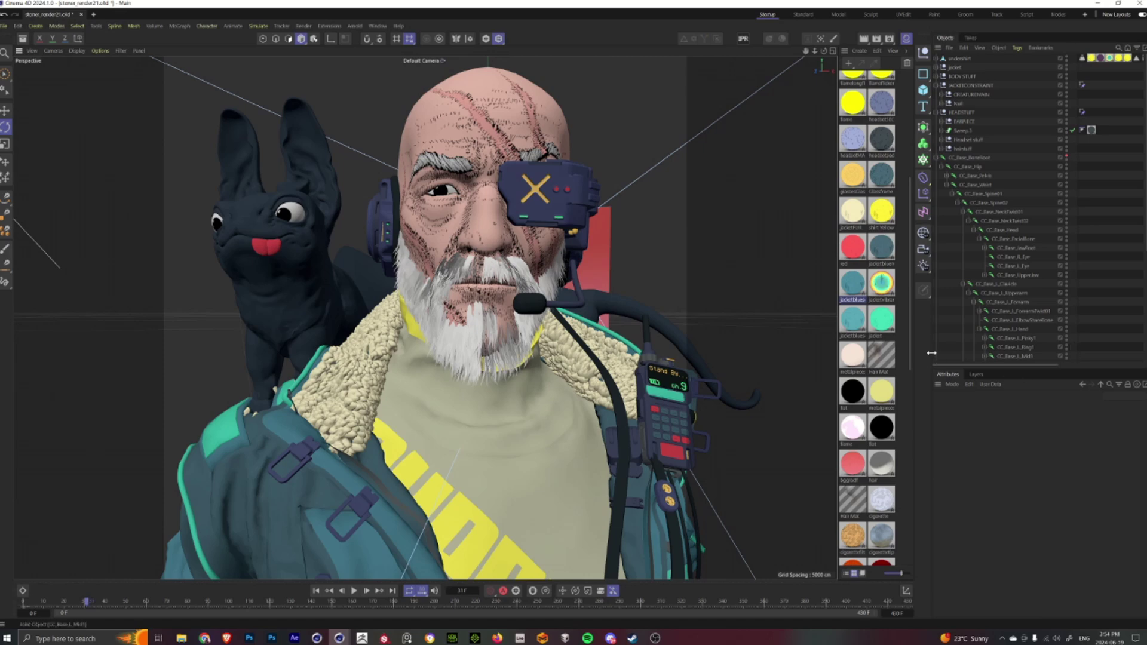
Step: Show the Pose Morph tag settings of CC_Base_Body and enlarge the attributes area to reveal its facial expression sliders
drag(929, 353, 877, 353)
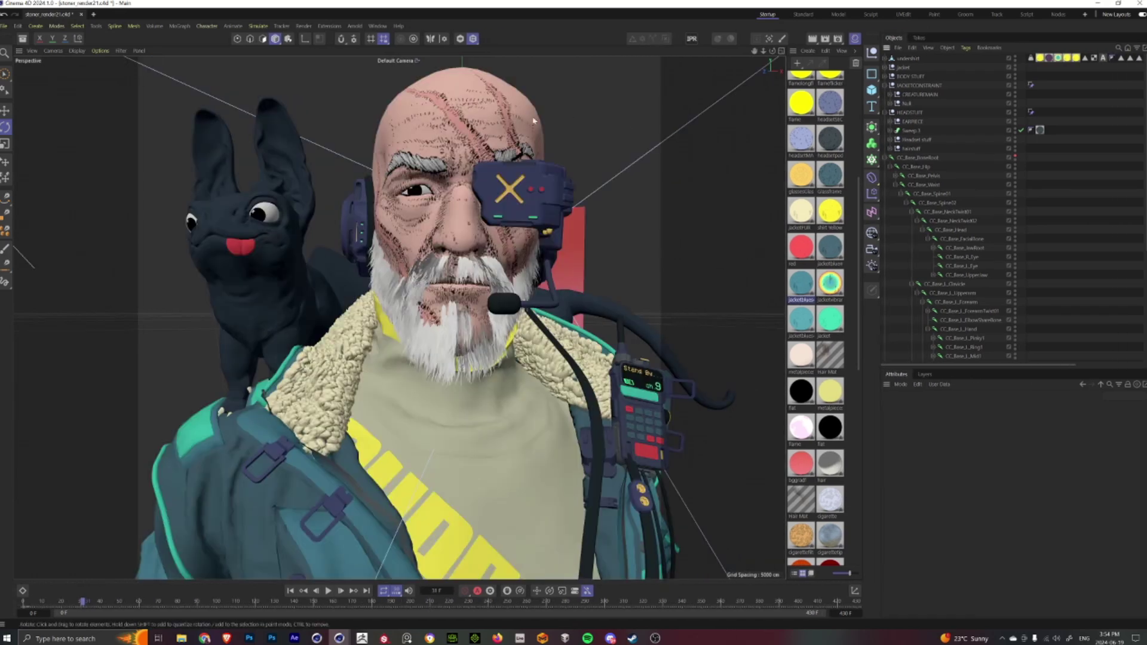
click(516, 134)
click(885, 76)
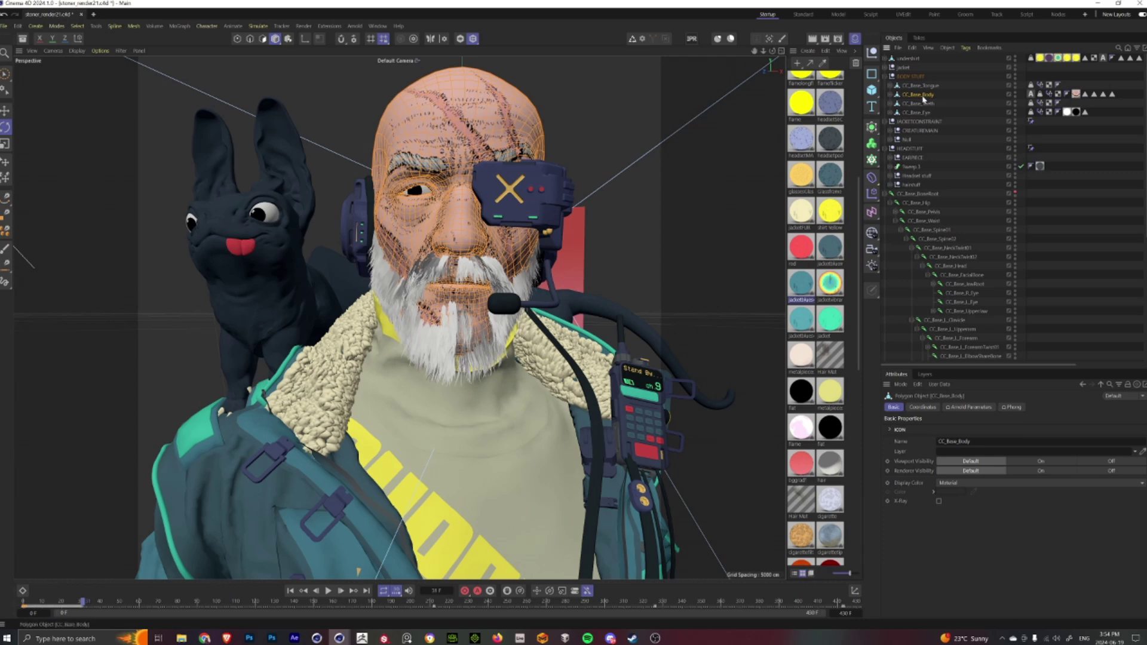
click(889, 95)
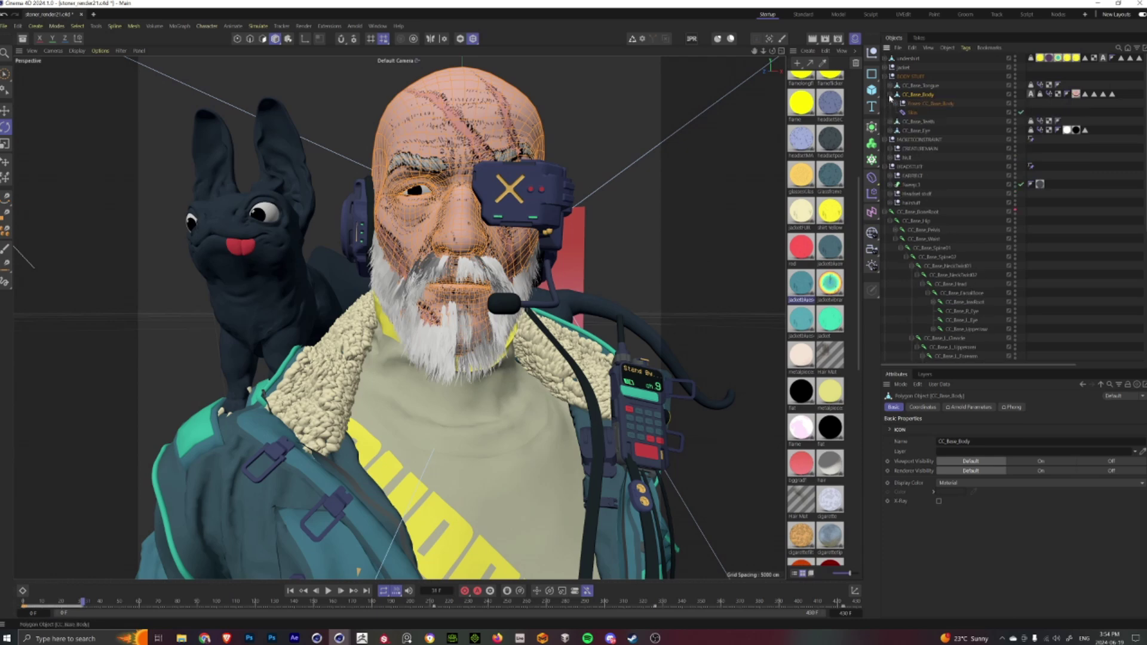
click(925, 104)
click(1048, 94)
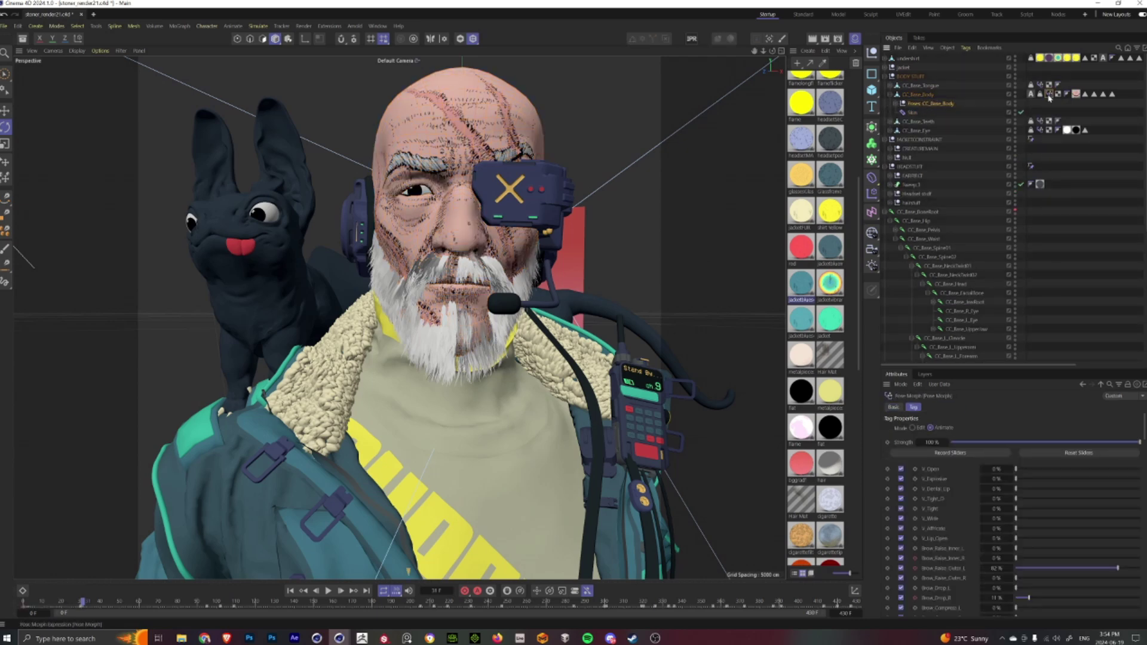
drag(998, 365, 999, 256)
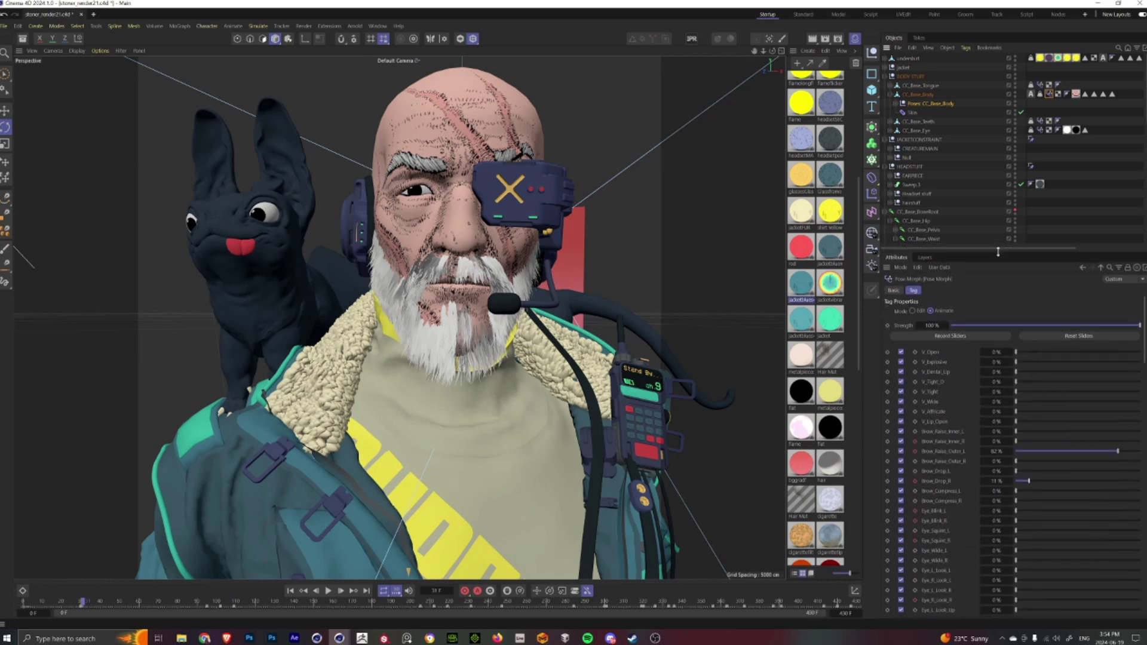
Step: Scrub through the animation to review the facial morph values, eye looks and head turns, ending at frame 267
alt+drag(326, 356, 353, 367)
drag(84, 603, 541, 584)
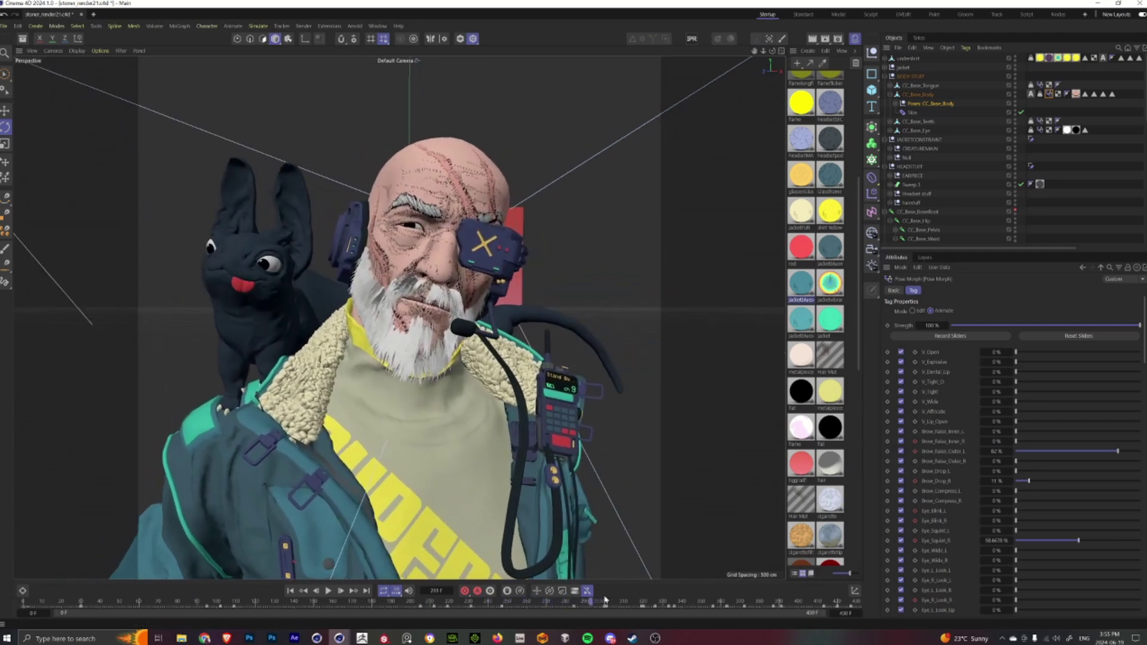
scroll(997, 399, down, 3)
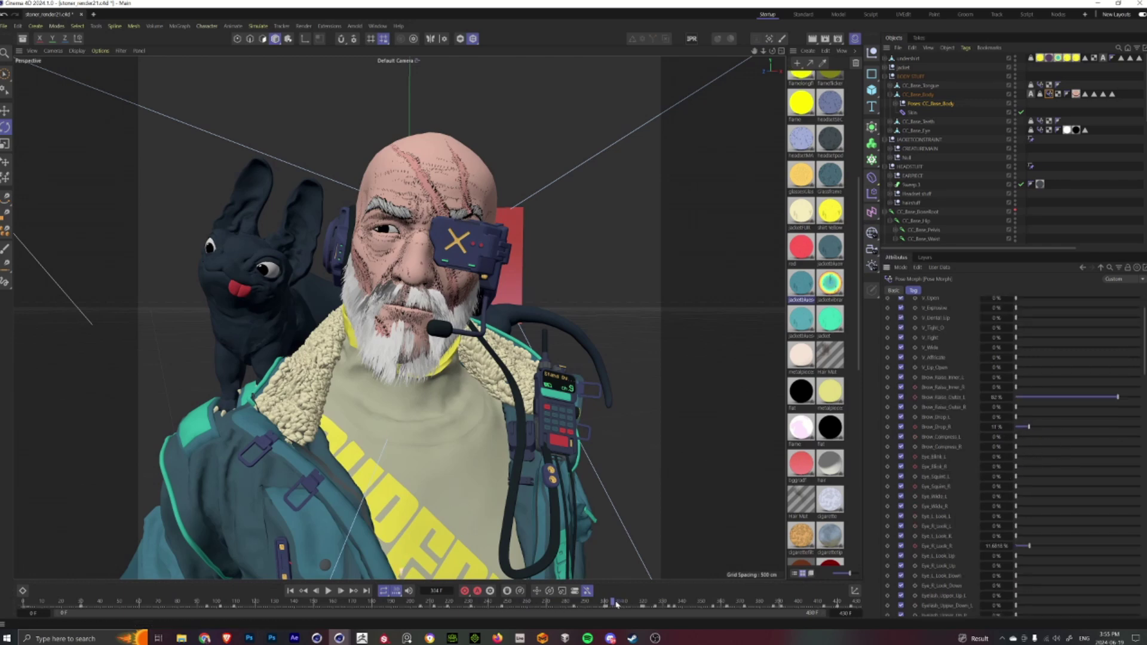
drag(619, 603, 714, 603)
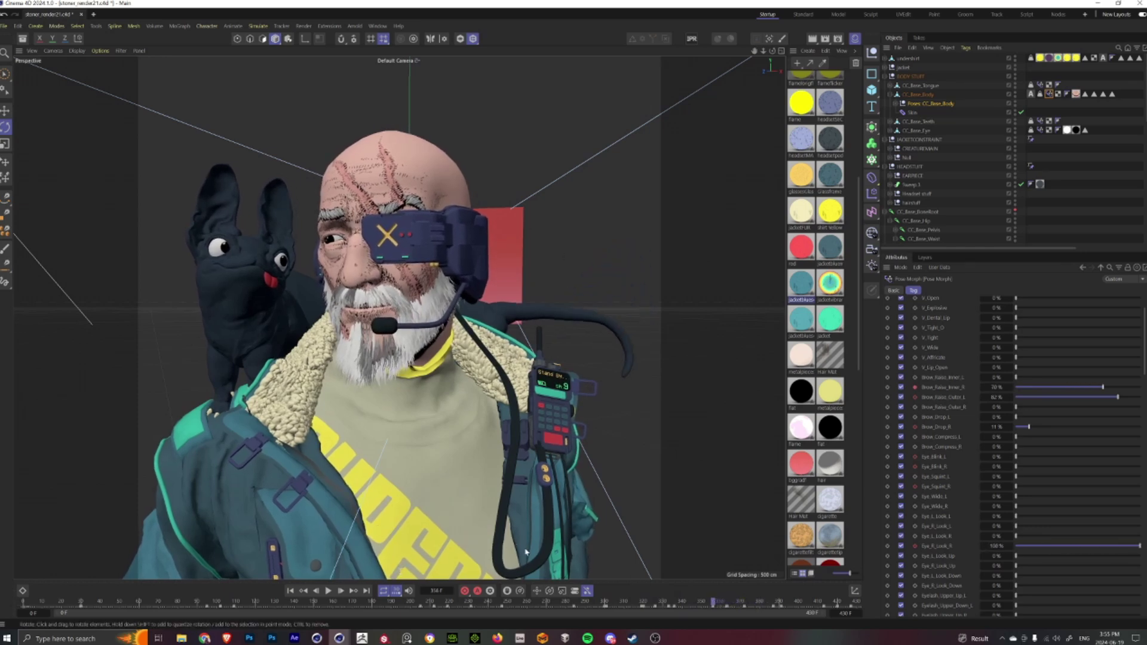
drag(711, 602, 541, 604)
mouse_move(419, 203)
alt+mouse_down()
mouse_move(507, 200)
mouse_move(377, 206)
mouse_move(419, 203)
alt+mouse_up()
alt+drag(377, 399, 411, 300)
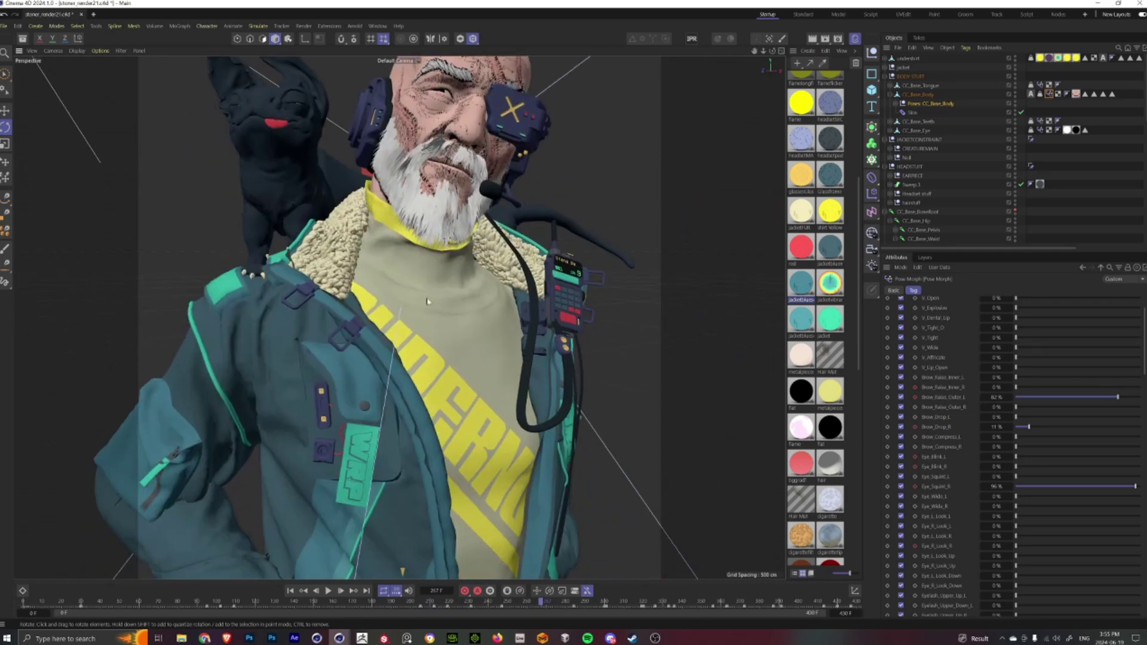
Step: Examine the full character and the lights placed around him from several angles and distances
alt+drag(496, 337, 457, 324)
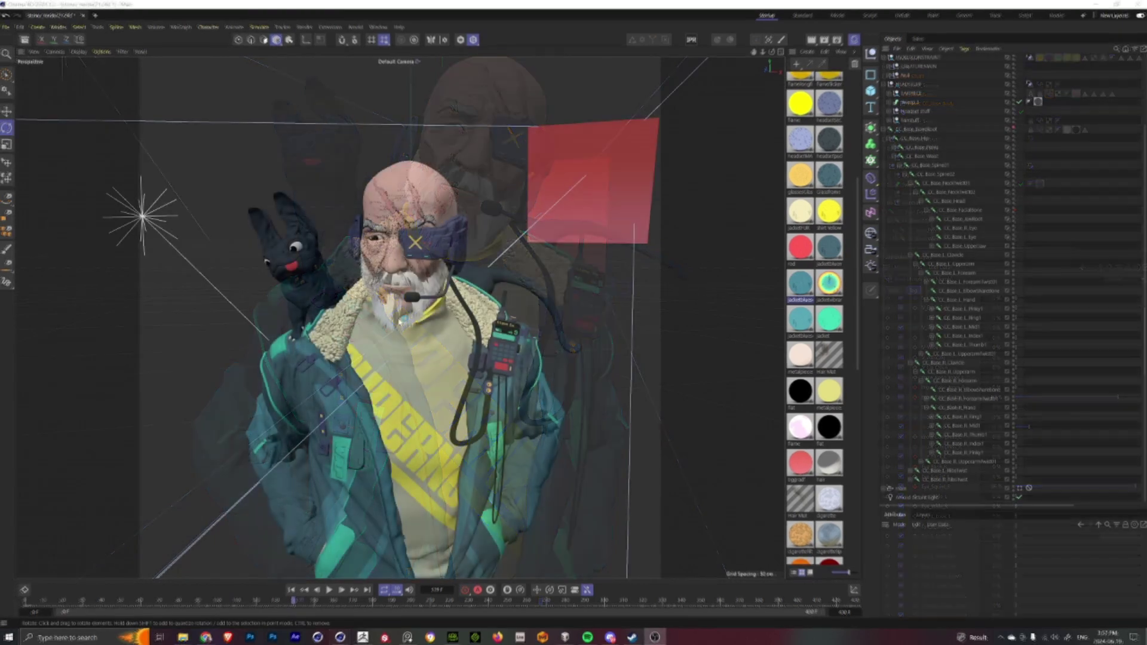
scroll(385, 368, up, 3)
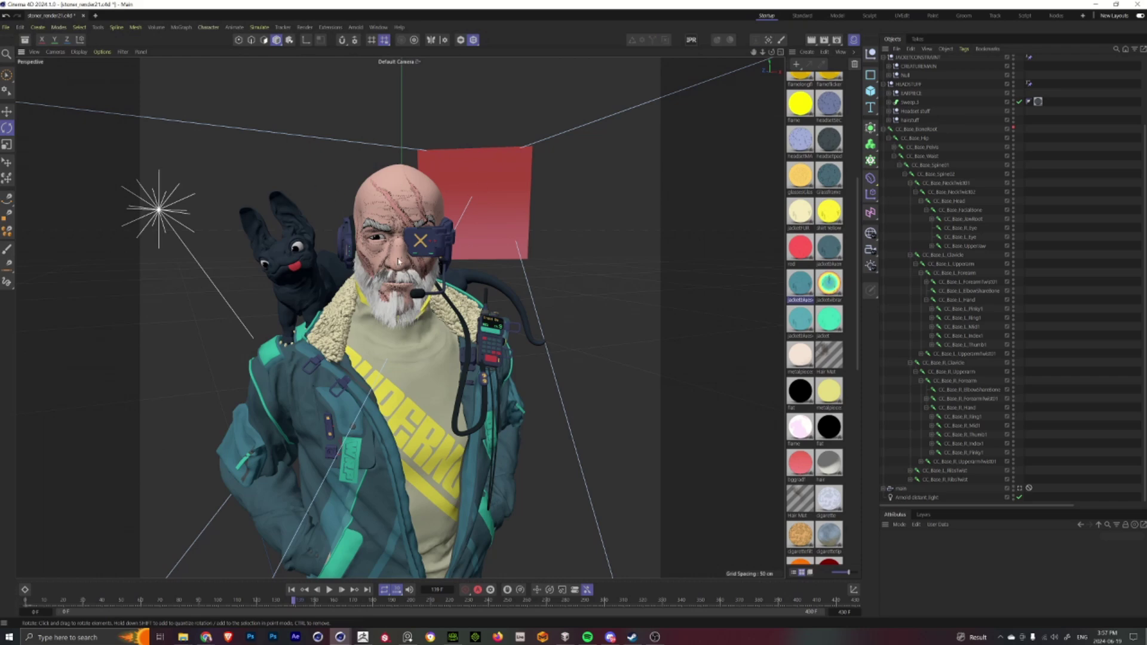
alt+drag(378, 341, 233, 418)
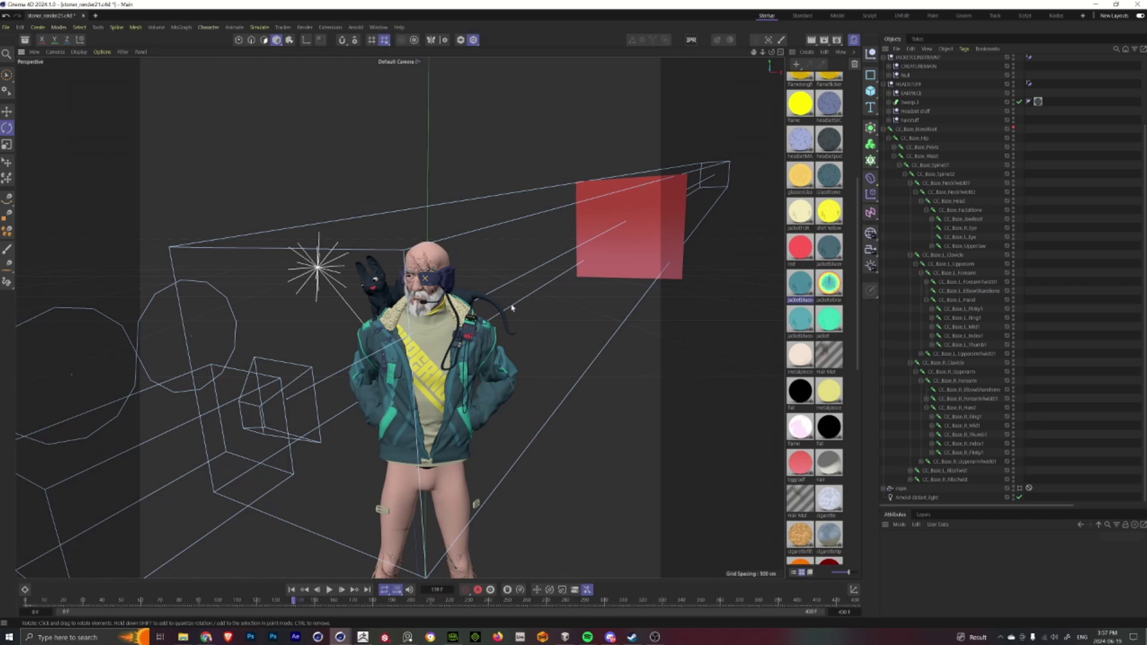
alt+drag(477, 337, 309, 304)
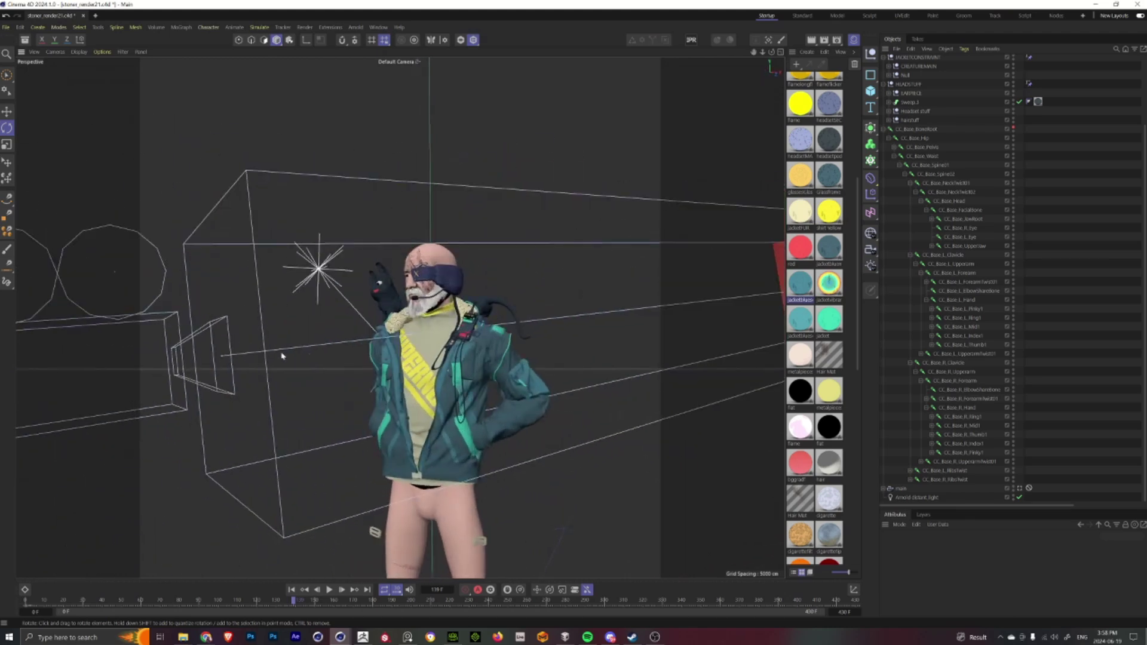
alt+drag(259, 349, 484, 306)
mouse_move(372, 336)
alt+mouse_down()
mouse_move(395, 336)
mouse_move(388, 346)
alt+mouse_up()
click(594, 271)
alt+drag(594, 271, 555, 265)
click(563, 210)
click(543, 300)
click(542, 113)
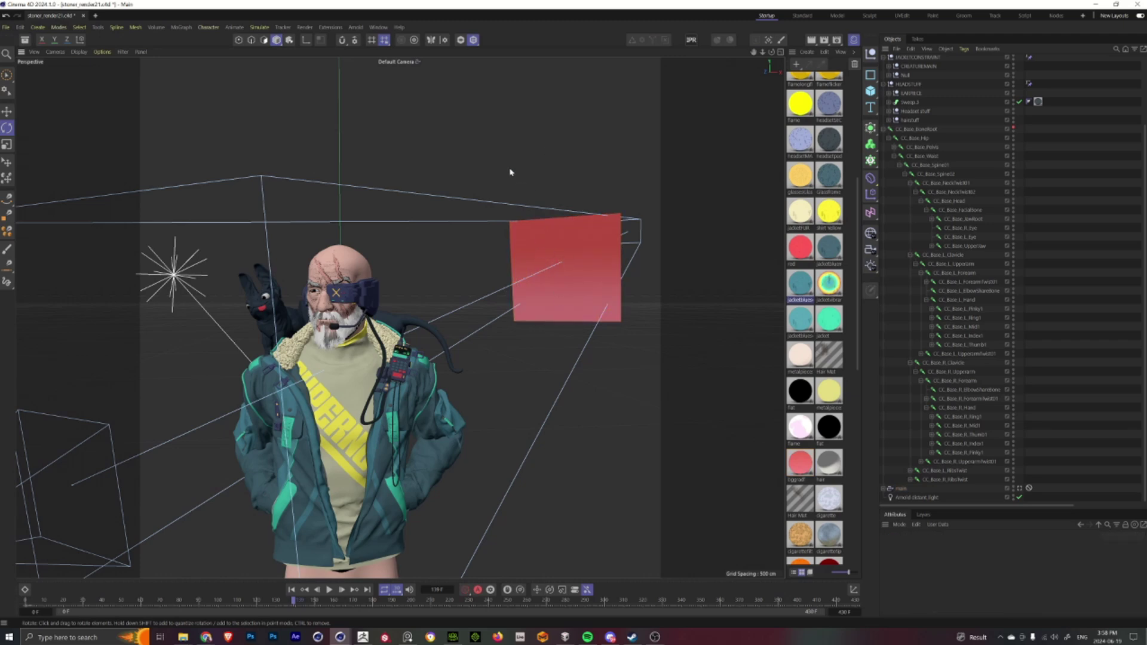
alt+drag(507, 171, 360, 345)
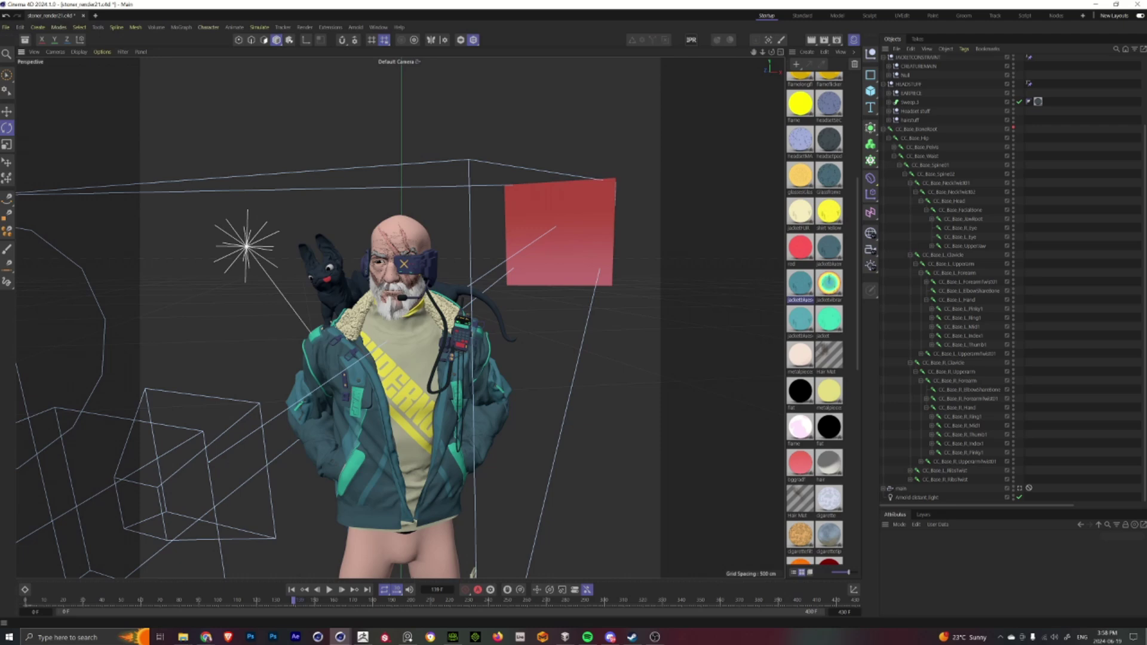
Step: Open the teal jacket material's Arnold shader network and view the moebius_lines2.png texture used by its moebius_lines image node
drag(1146, 36, 334, 1)
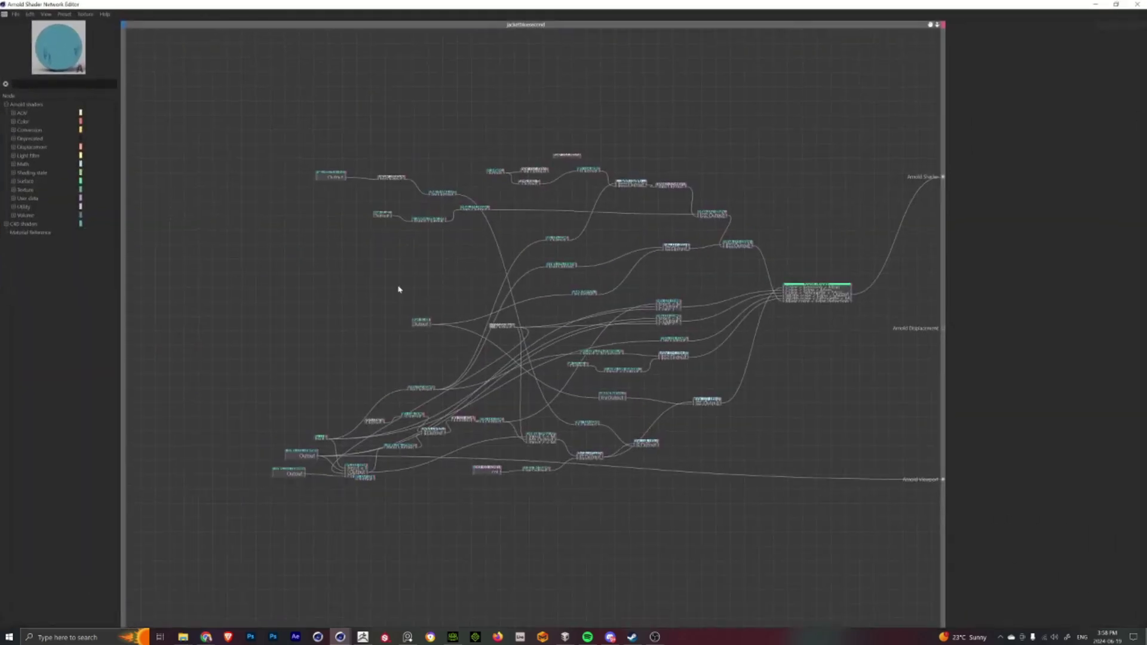
scroll(402, 307, up, 4)
middle_drag(415, 276, 391, 297)
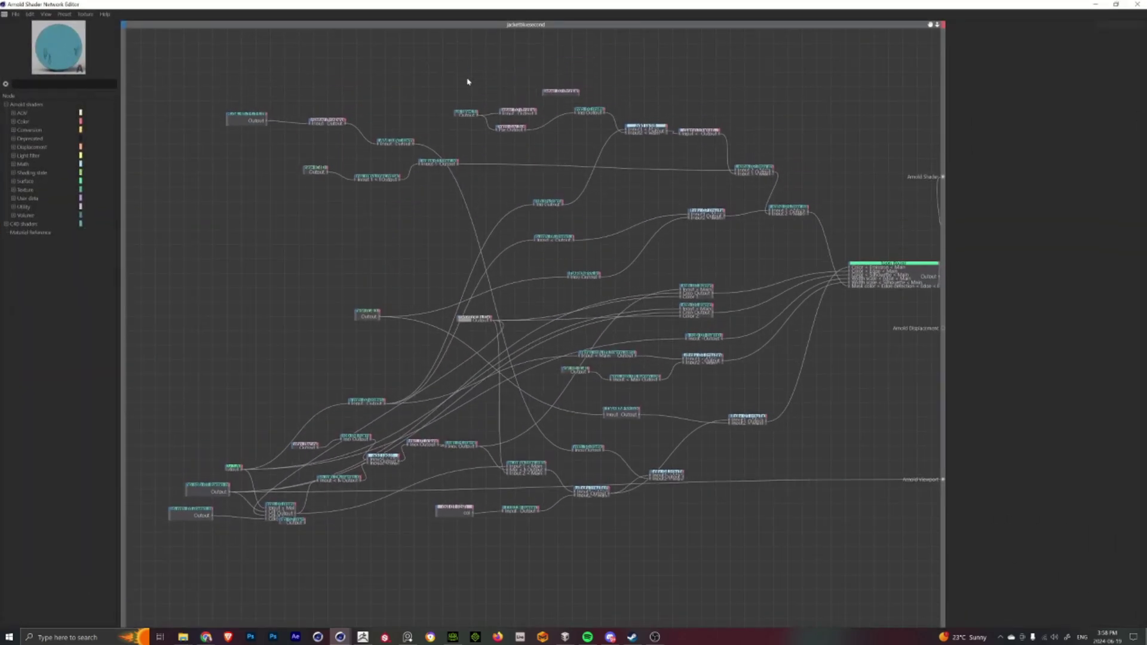
drag(467, 82, 466, 126)
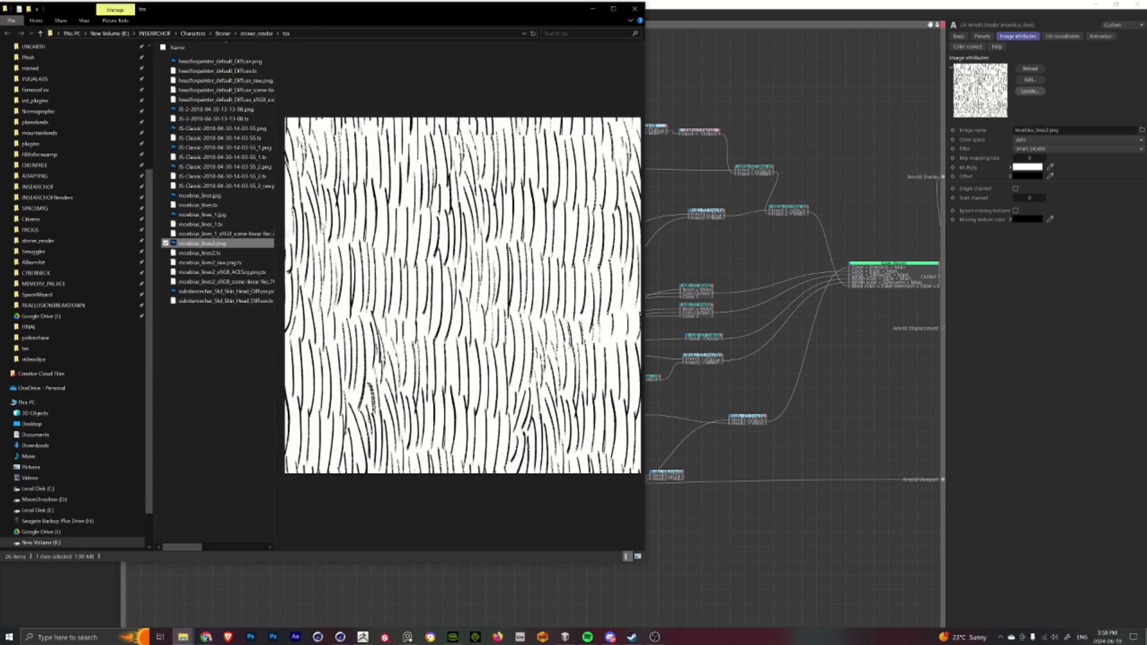
click(591, 7)
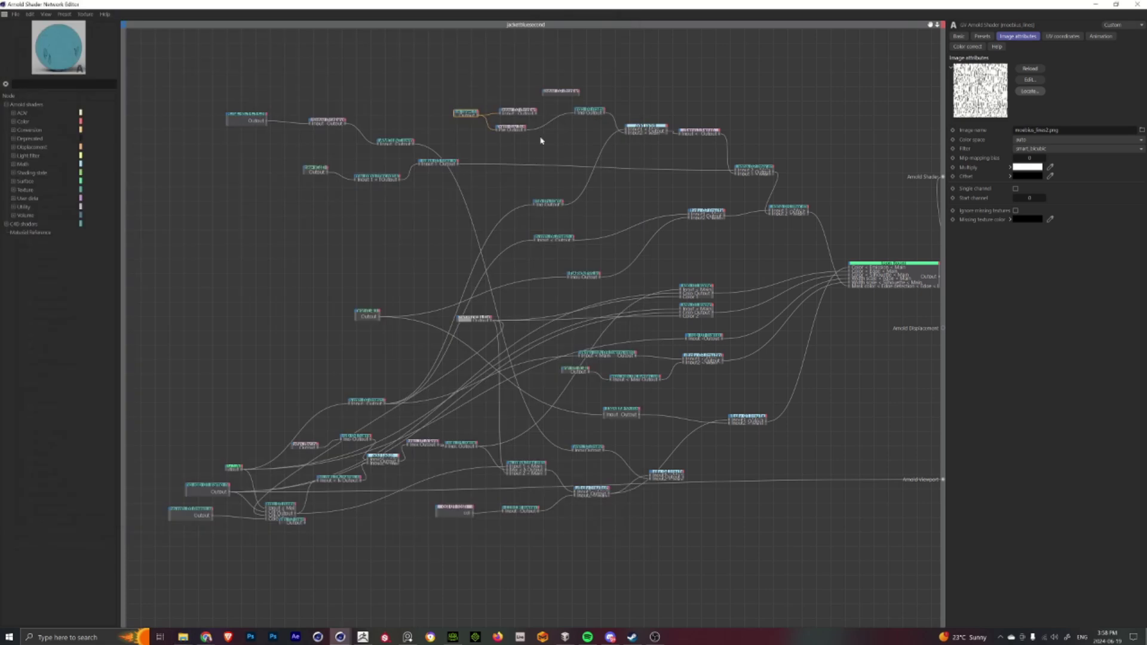
Step: Inspect the source node at the start of the jacket network and the settings of the facing ratio node beside it
click(268, 372)
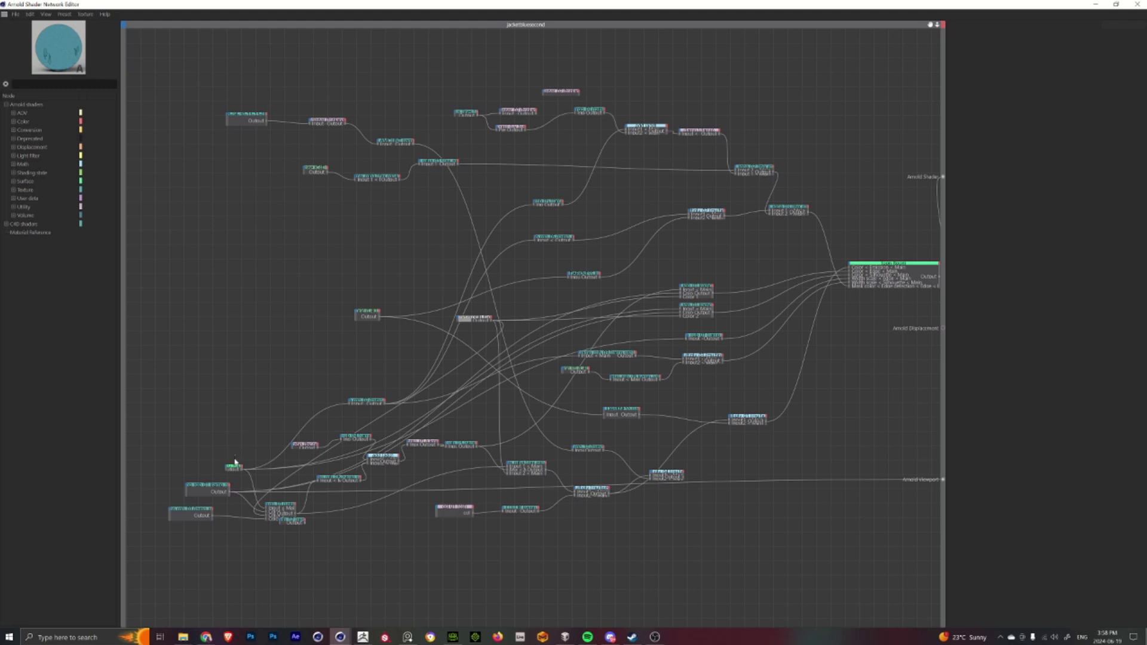
click(235, 468)
alt+middle_drag(251, 391, 259, 361)
click(270, 389)
alt+right_drag(272, 396, 319, 423)
click(319, 422)
alt+middle_drag(352, 382, 328, 410)
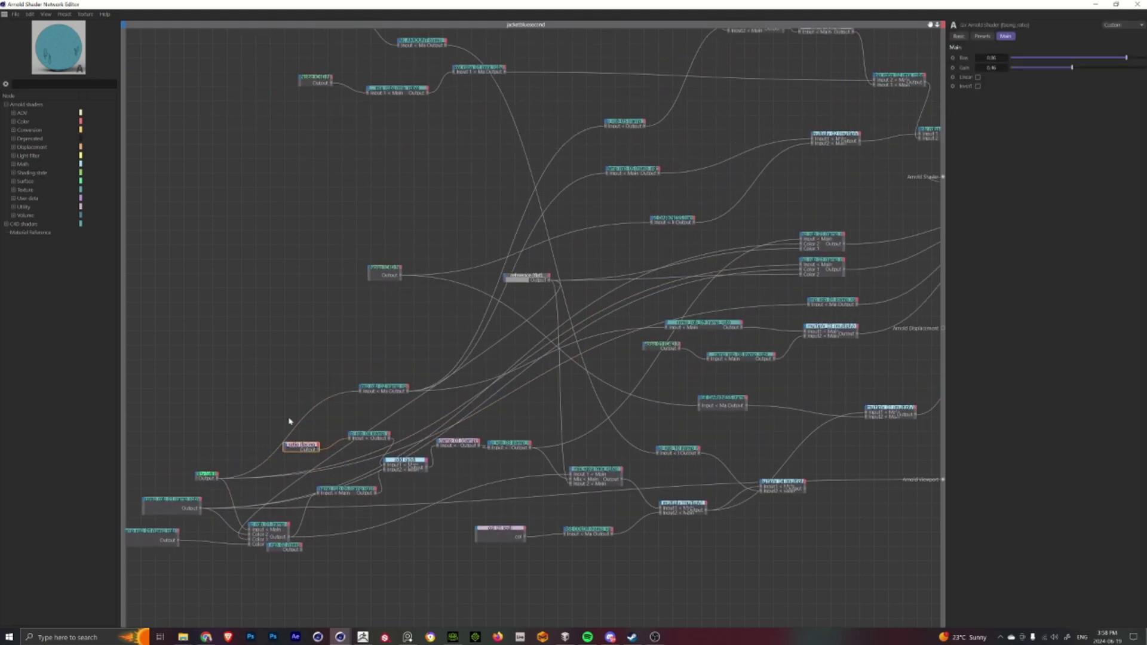
Step: Trace the connections across the jacket's shader network and inspect the two base colour ramp_rgb nodes
click(494, 187)
alt+middle_drag(631, 45, 526, 146)
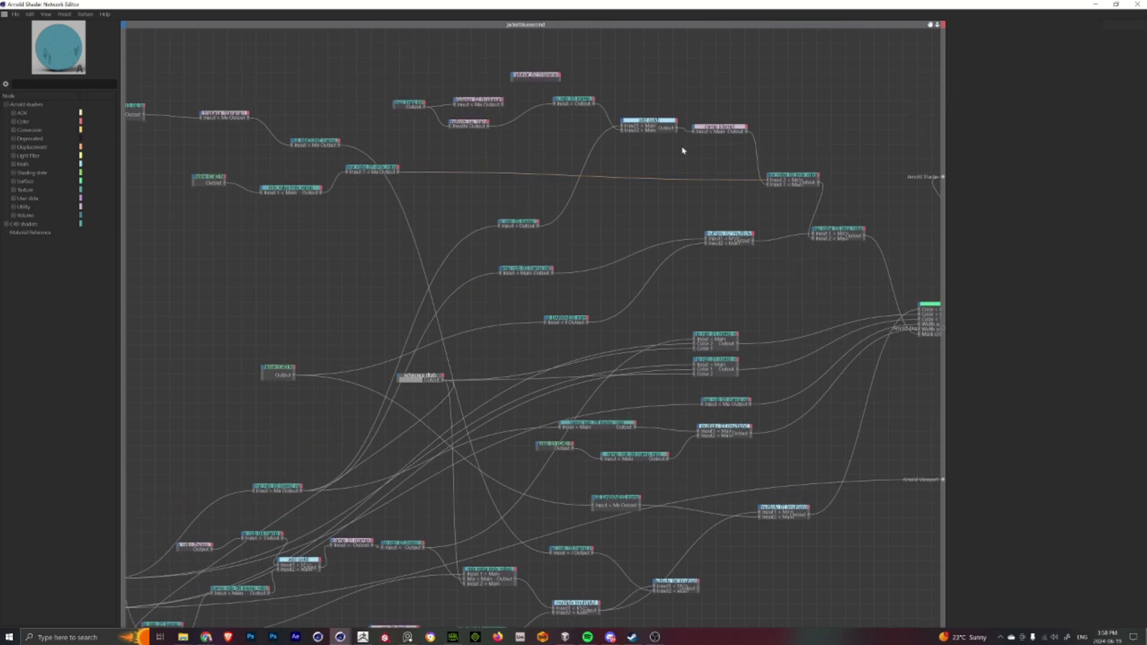
alt+middle_drag(693, 164, 637, 141)
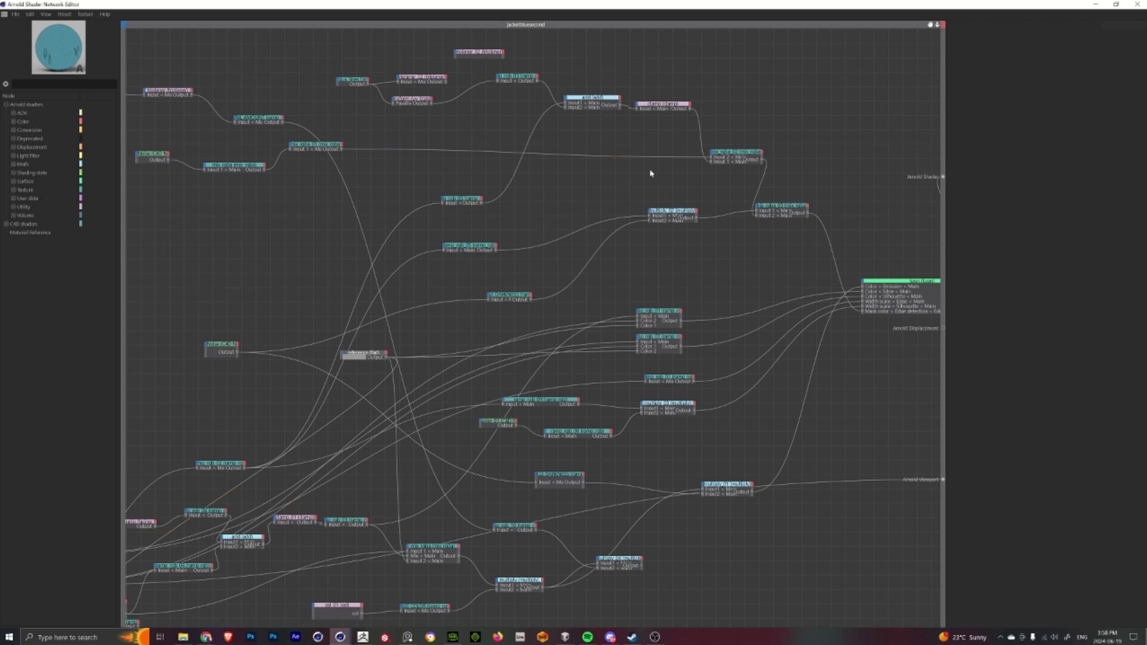
alt+middle_drag(229, 272, 335, 229)
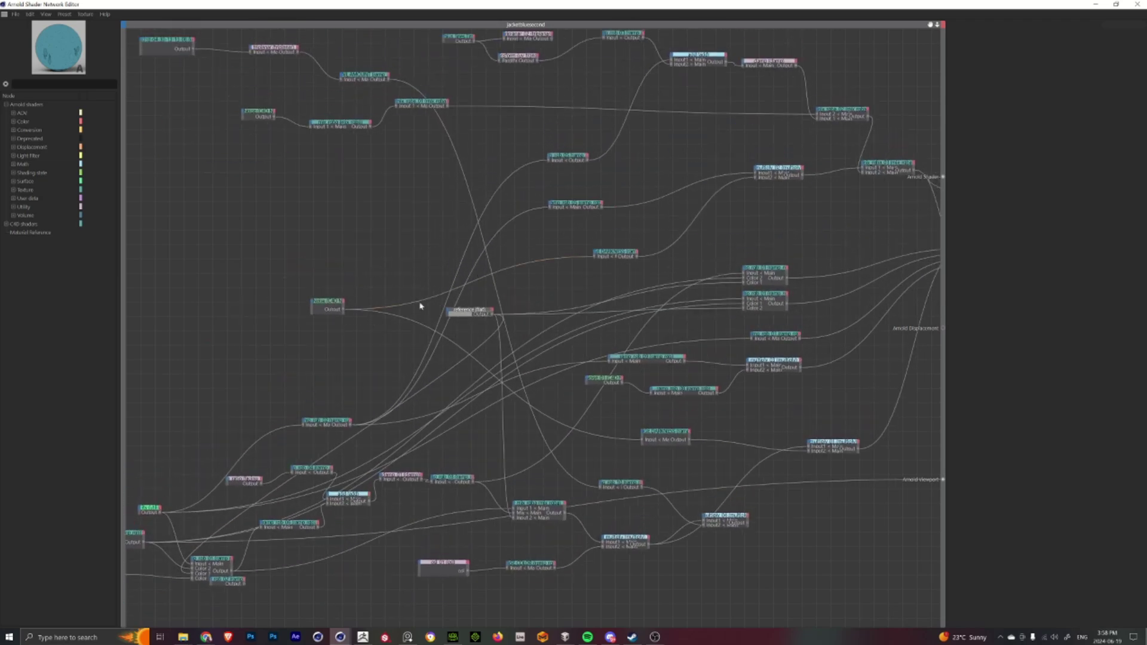
alt+middle_drag(381, 312, 430, 256)
alt+middle_drag(165, 349, 243, 292)
alt+middle_drag(629, 295, 563, 310)
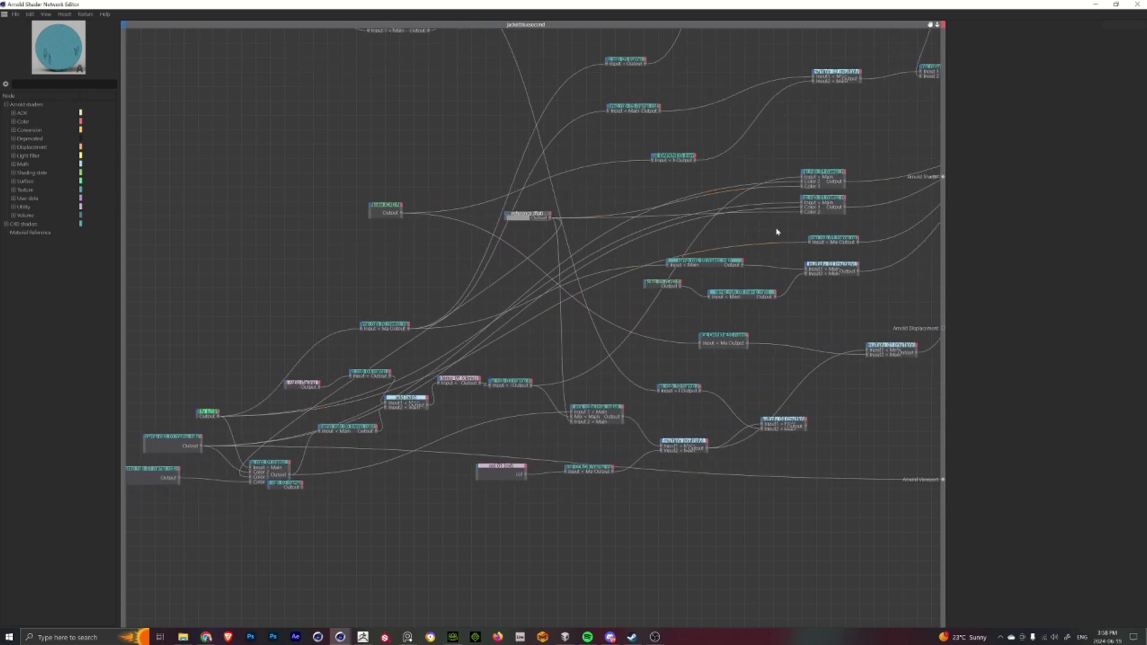
click(170, 442)
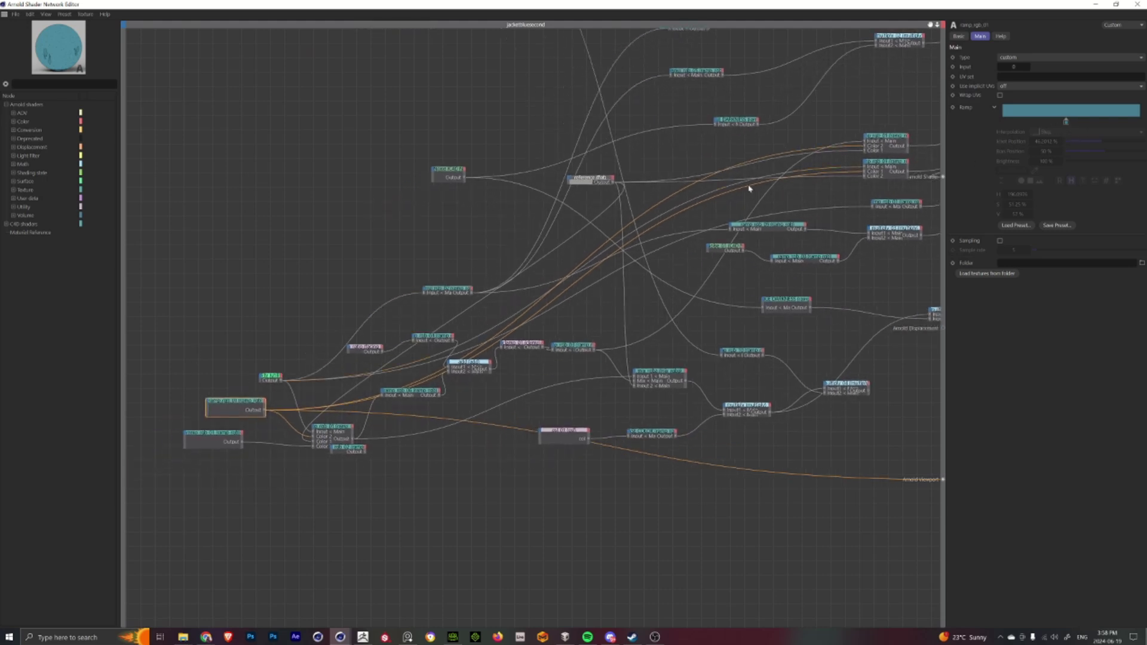
click(210, 431)
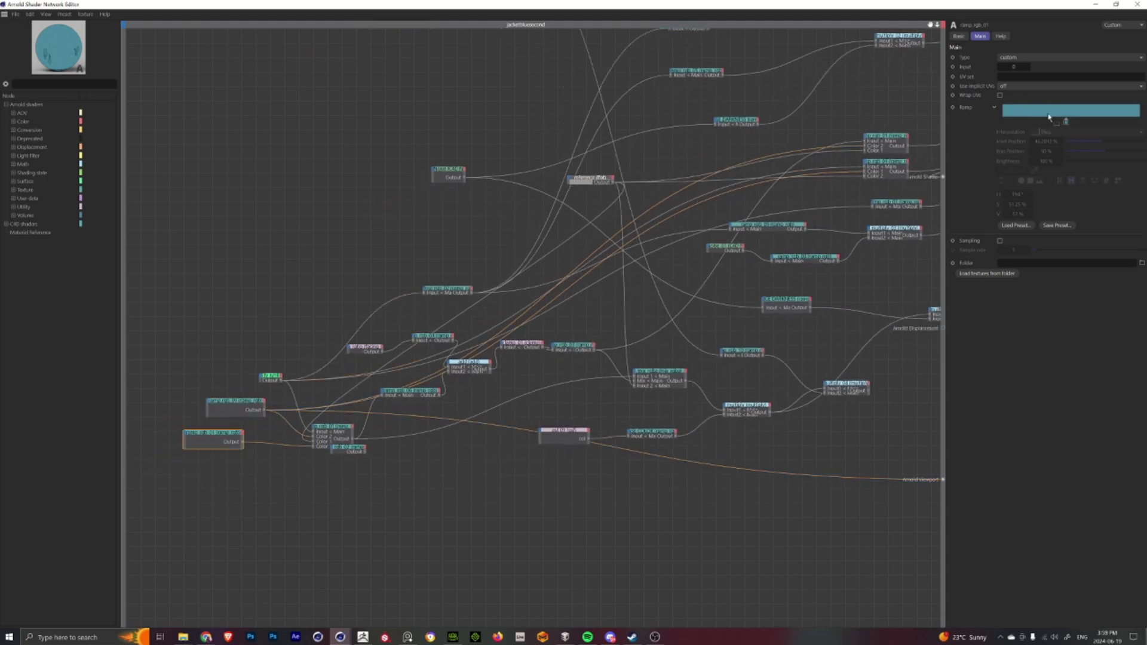
Step: Inspect the ramp_rgb node feeding the add node and the C4D noise node feeding the mix branch
middle_drag(524, 30, 428, 172)
middle_drag(519, 176, 488, 196)
click(561, 195)
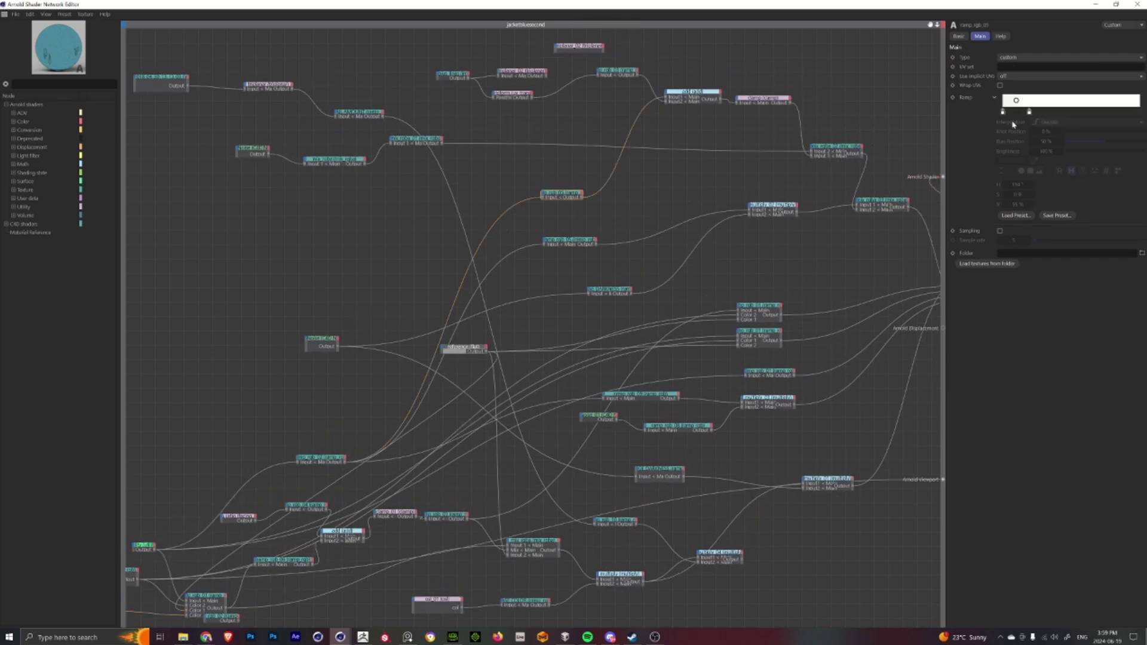
click(1019, 113)
middle_drag(821, 156, 780, 167)
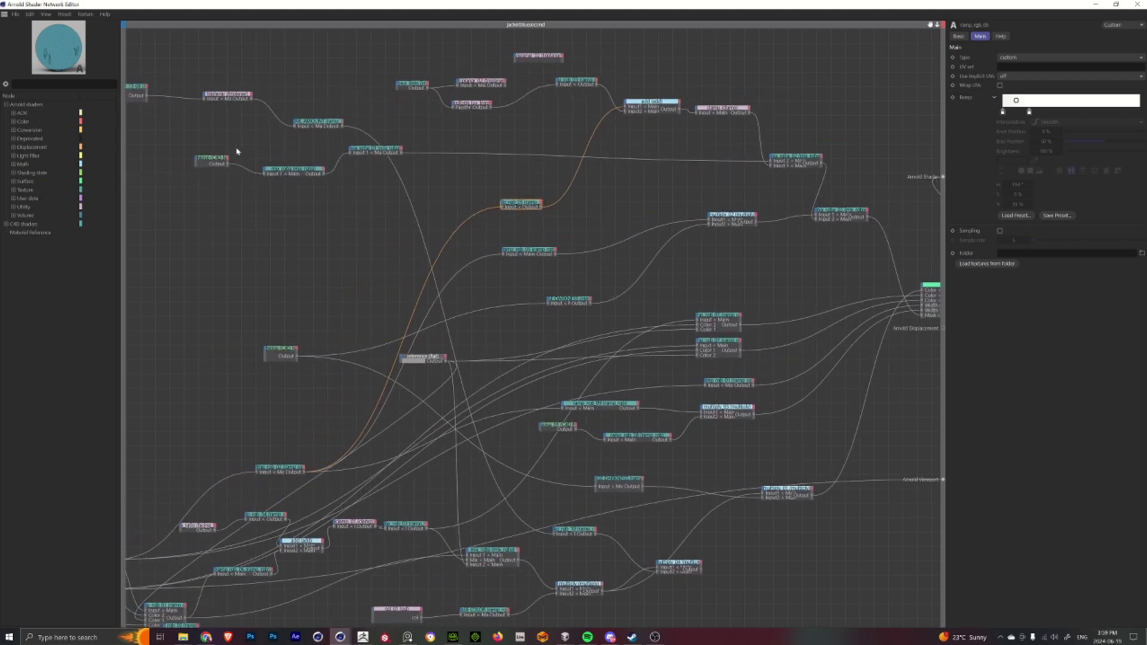
drag(208, 138, 209, 186)
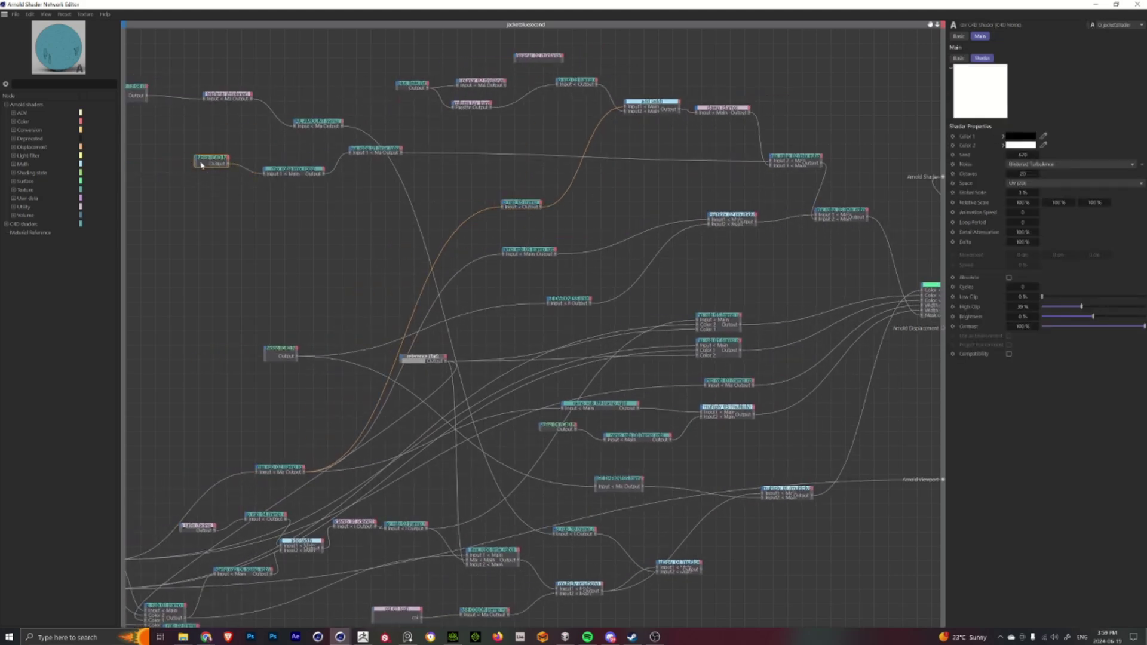